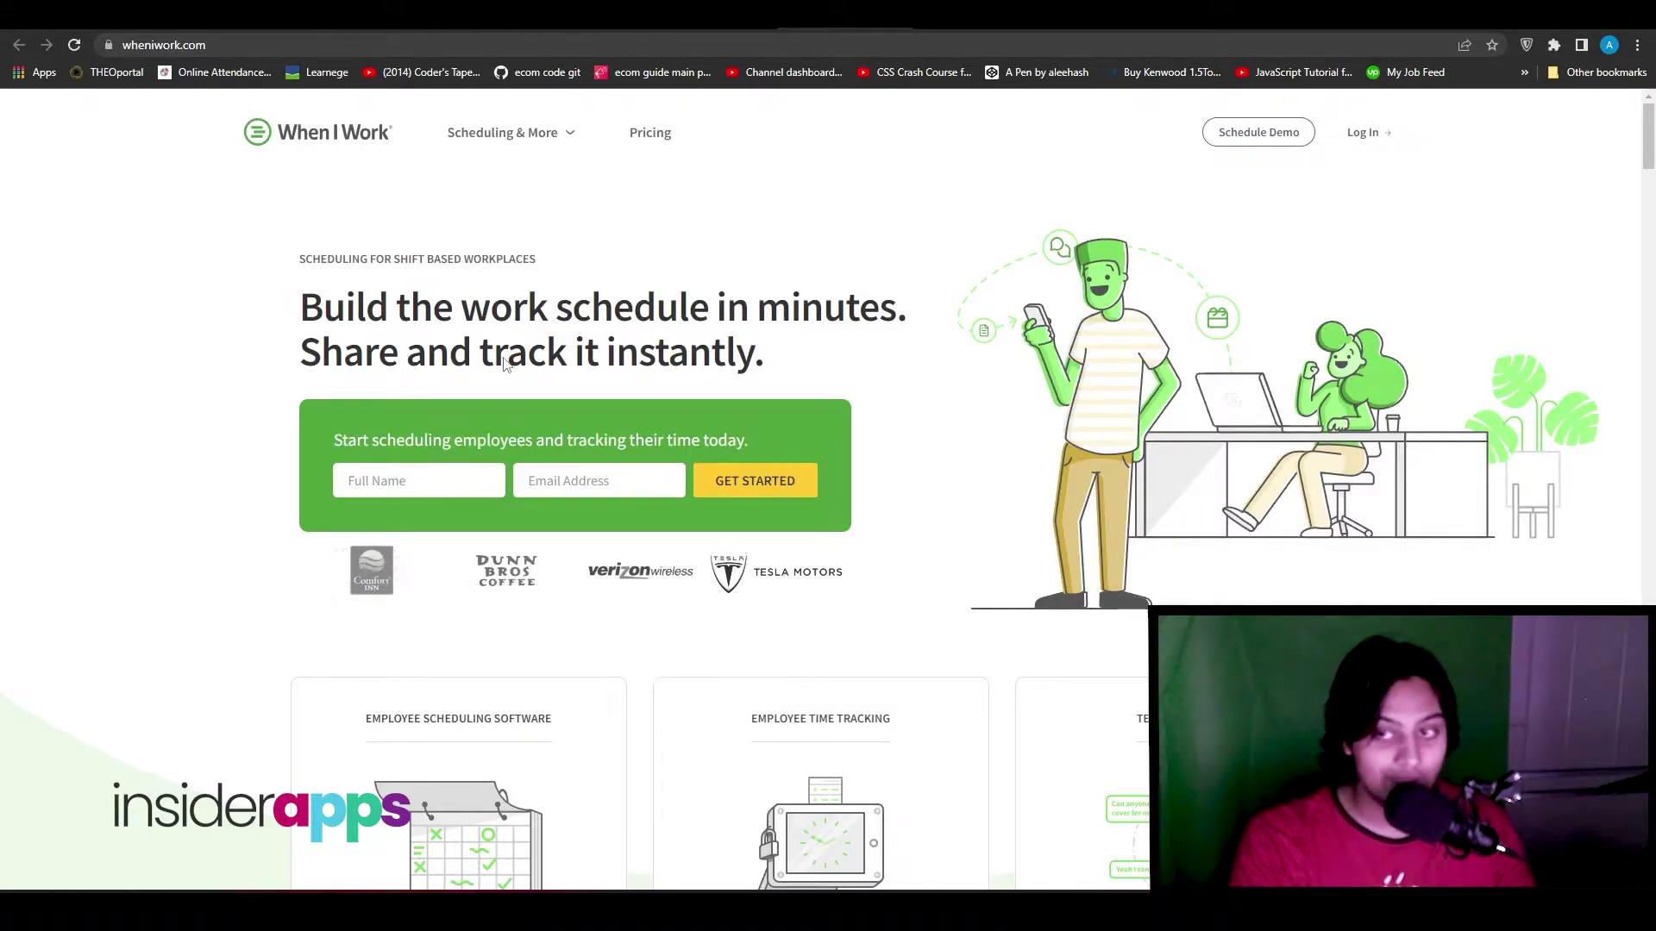
Step: Scroll through the When I Work homepage to review its features
scroll(748, 356, down, 1)
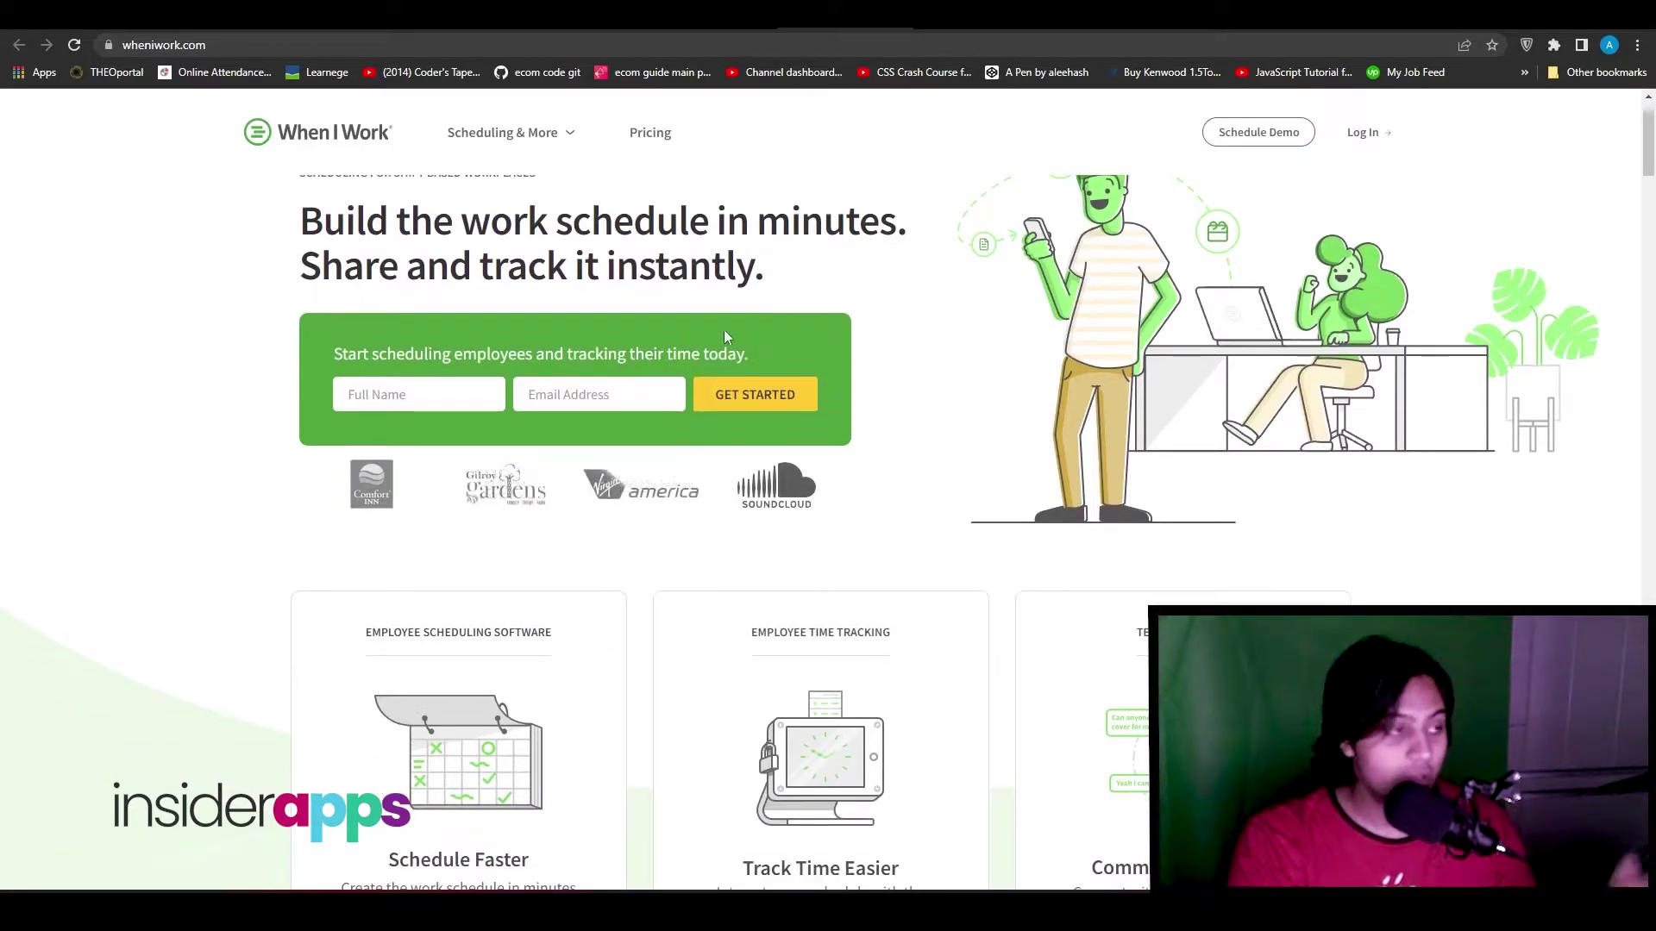
scroll(712, 328, up, 1)
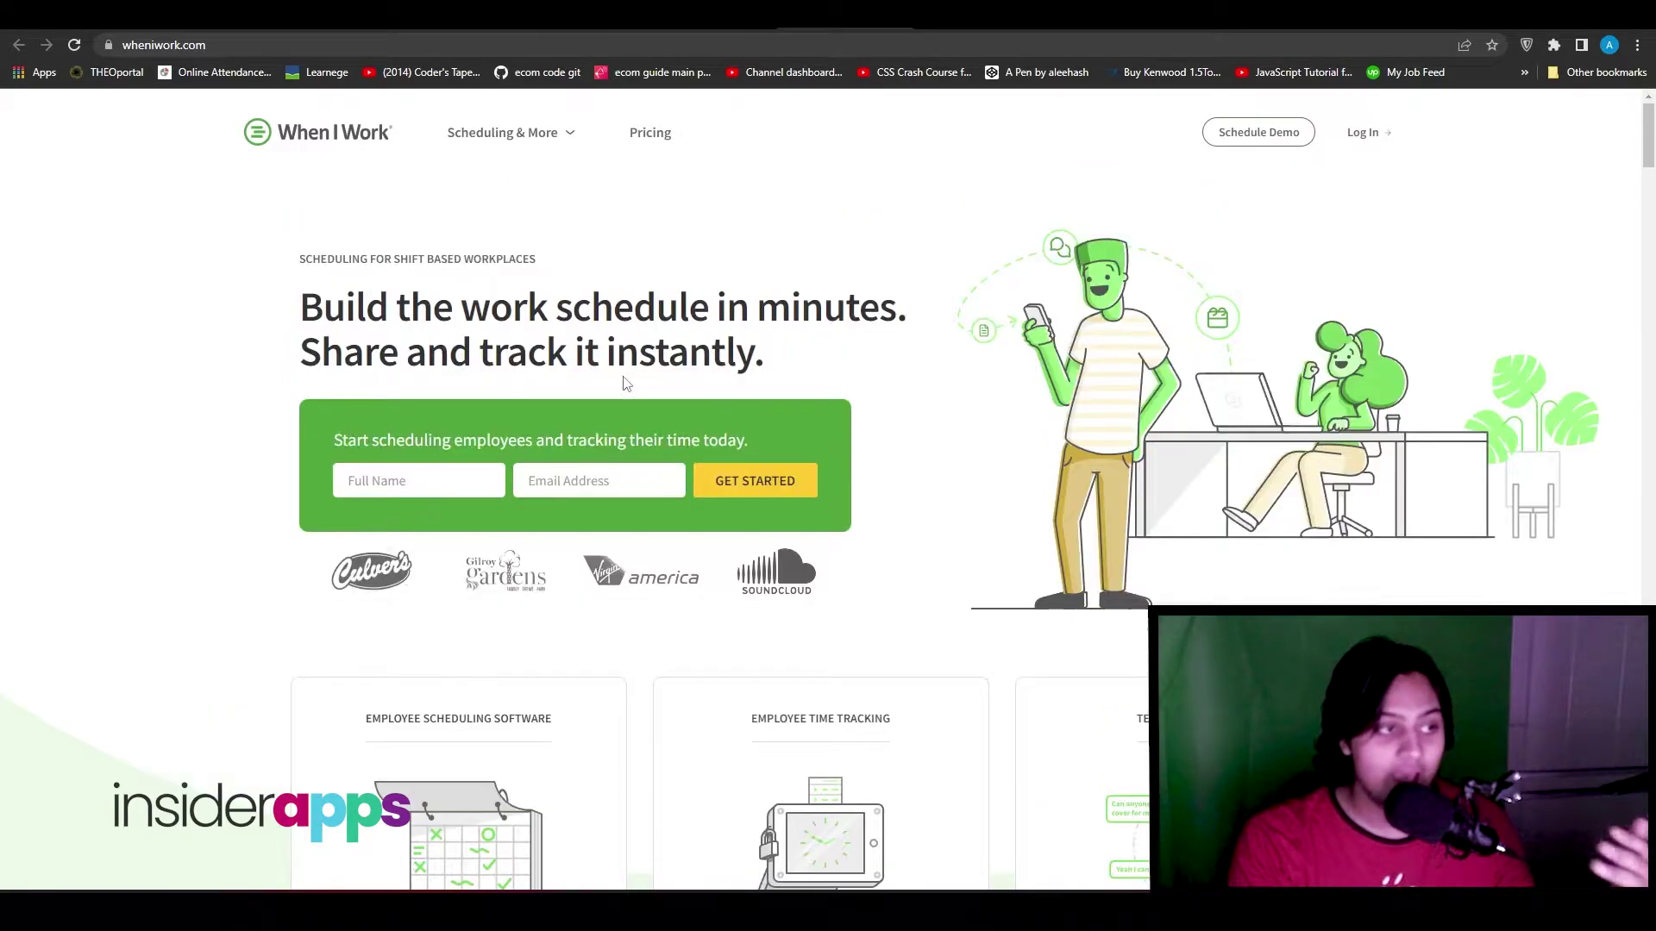
scroll(673, 354, down, 10)
scroll(630, 388, up, 1)
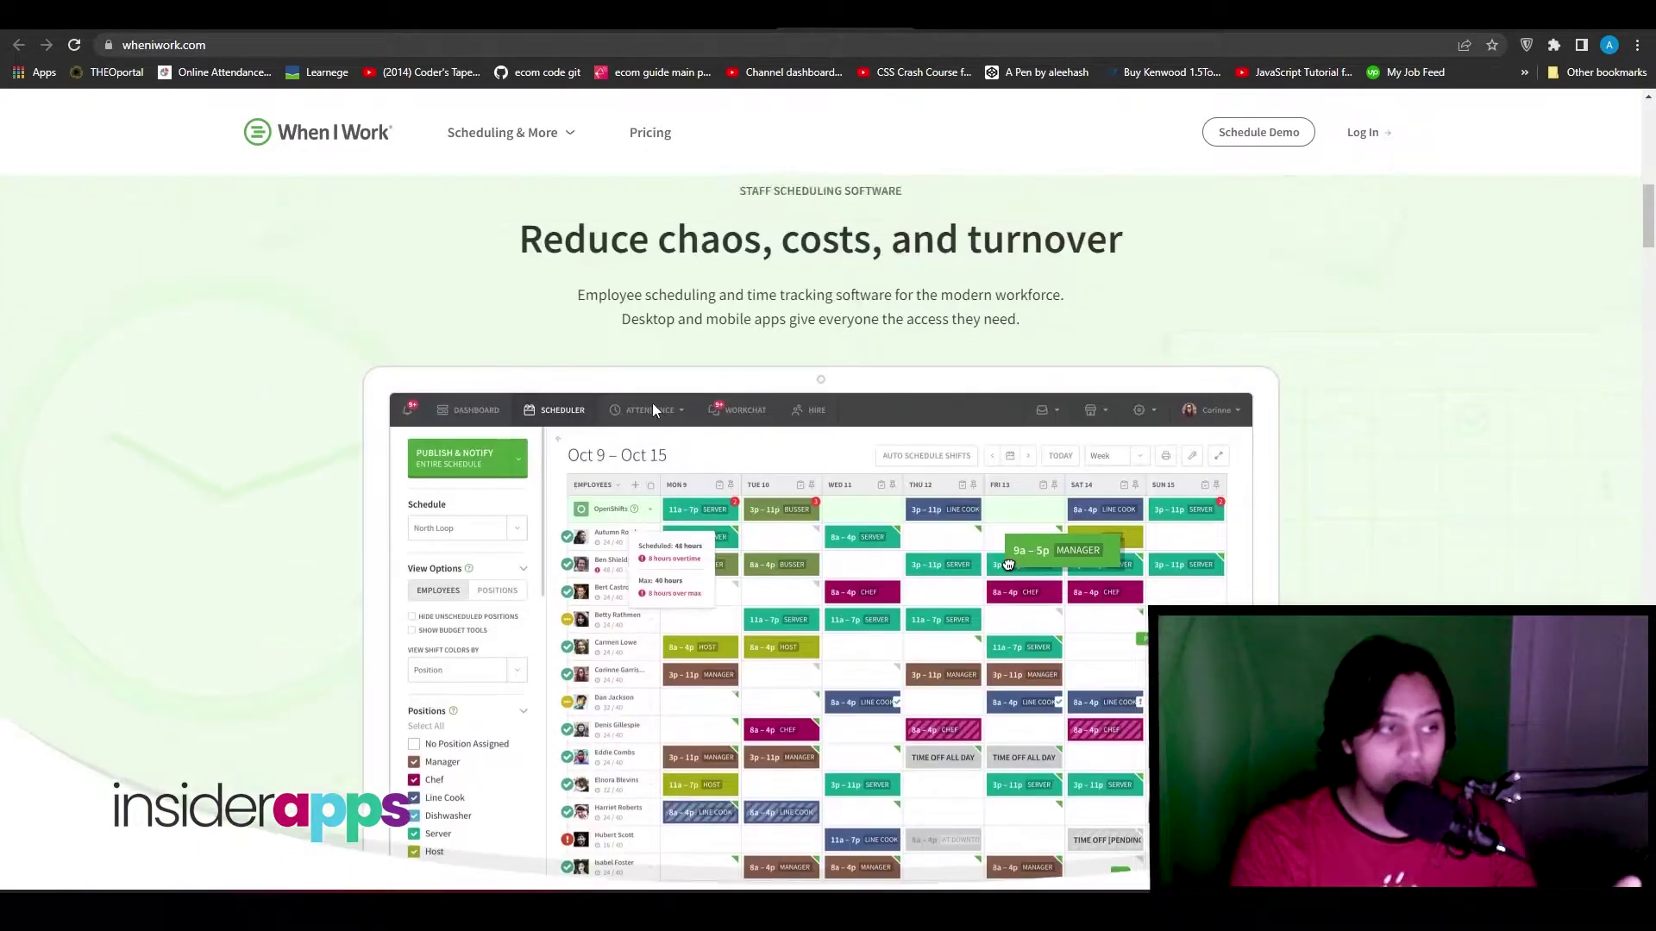
scroll(653, 410, down, 3)
scroll(653, 411, down, 15)
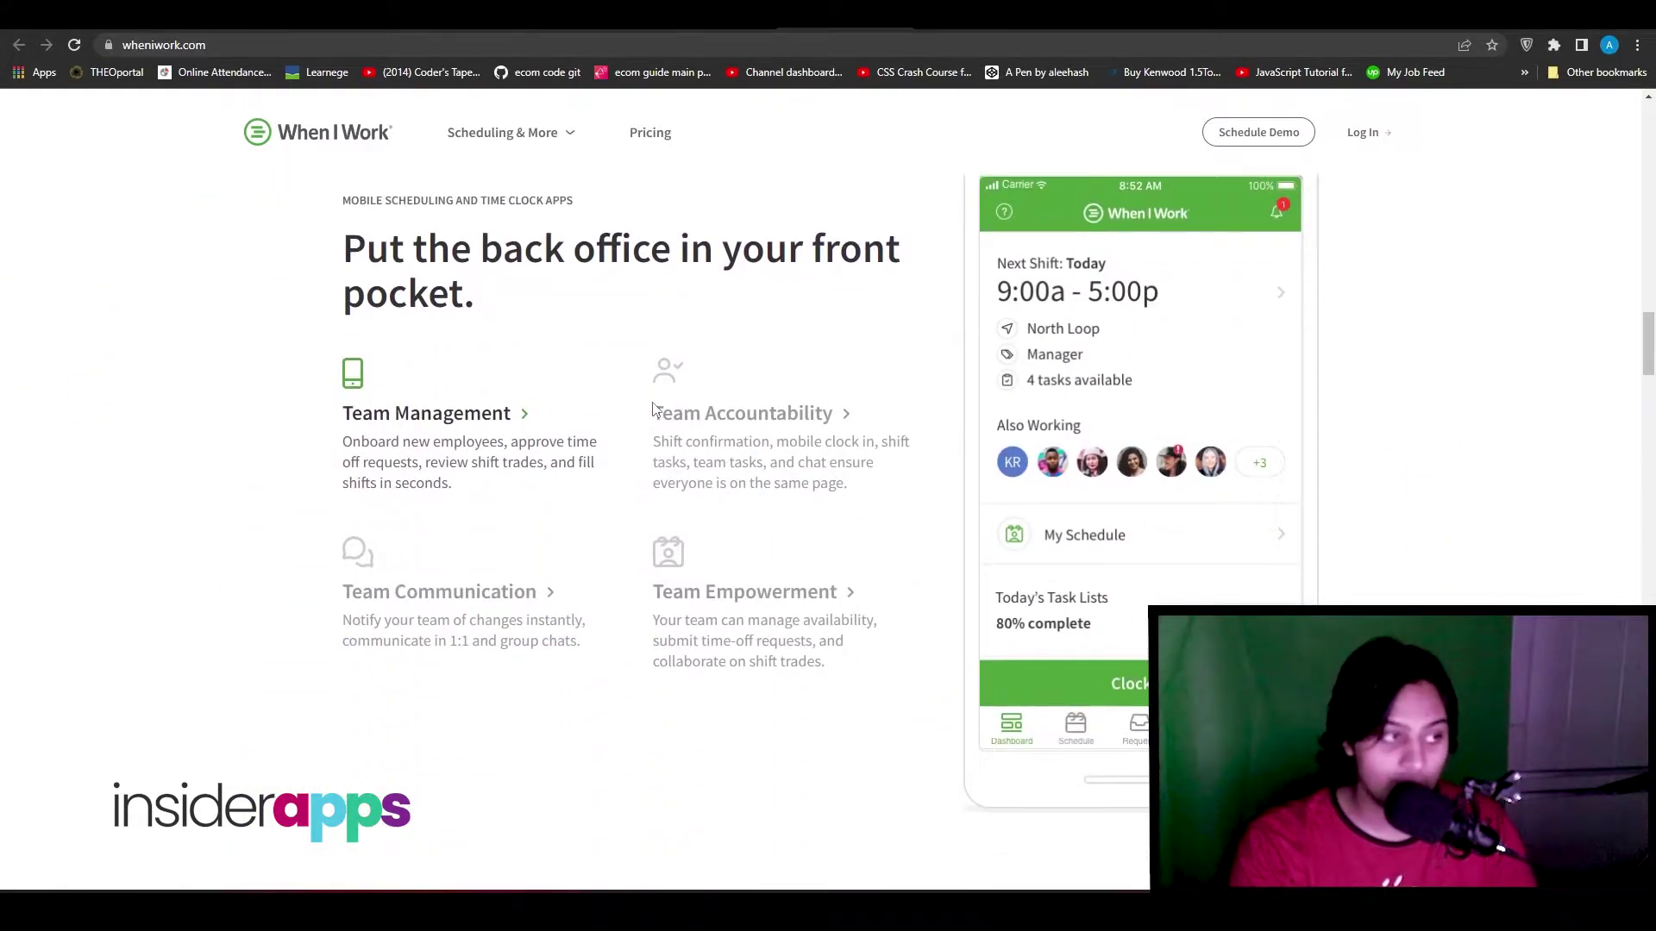
scroll(653, 411, up, 1)
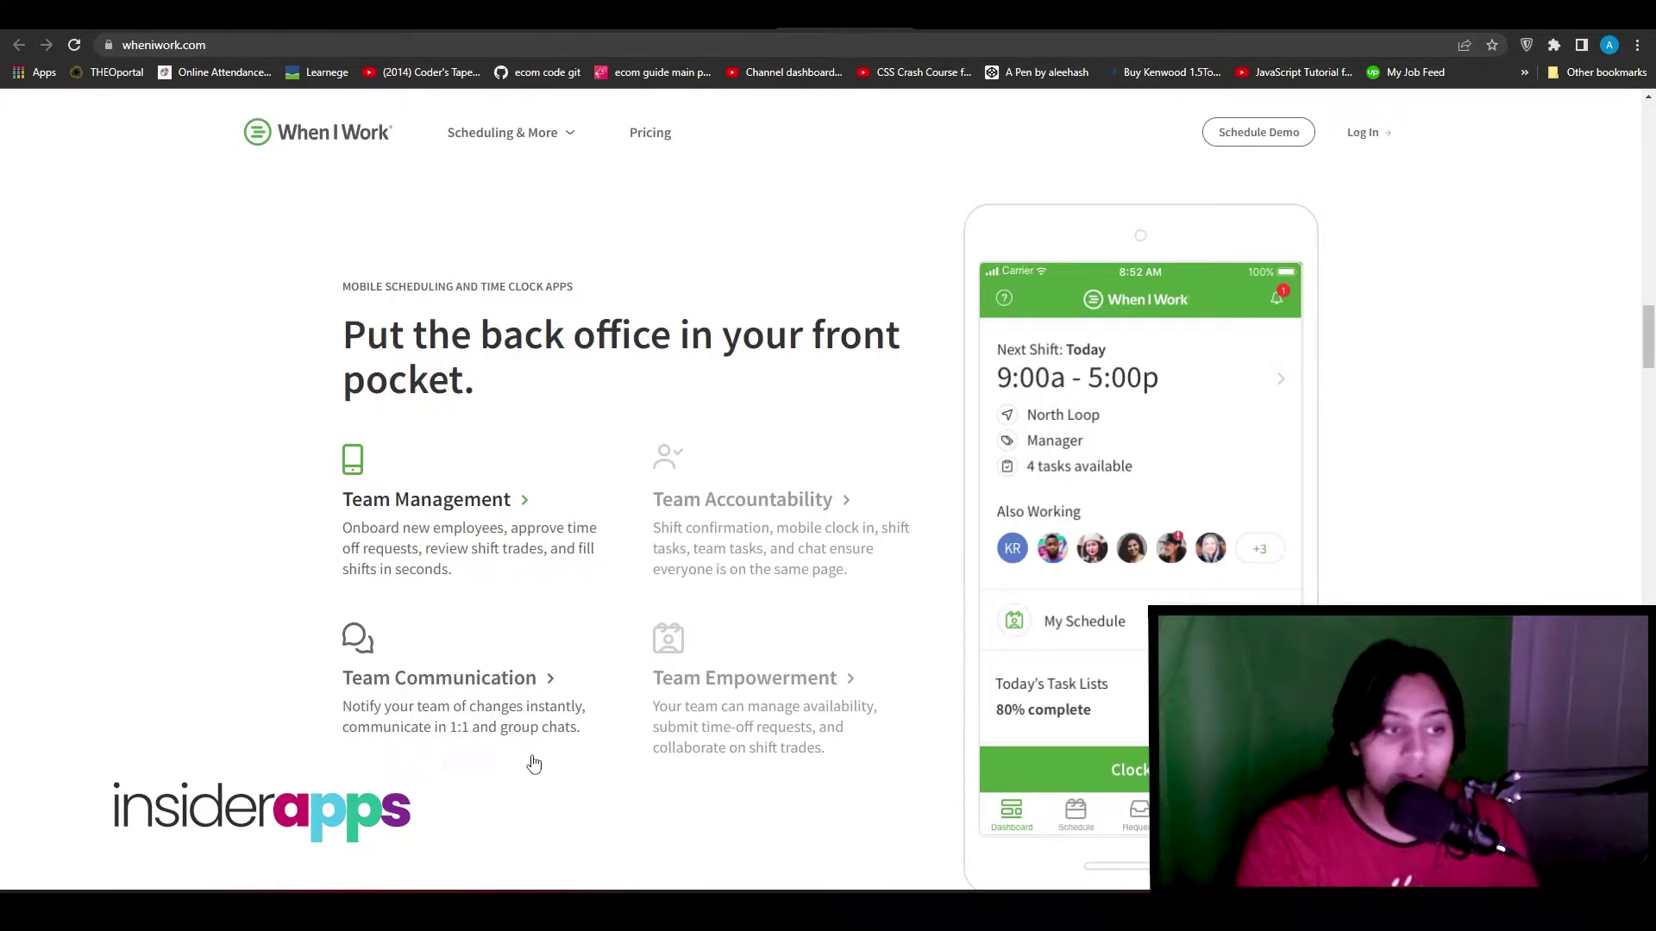
scroll(534, 764, down, 15)
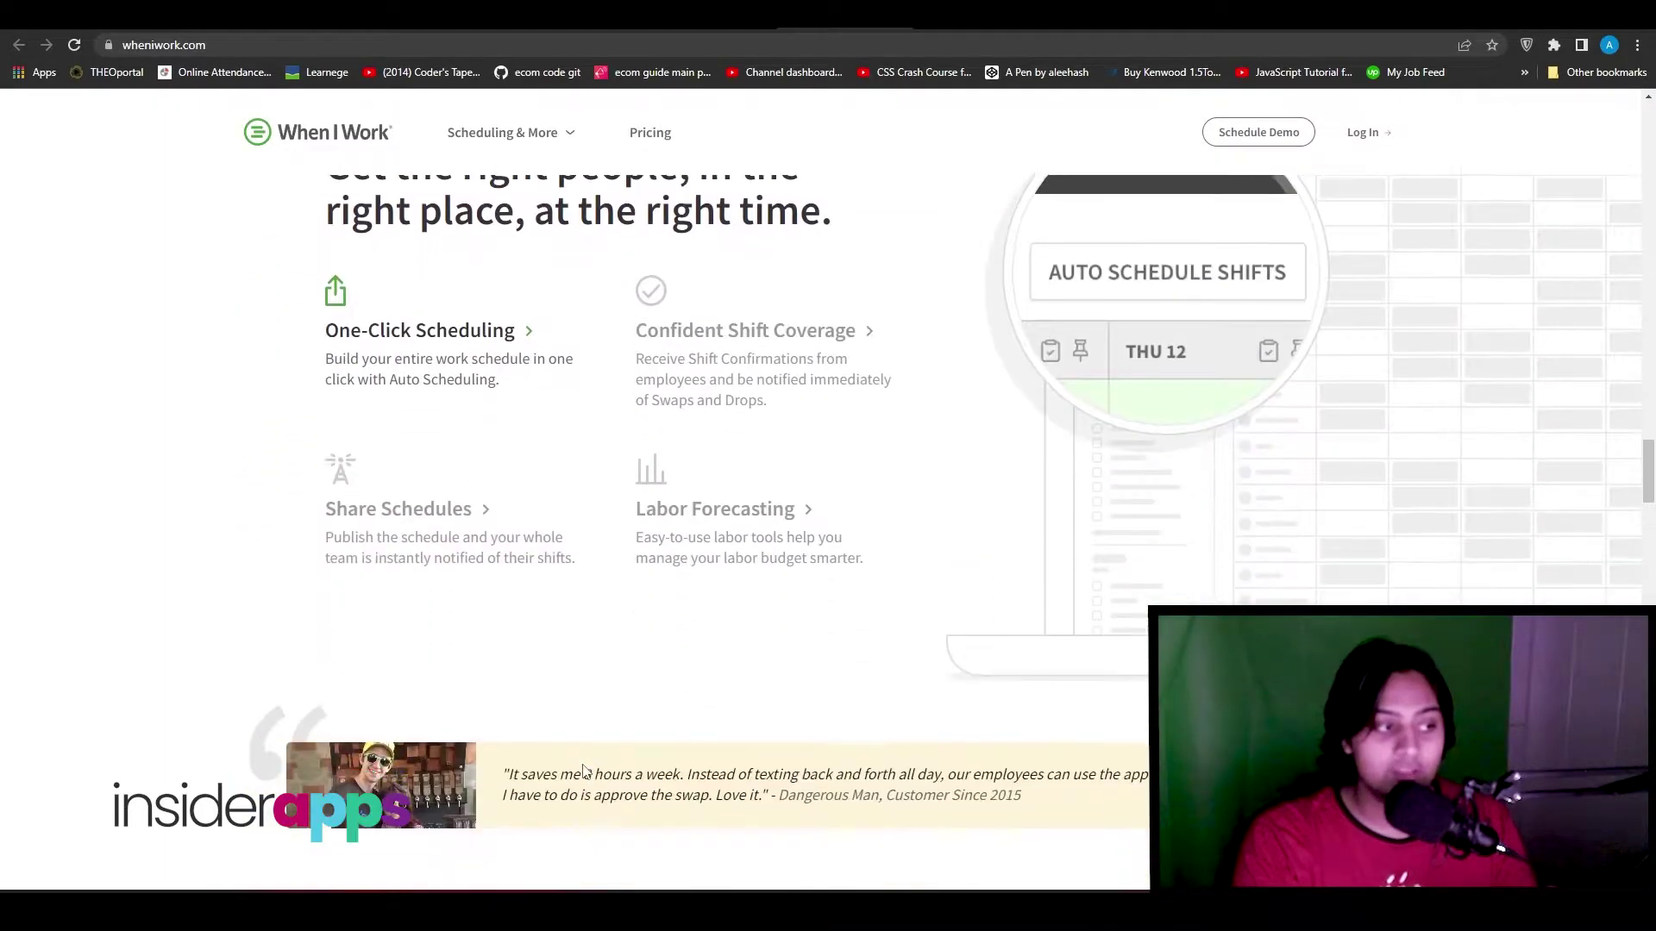
scroll(583, 770, up, 1)
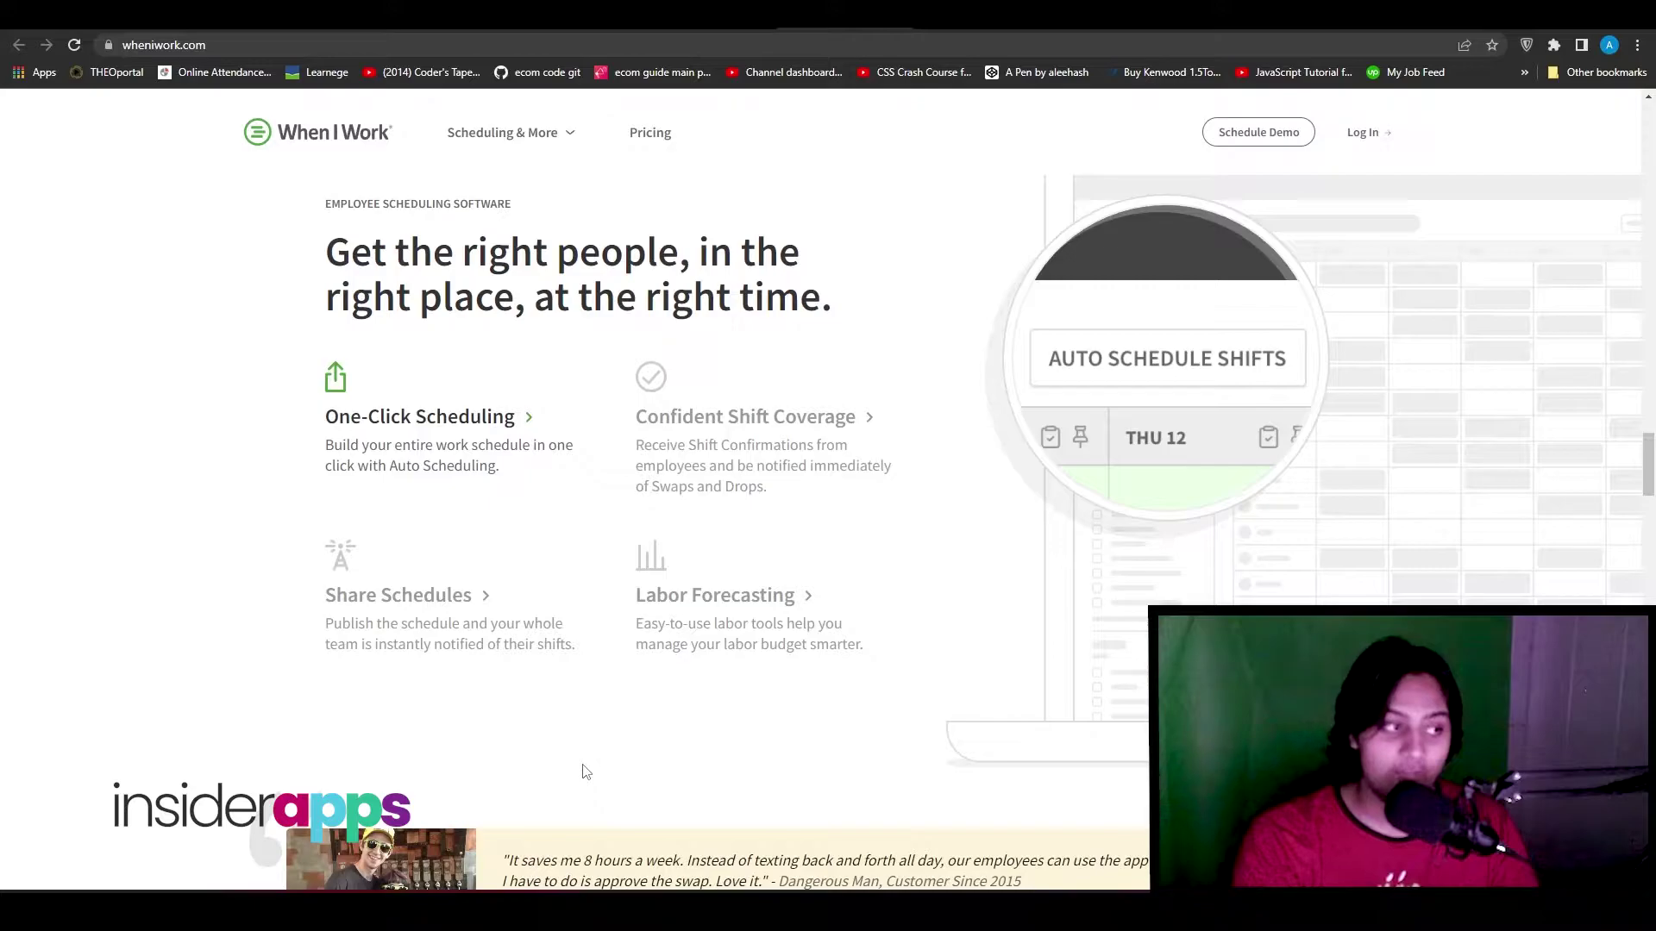
scroll(586, 770, down, 5)
scroll(585, 771, down, 8)
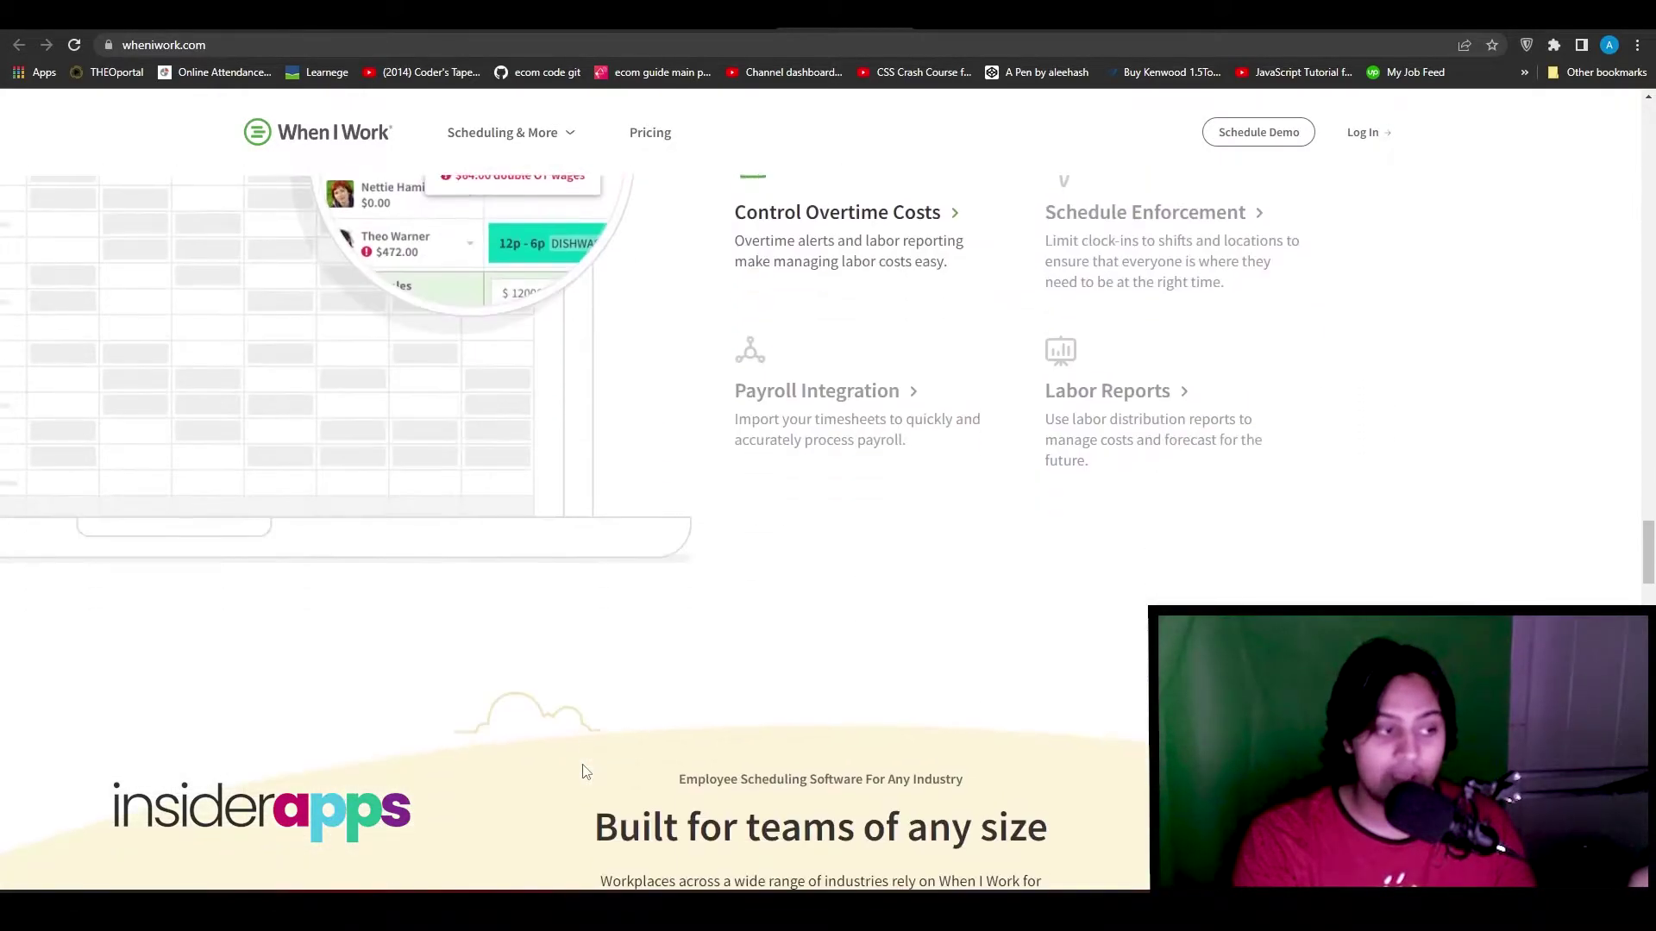
scroll(581, 776, up, 9)
scroll(580, 780, down, 15)
scroll(574, 785, up, 20)
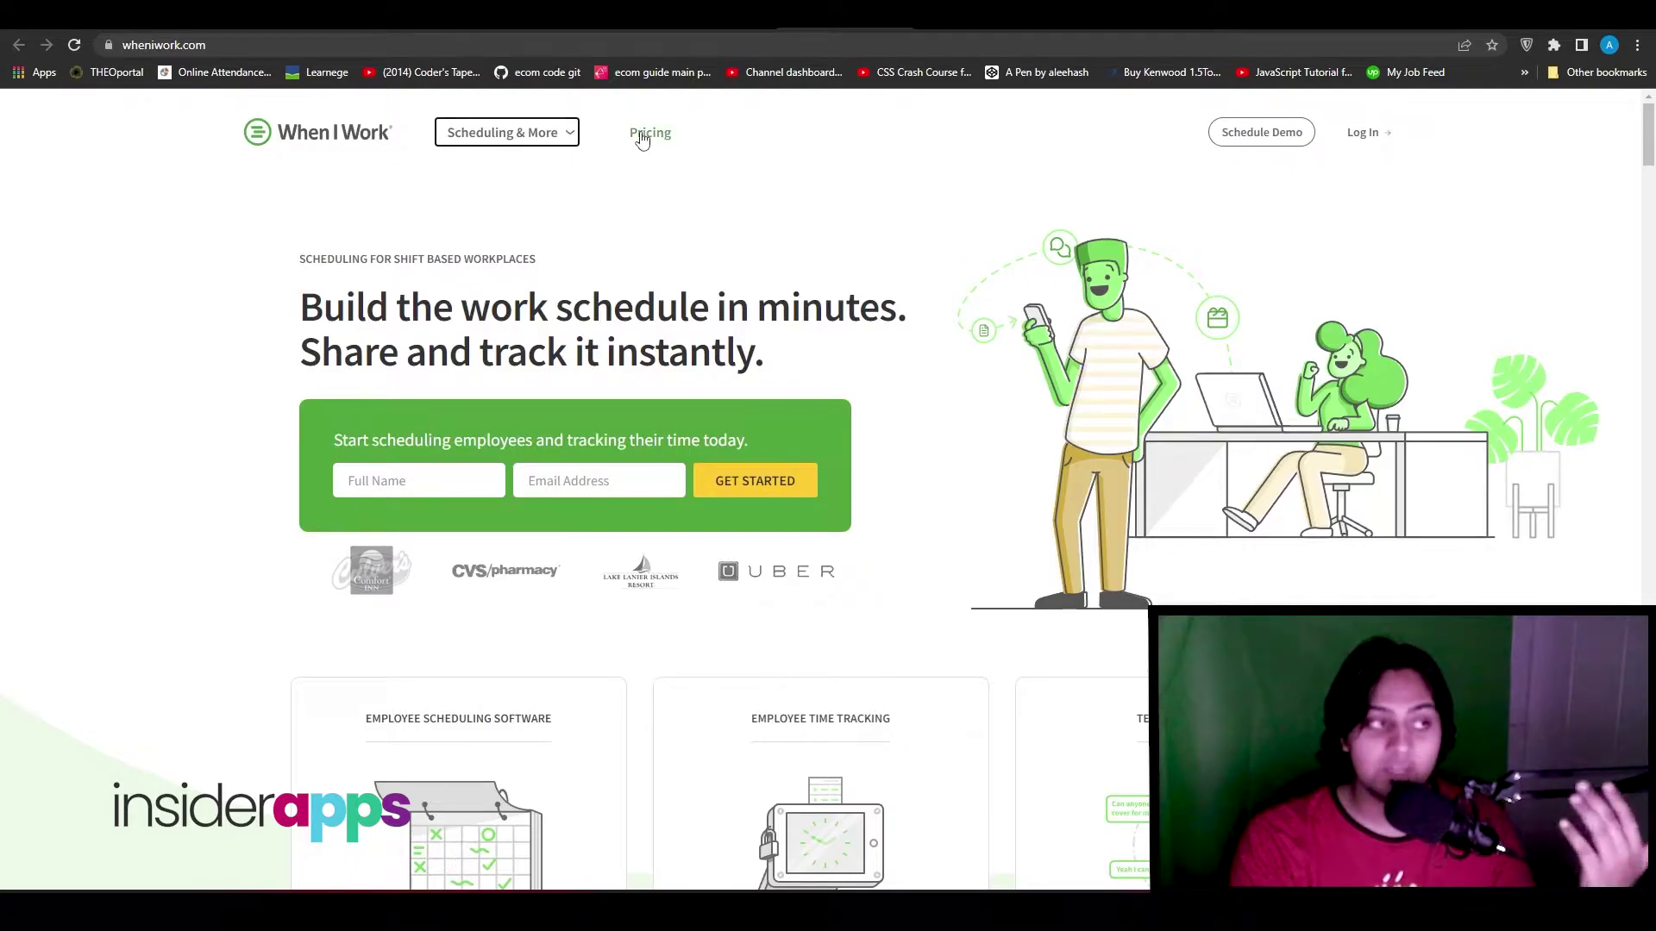
Step: Go to the Pricing page and start a free trial of the Essentials plan
click(642, 136)
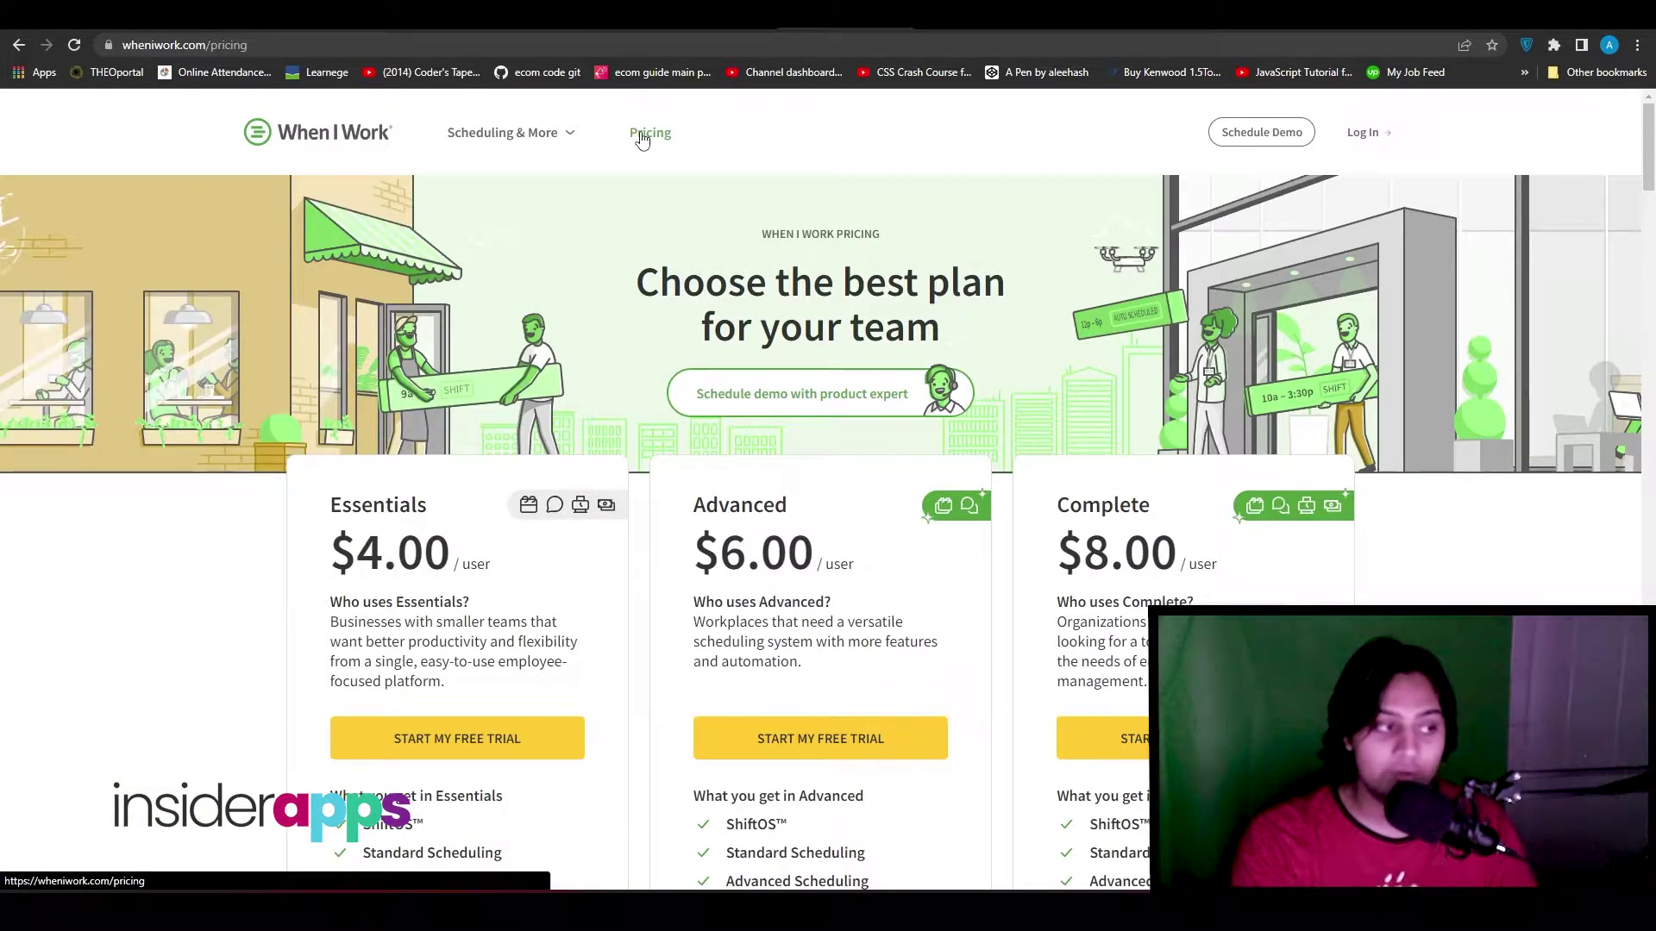
scroll(627, 191, down, 2)
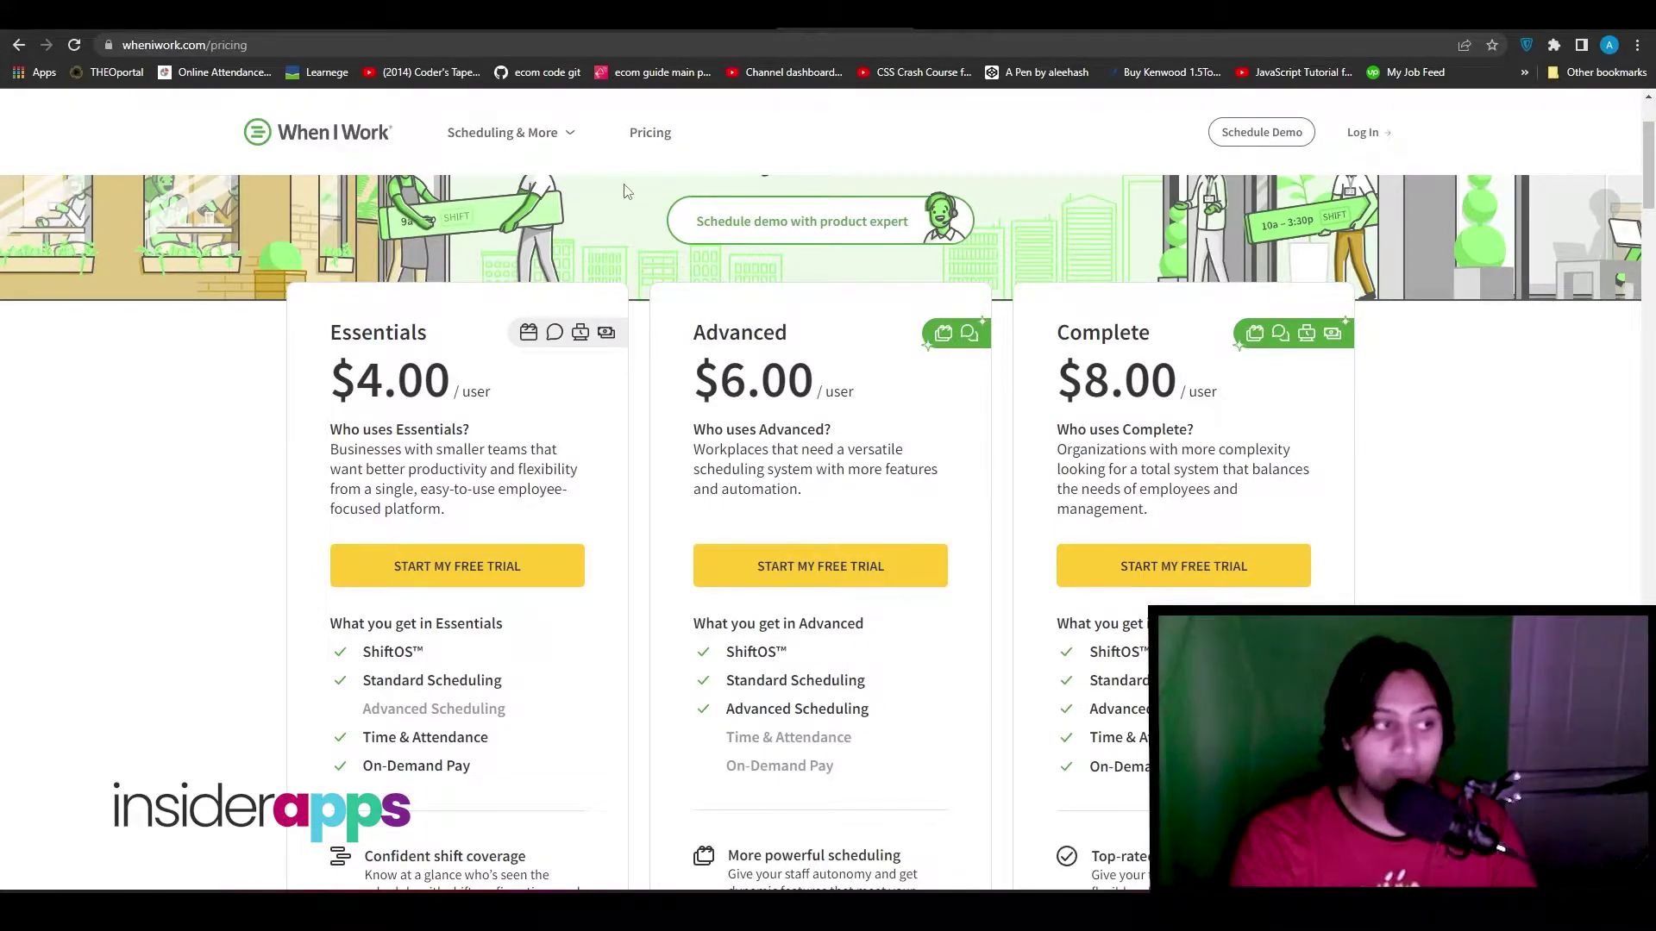
click(471, 583)
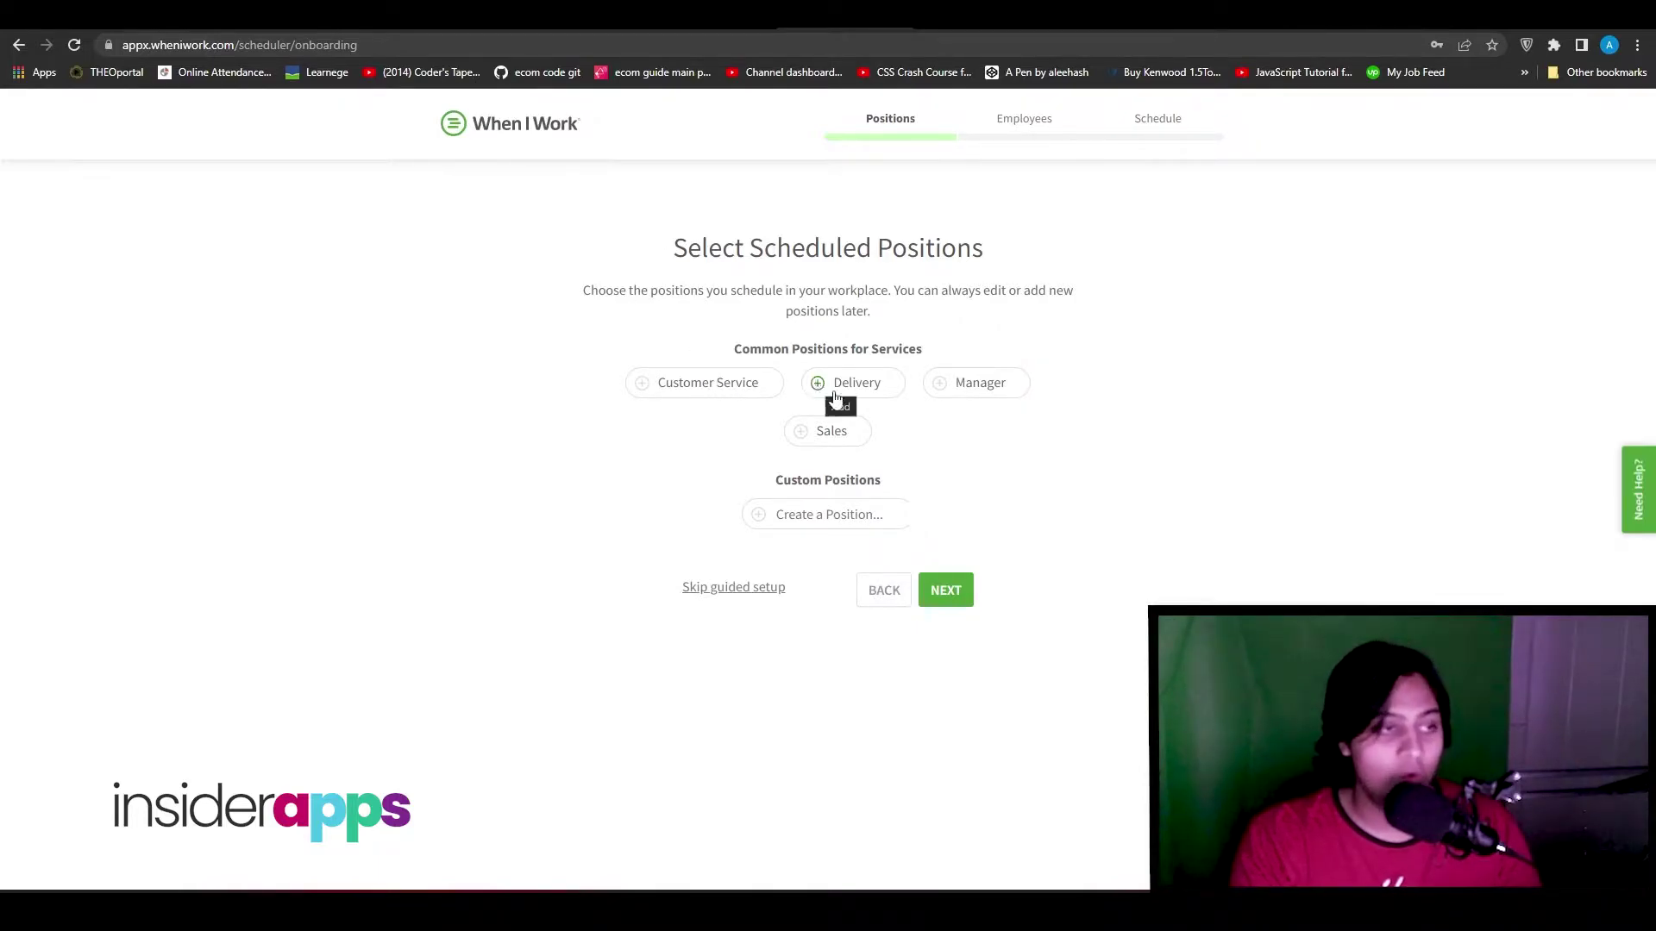
Step: Pick the five position chips (Manager, General Manager, Operations Manager, Assistant, Coordinator) and proceed
click(935, 386)
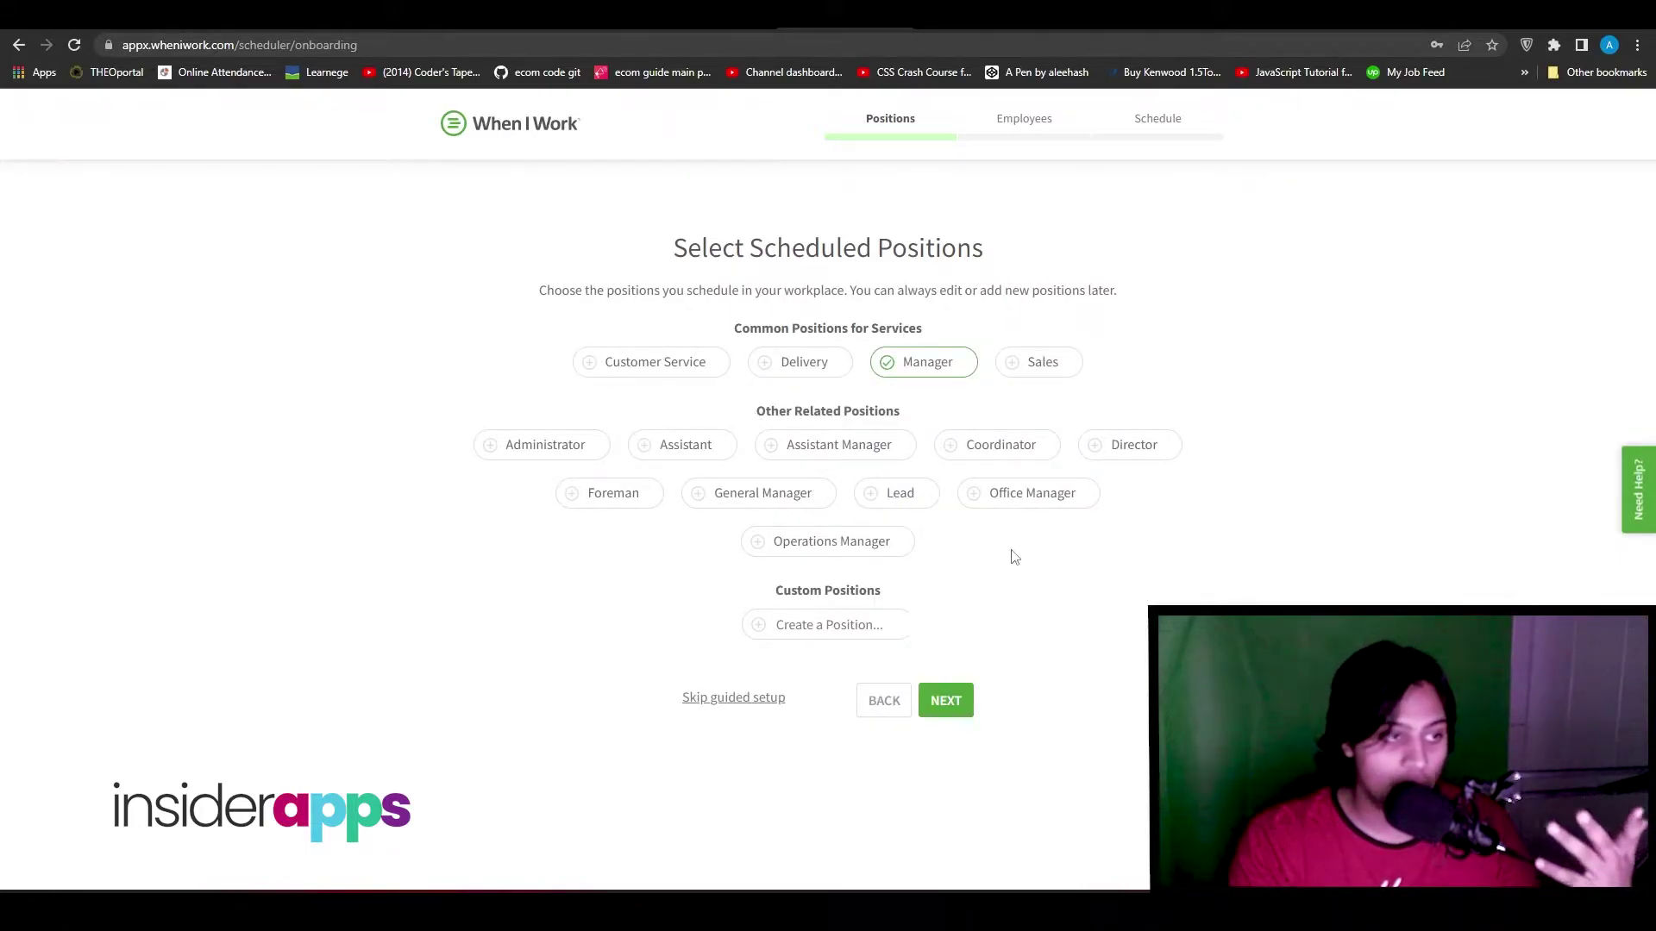
click(698, 496)
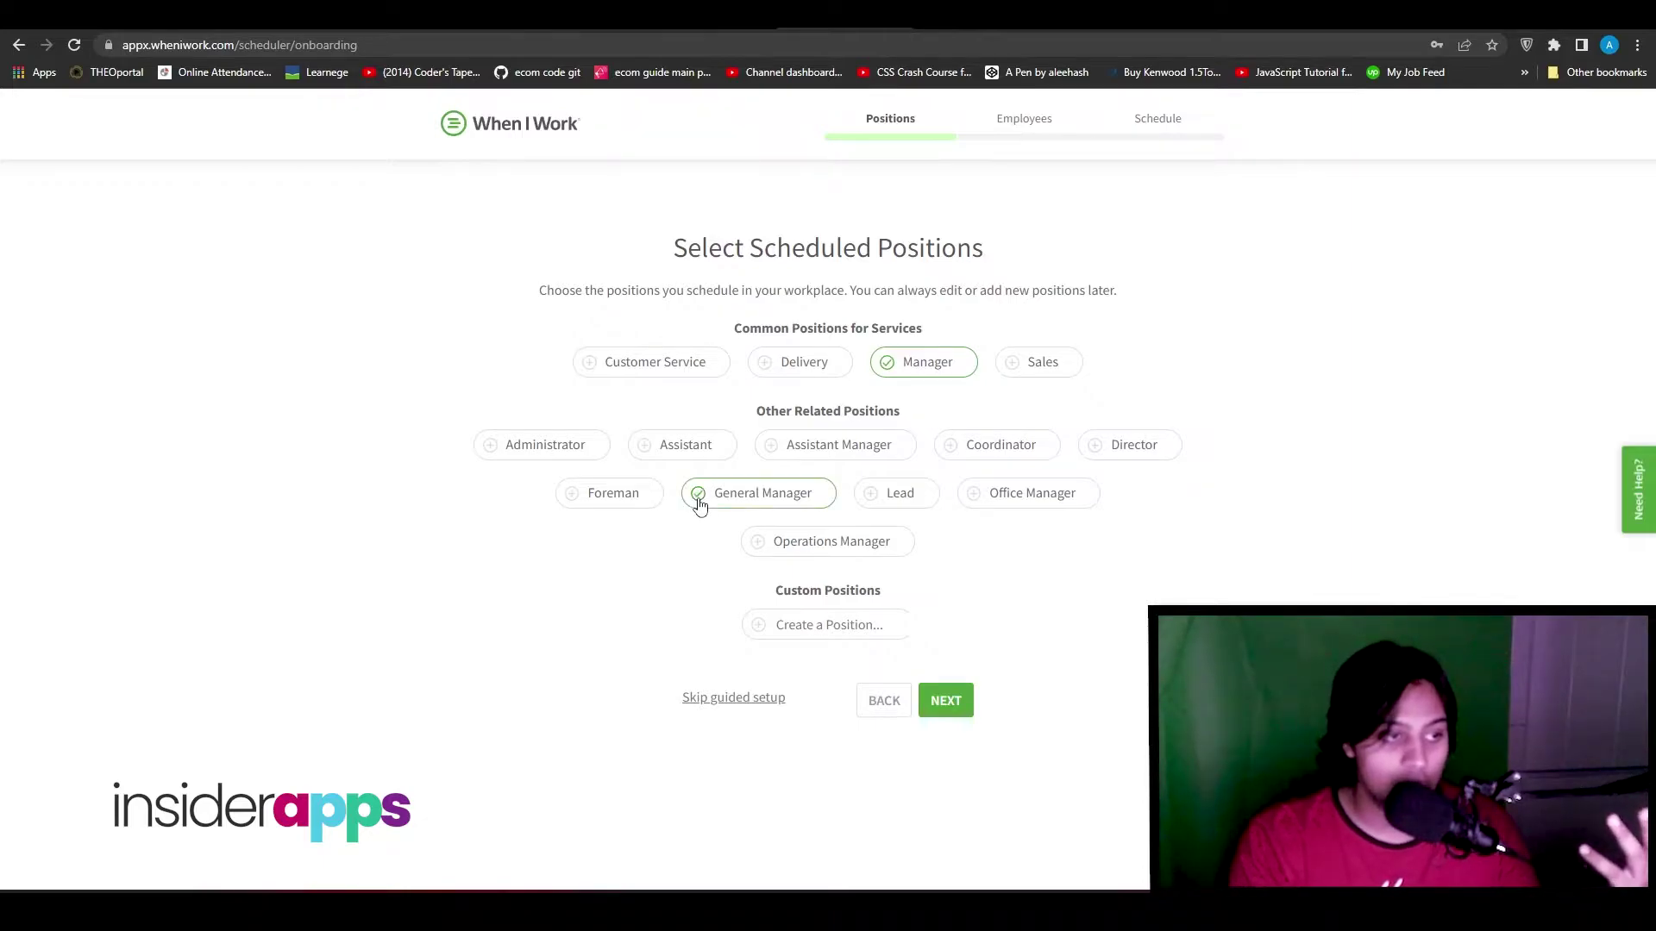
click(777, 543)
click(709, 459)
click(1032, 459)
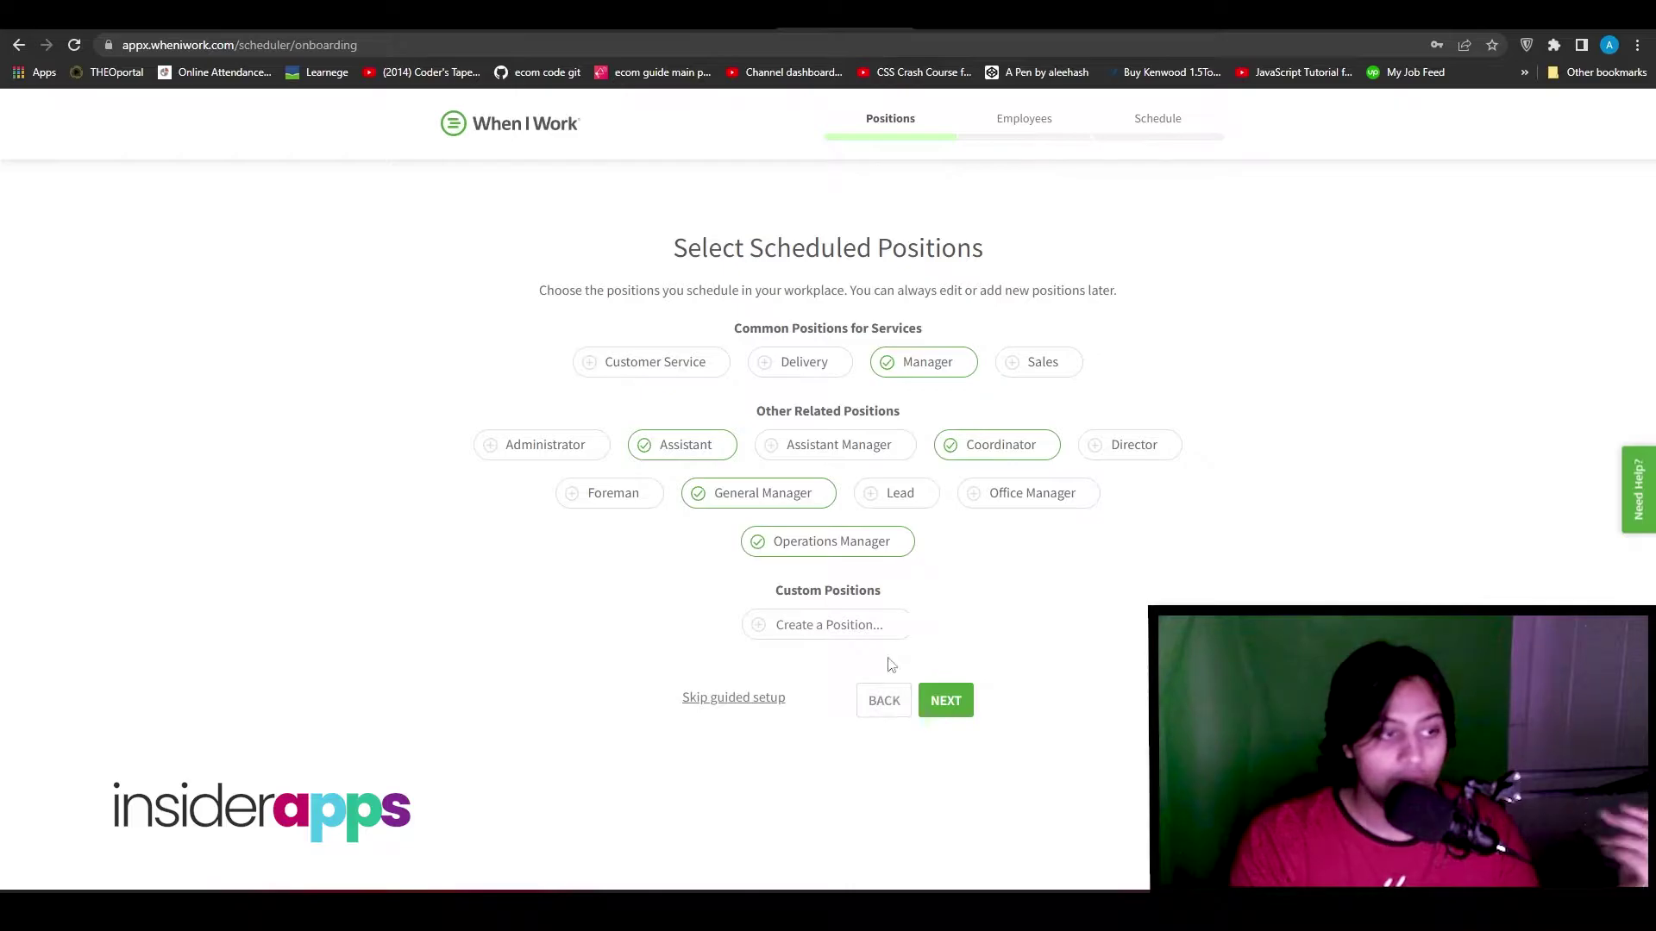
click(946, 701)
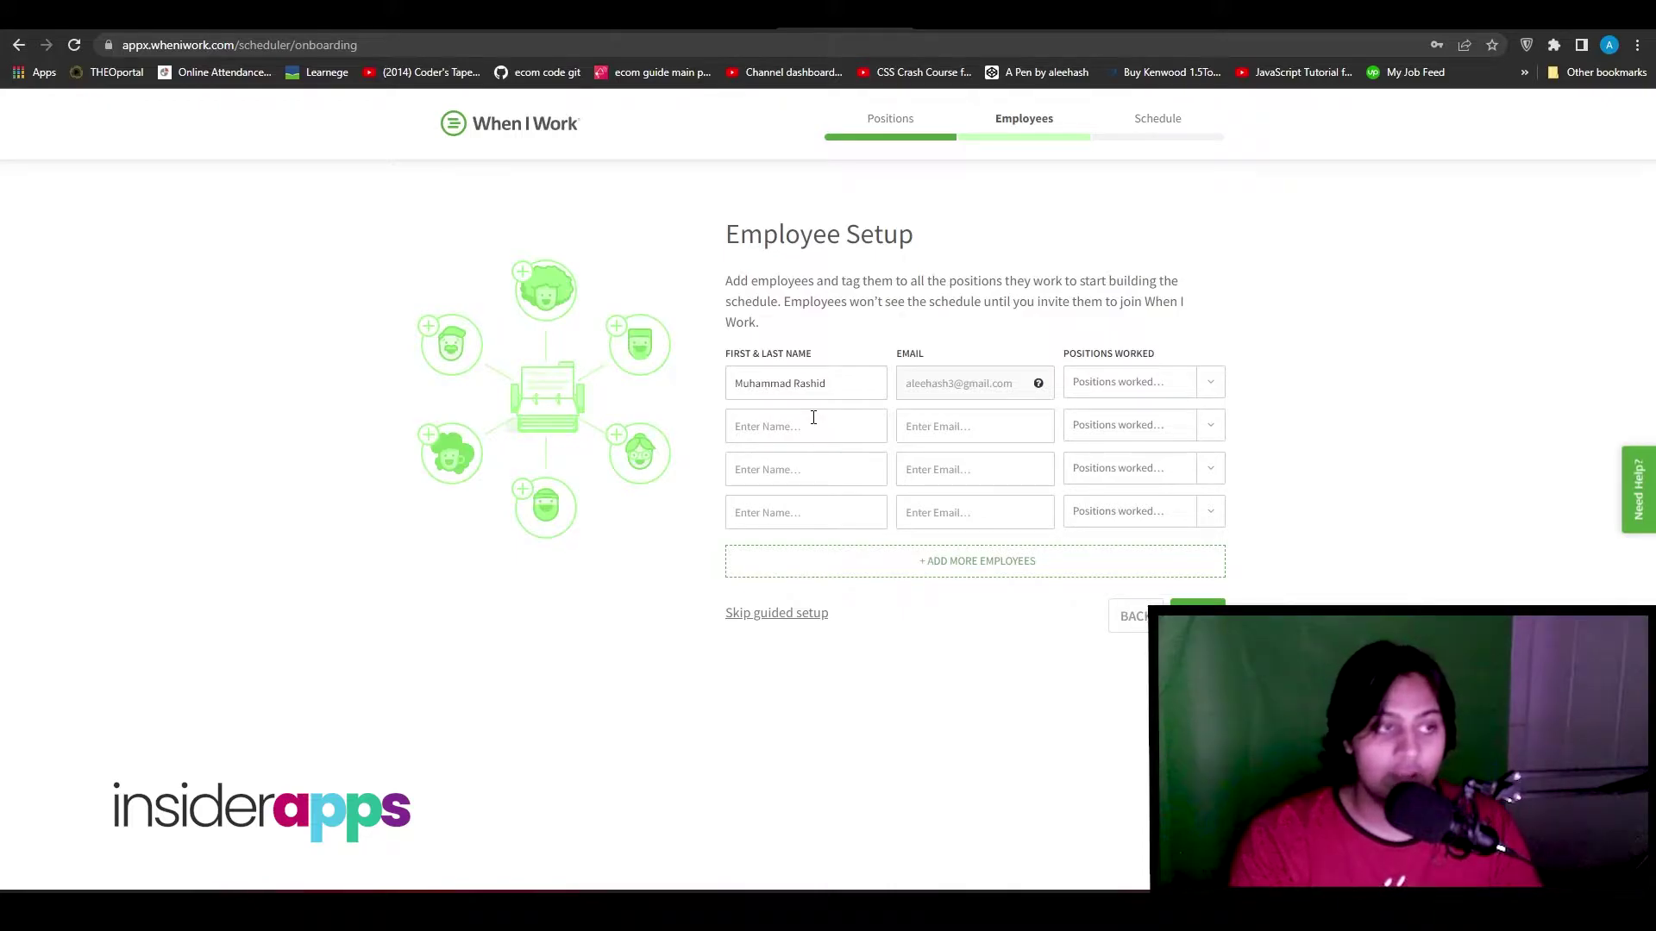
Step: Enter the second employee's full name and suggested e-mail, tag them General Manager, and continue
click(1156, 383)
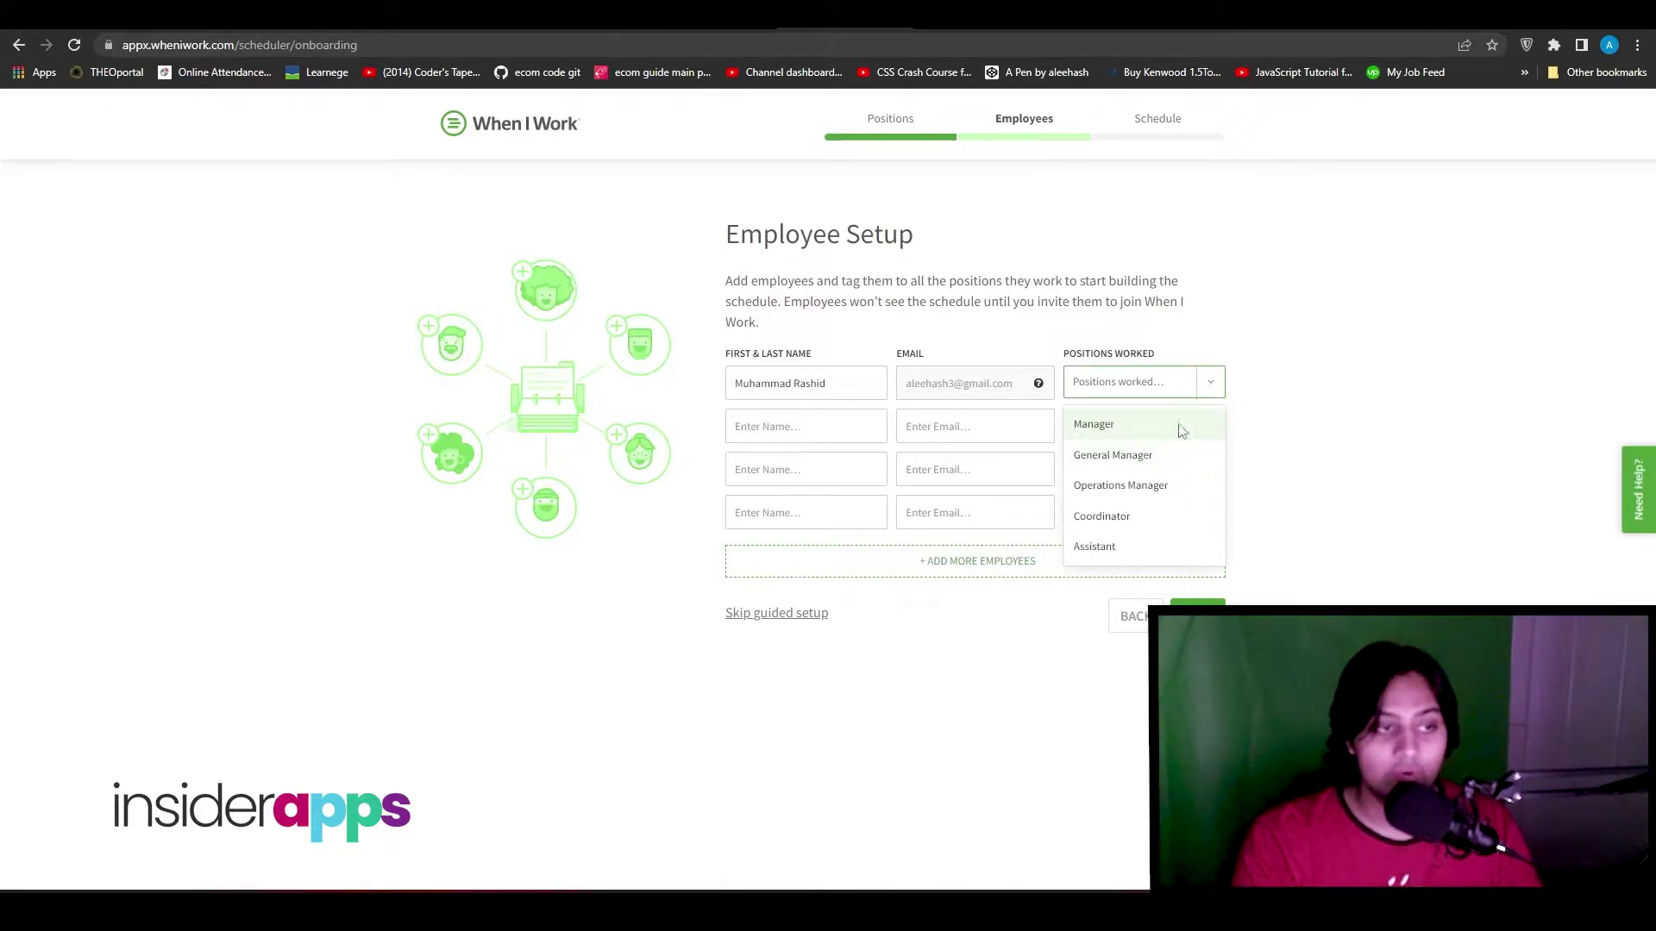
click(787, 429)
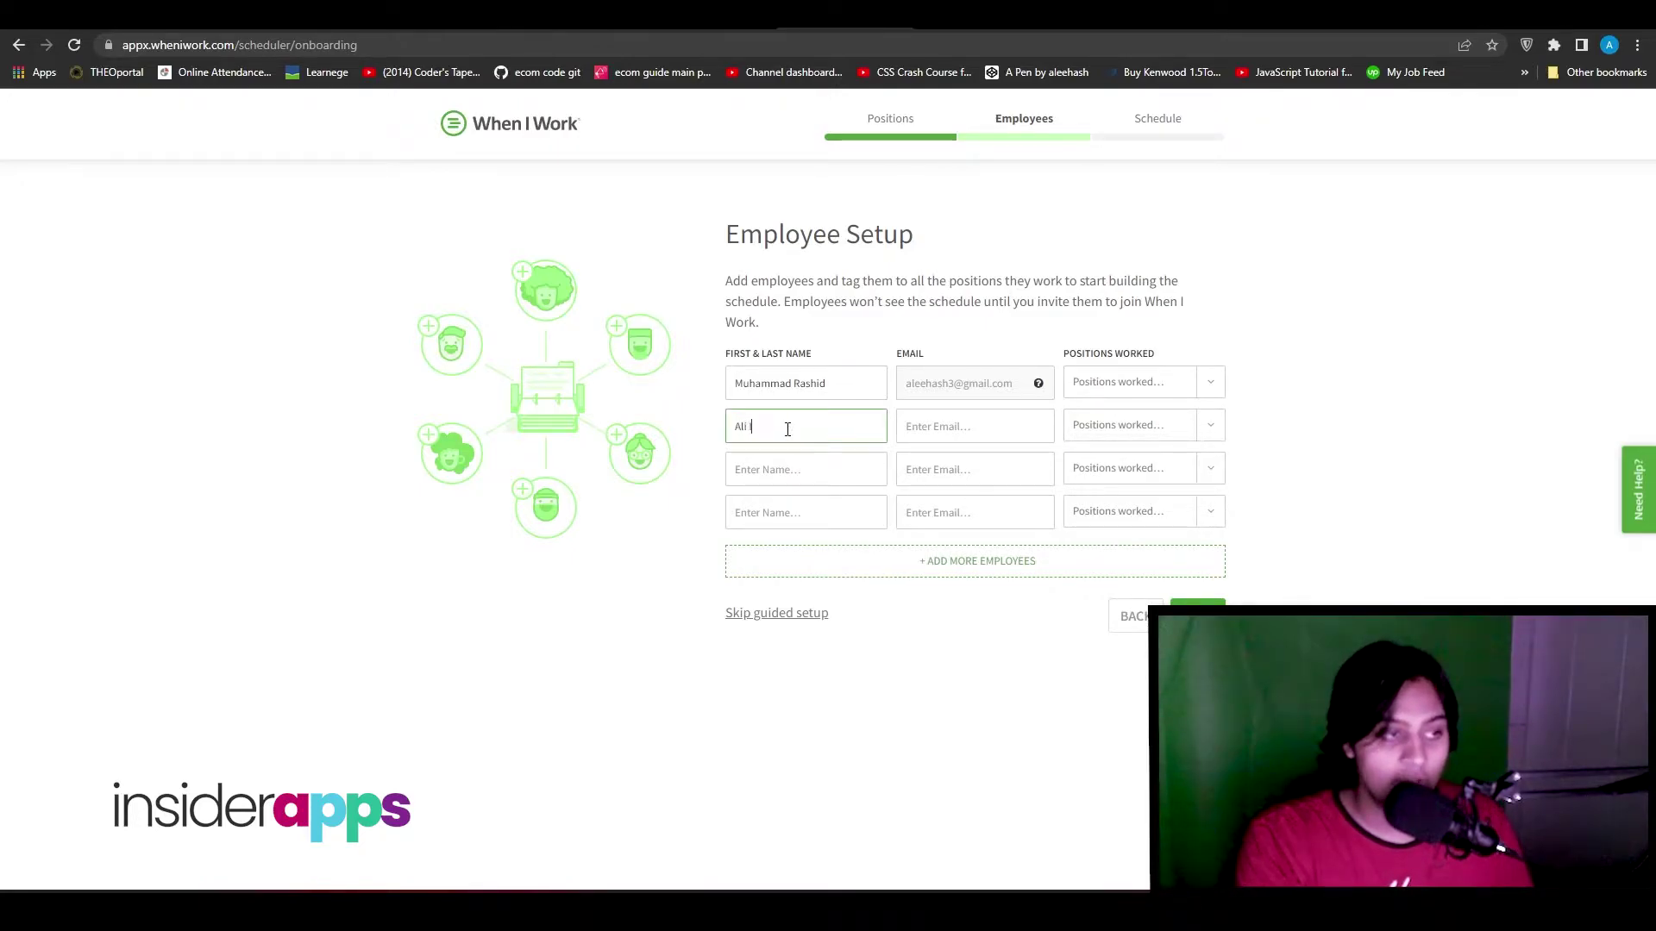
click(1000, 429)
click(966, 474)
click(1212, 430)
click(1194, 499)
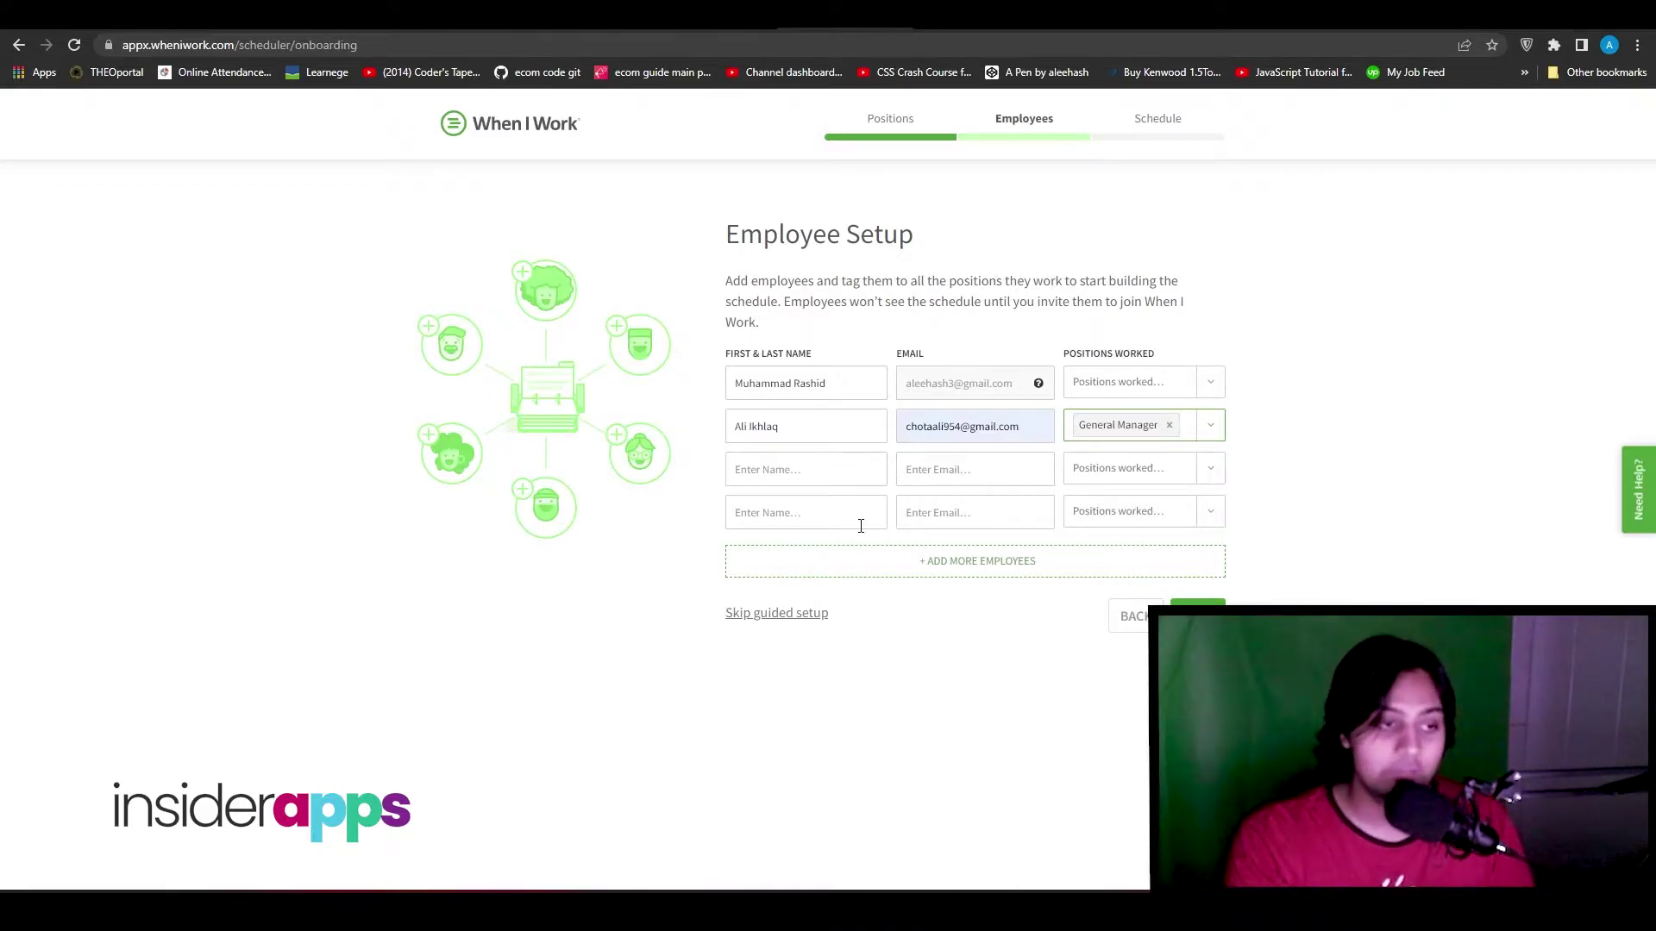
click(1222, 599)
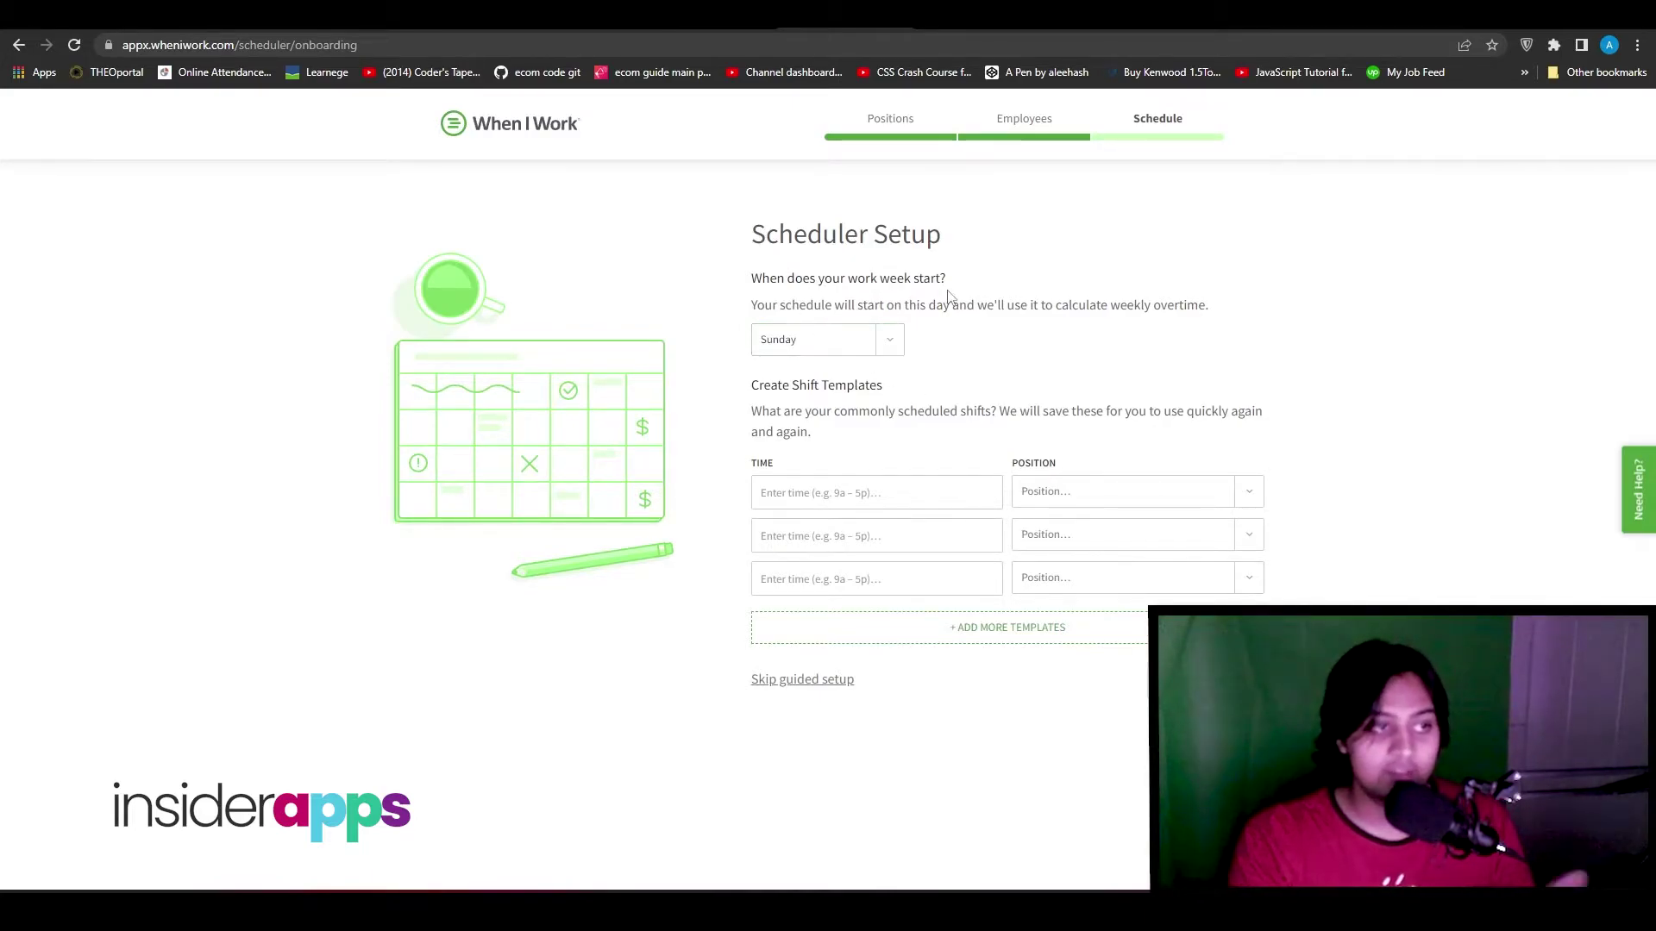
Step: Start the work week on Monday and add a 9:00AM - 9:00PM General Manager shift template
click(881, 339)
click(821, 414)
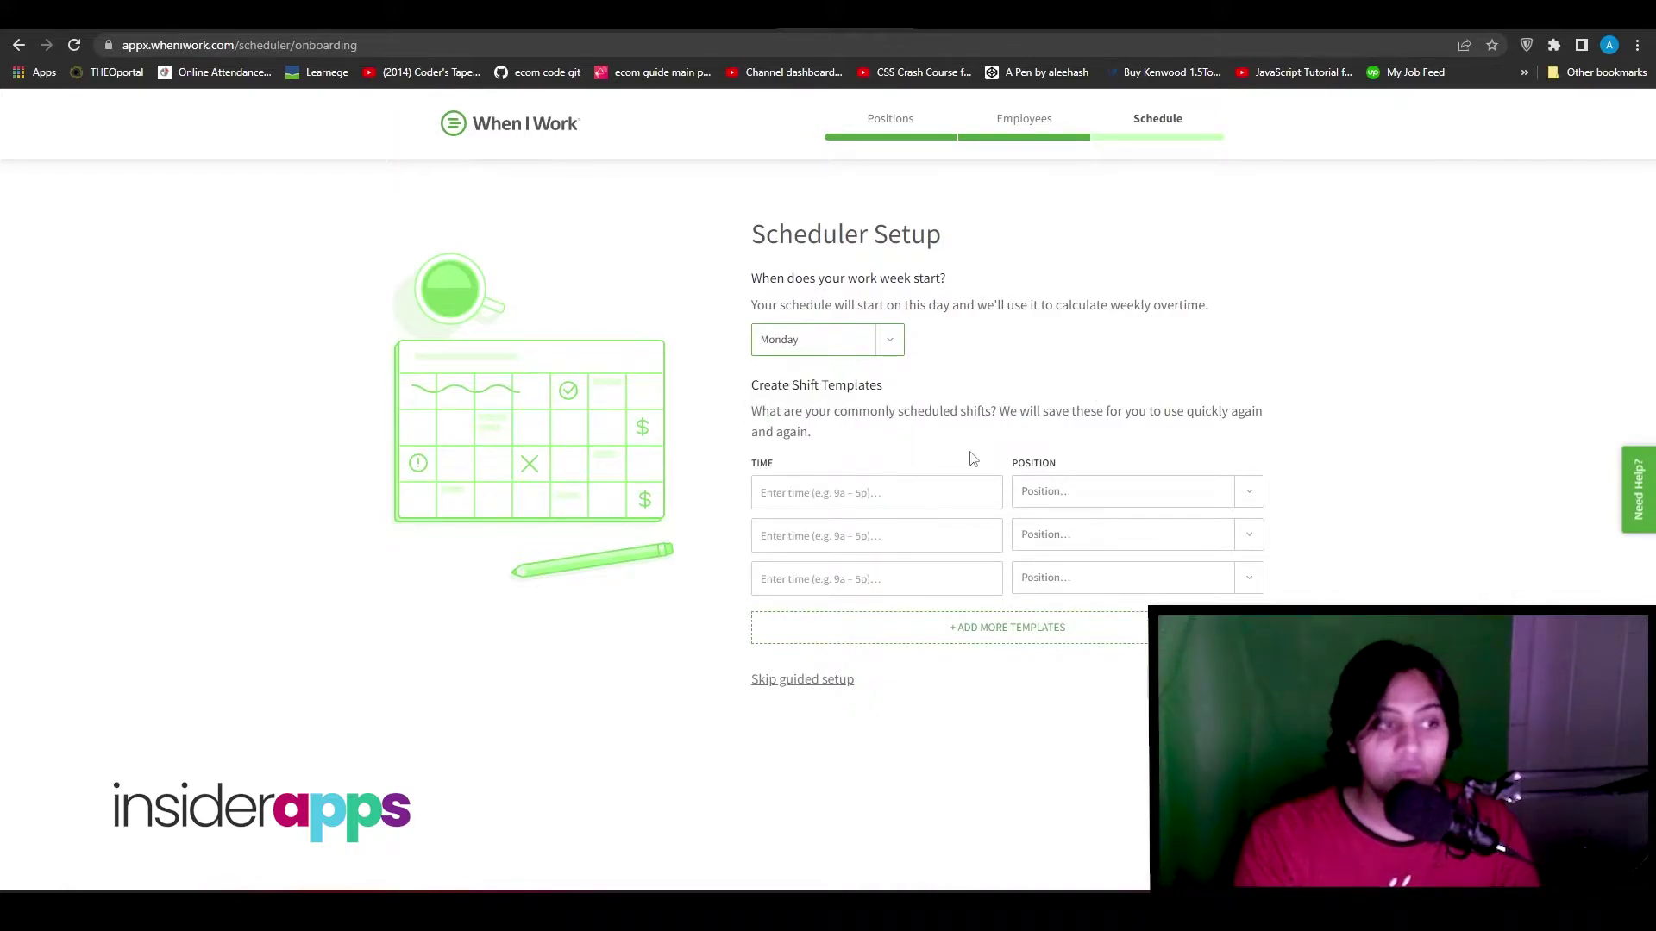
click(933, 481)
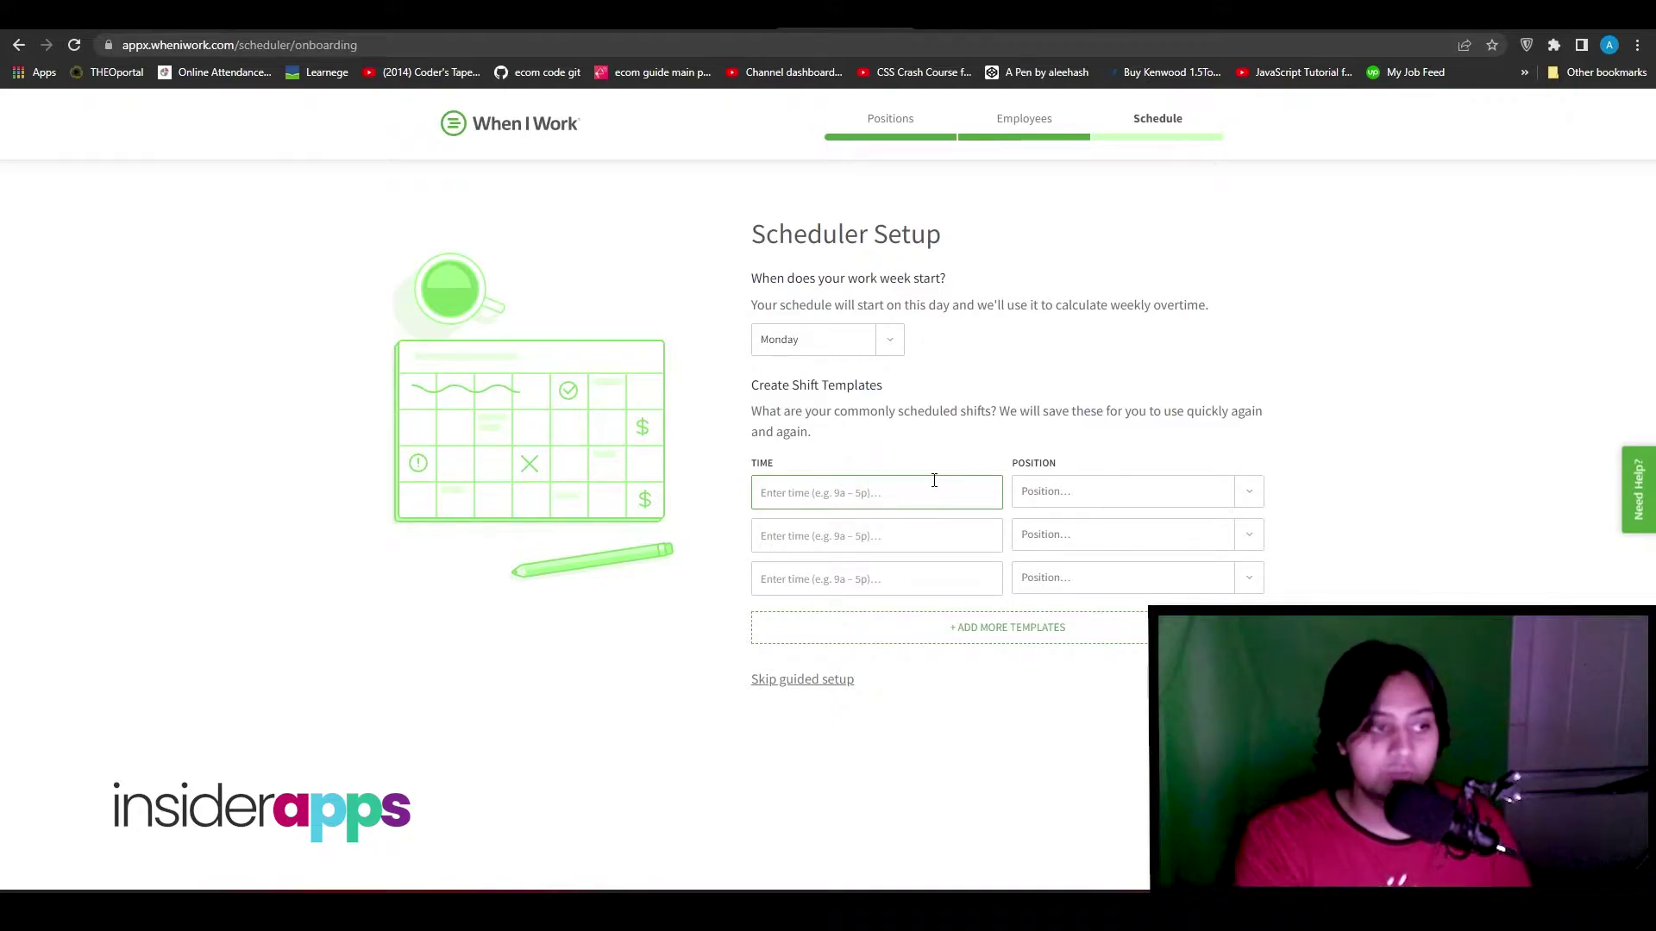
text(9a)
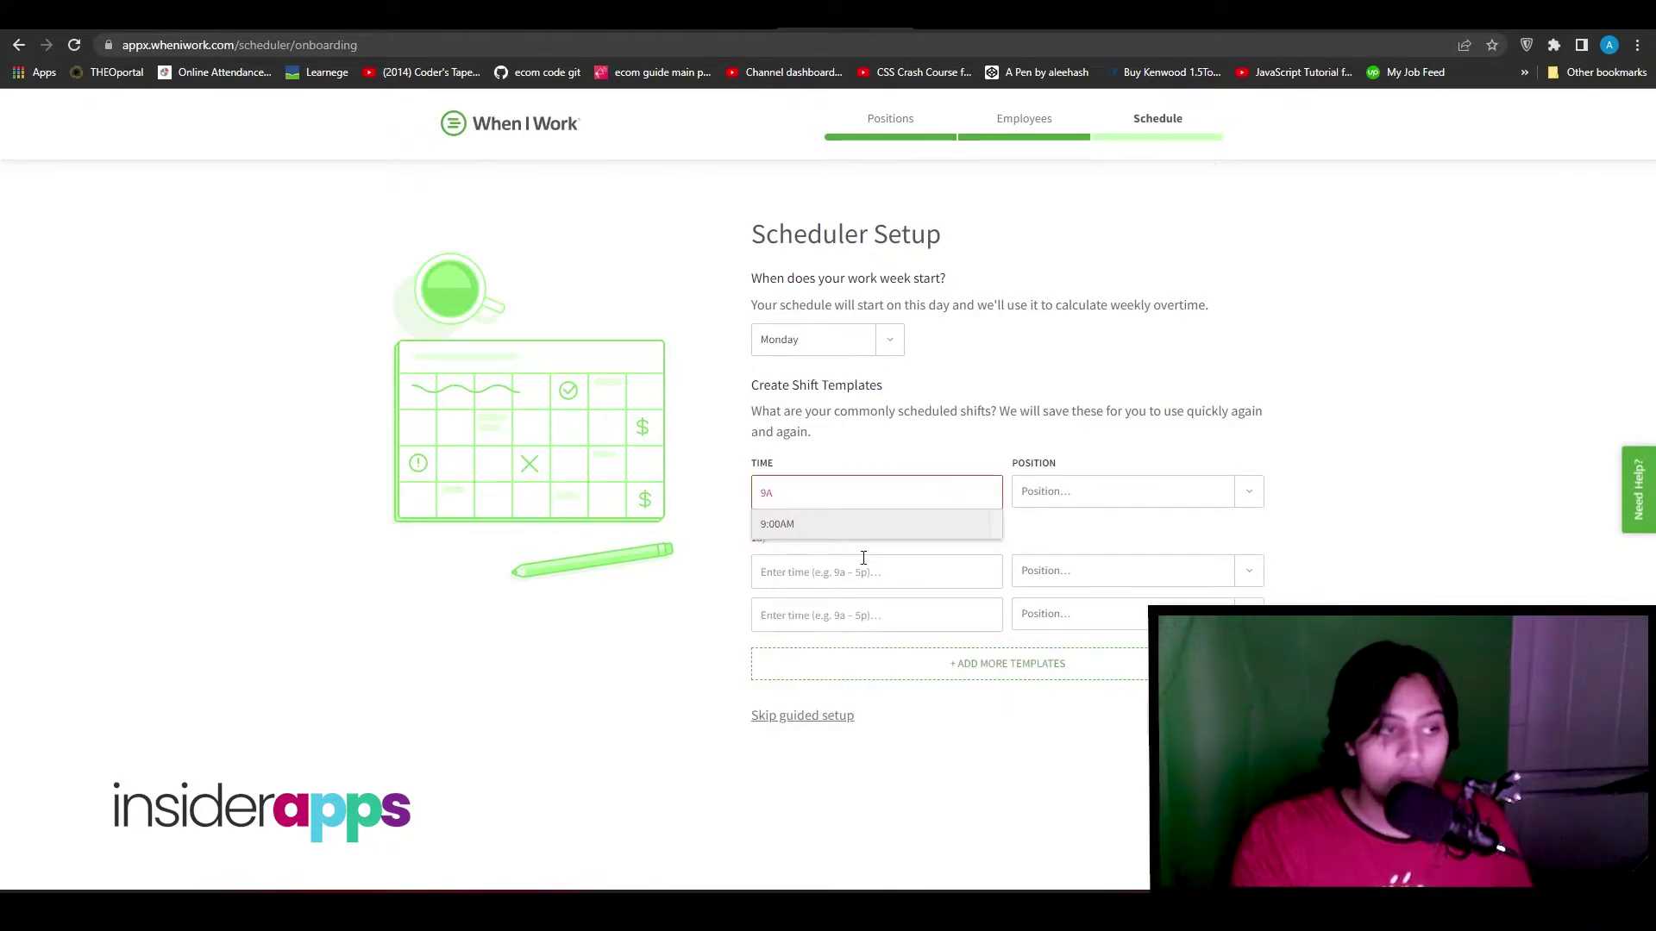
click(878, 522)
click(917, 495)
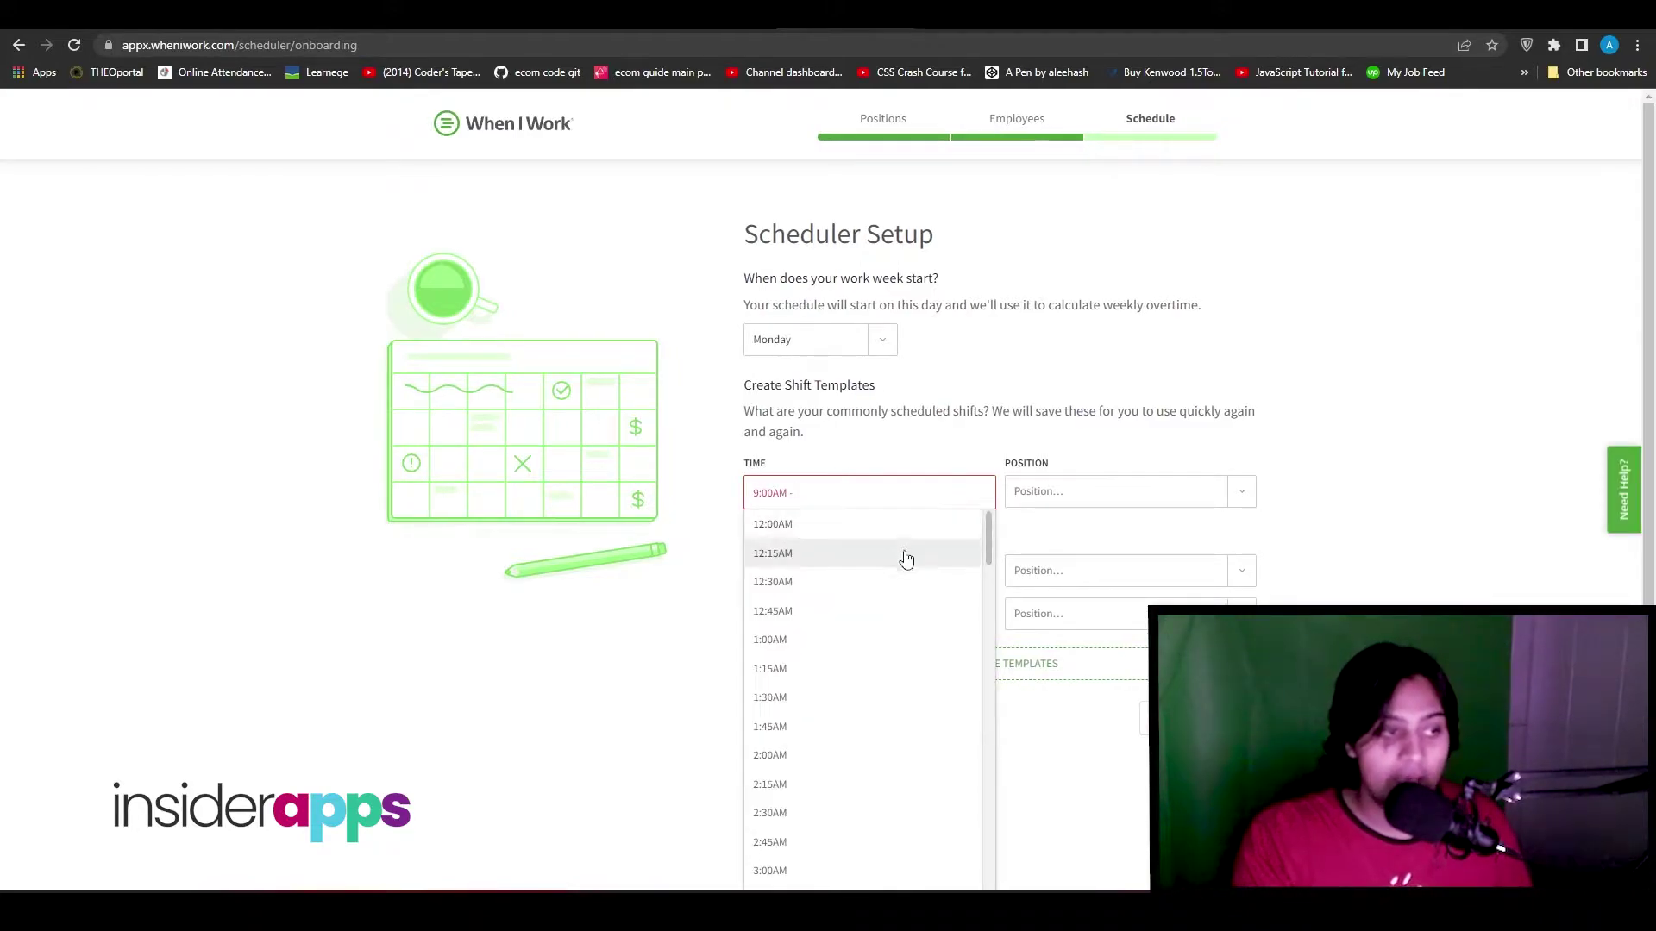
scroll(914, 671, down, 4)
scroll(914, 671, down, 20)
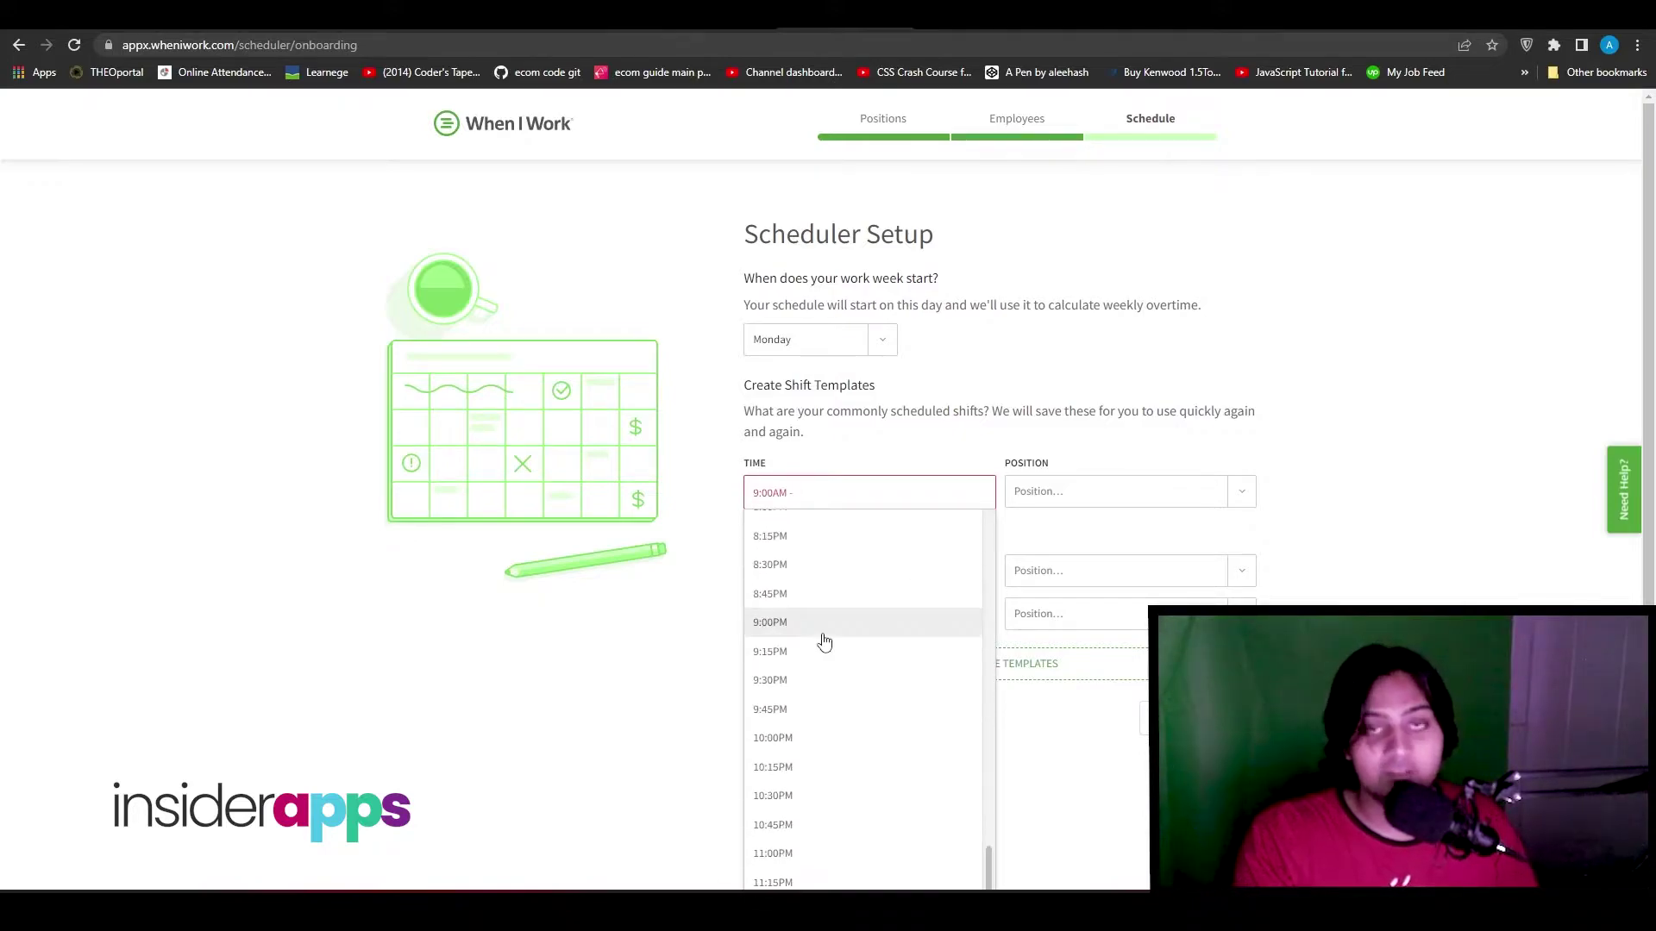
click(822, 640)
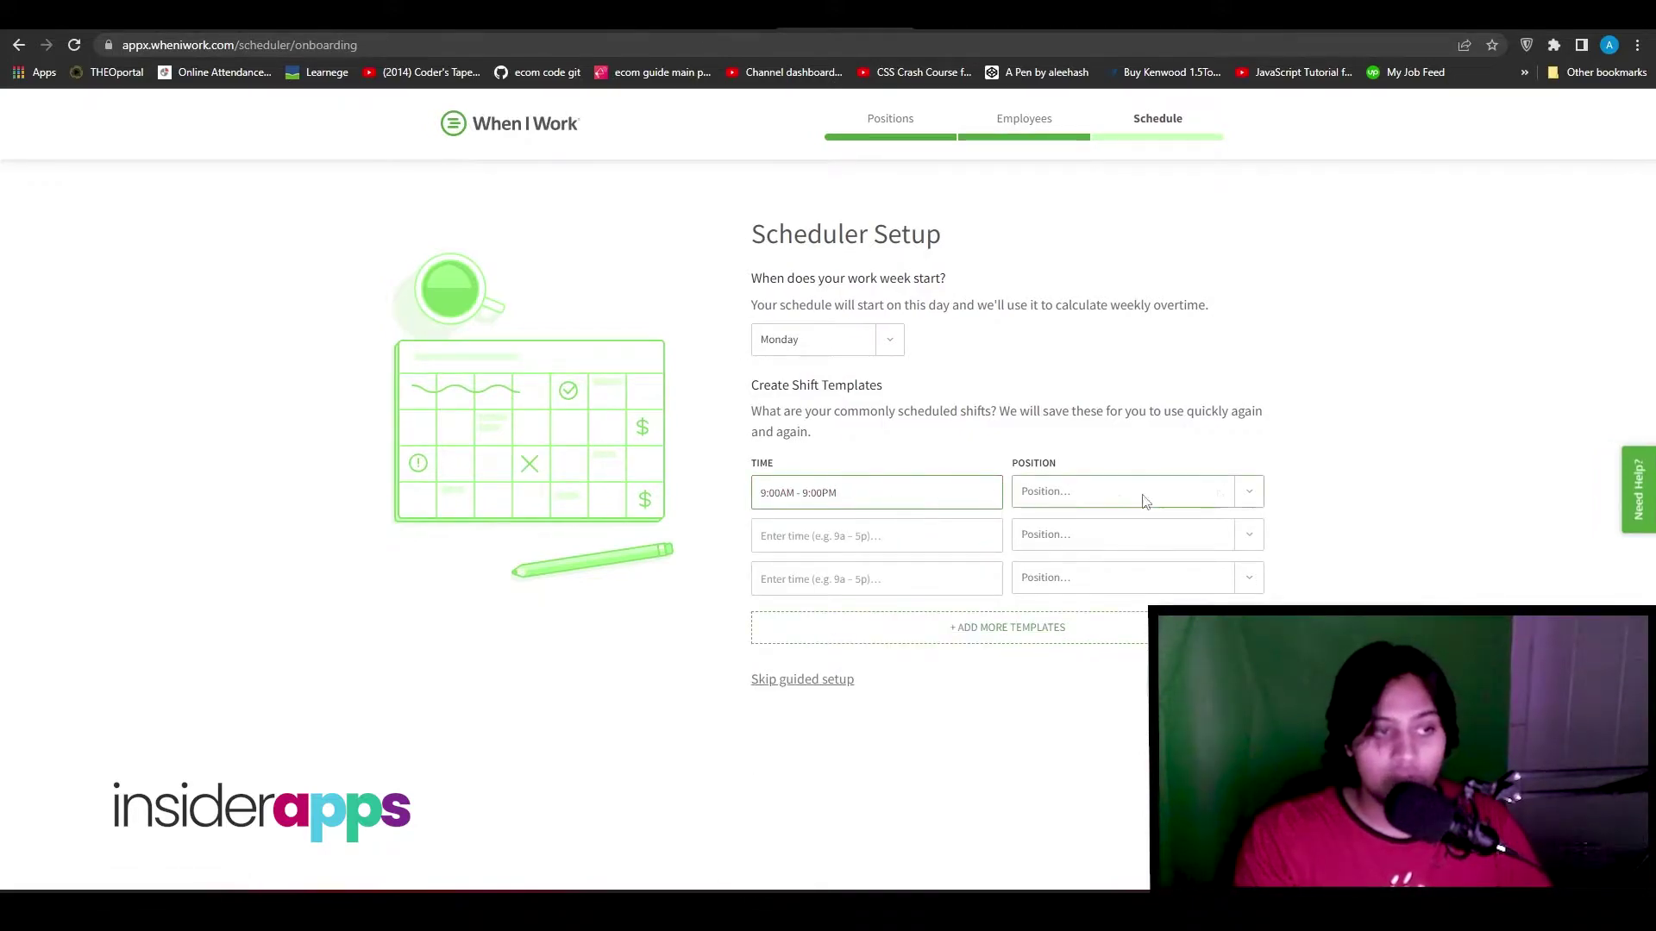
click(1248, 498)
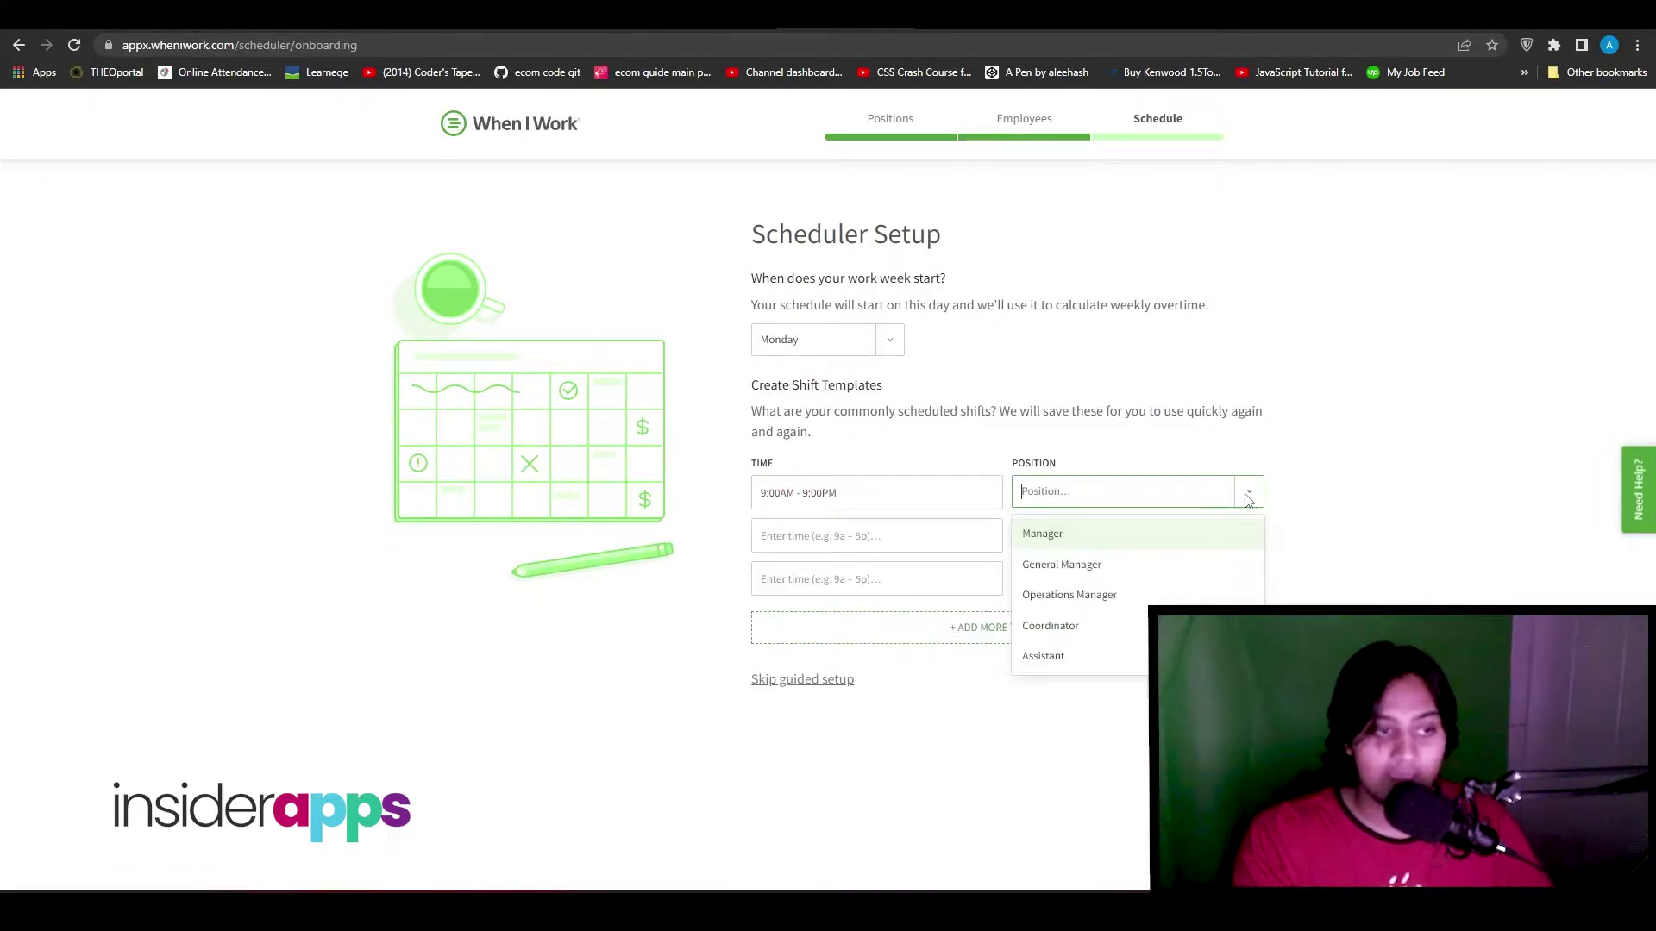
click(1145, 569)
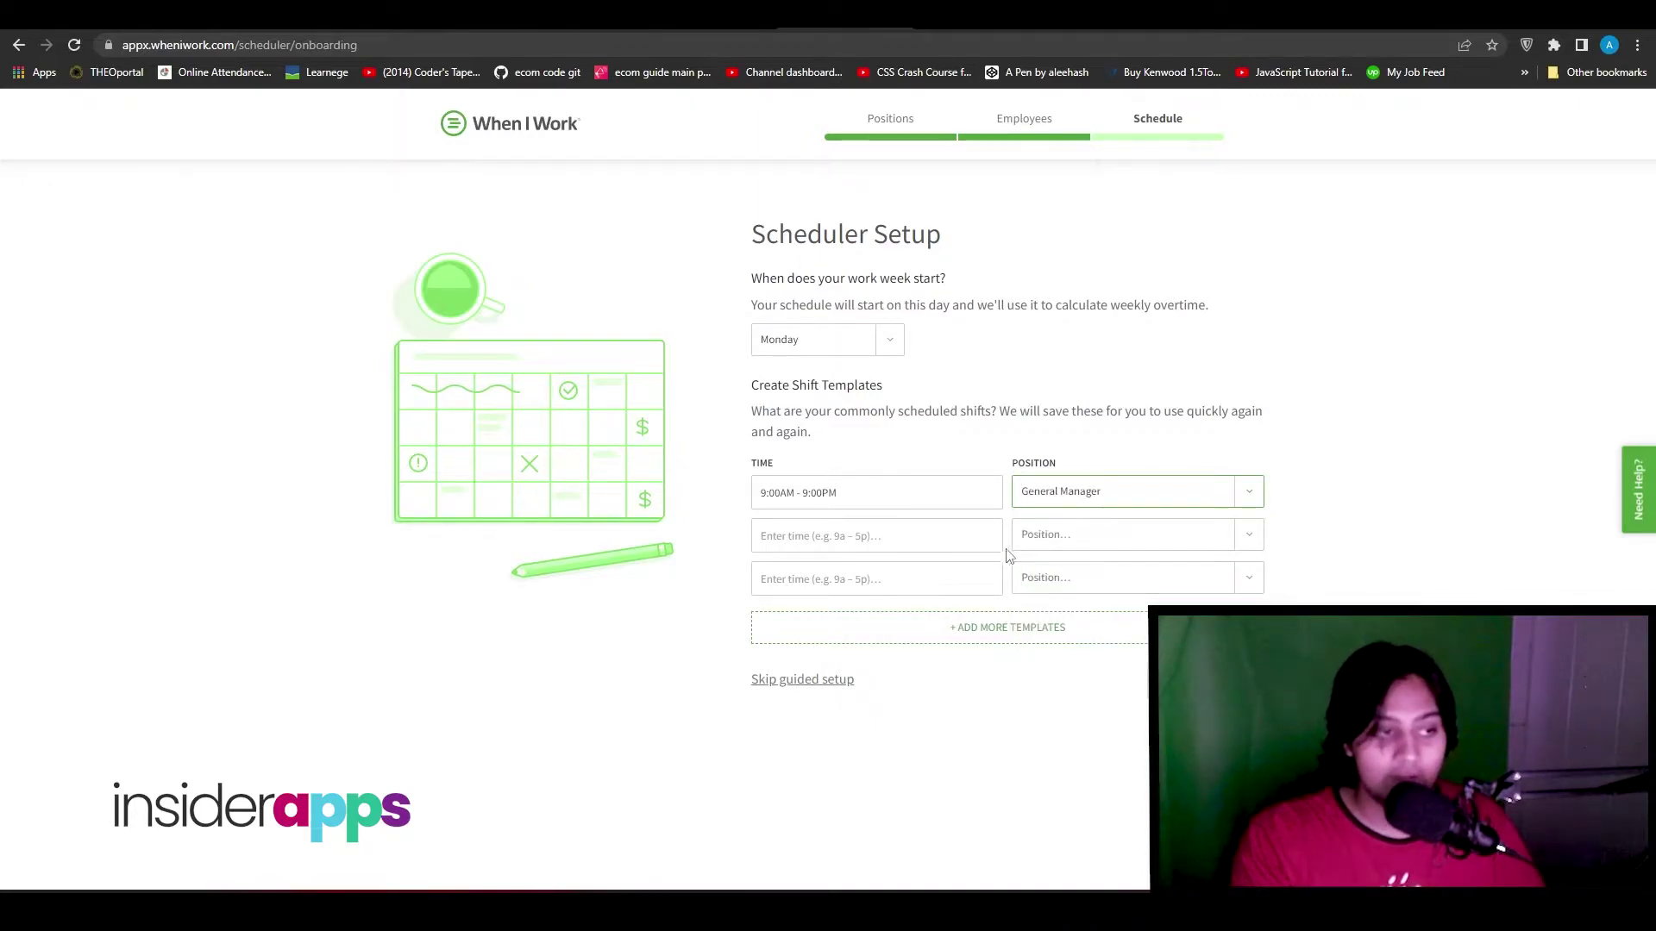
Step: Add a 10:00AM - 5:15PM shift template assigned to Assistant
click(868, 536)
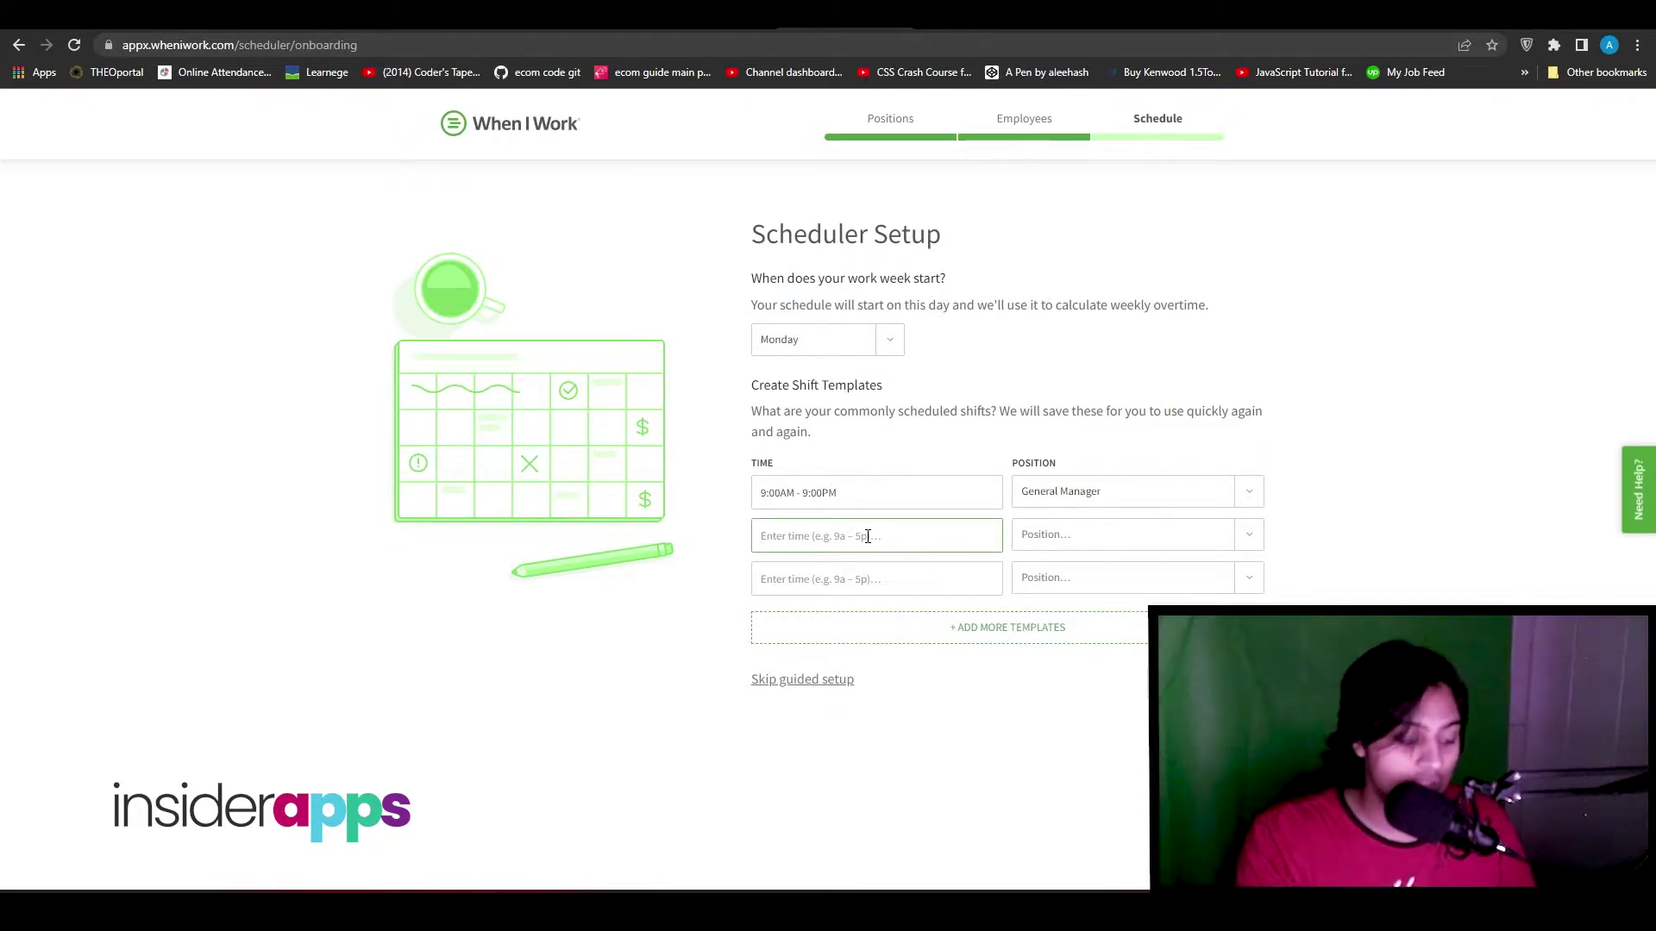
text(10:00AM - )
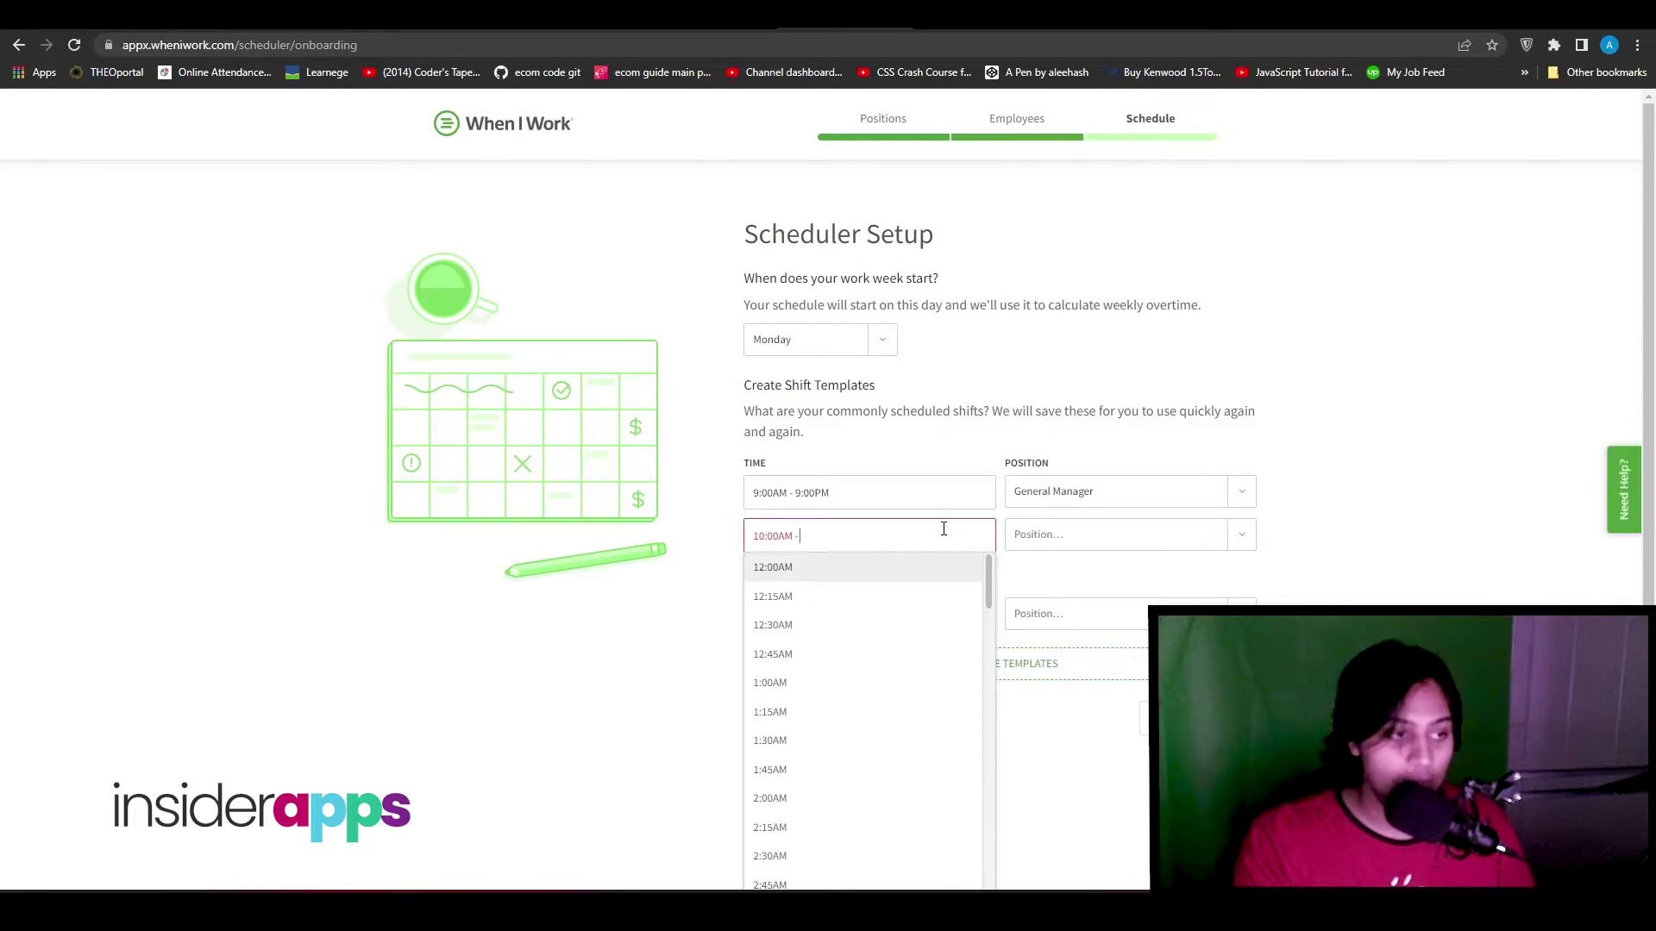
text(5:15PM)
click(1160, 535)
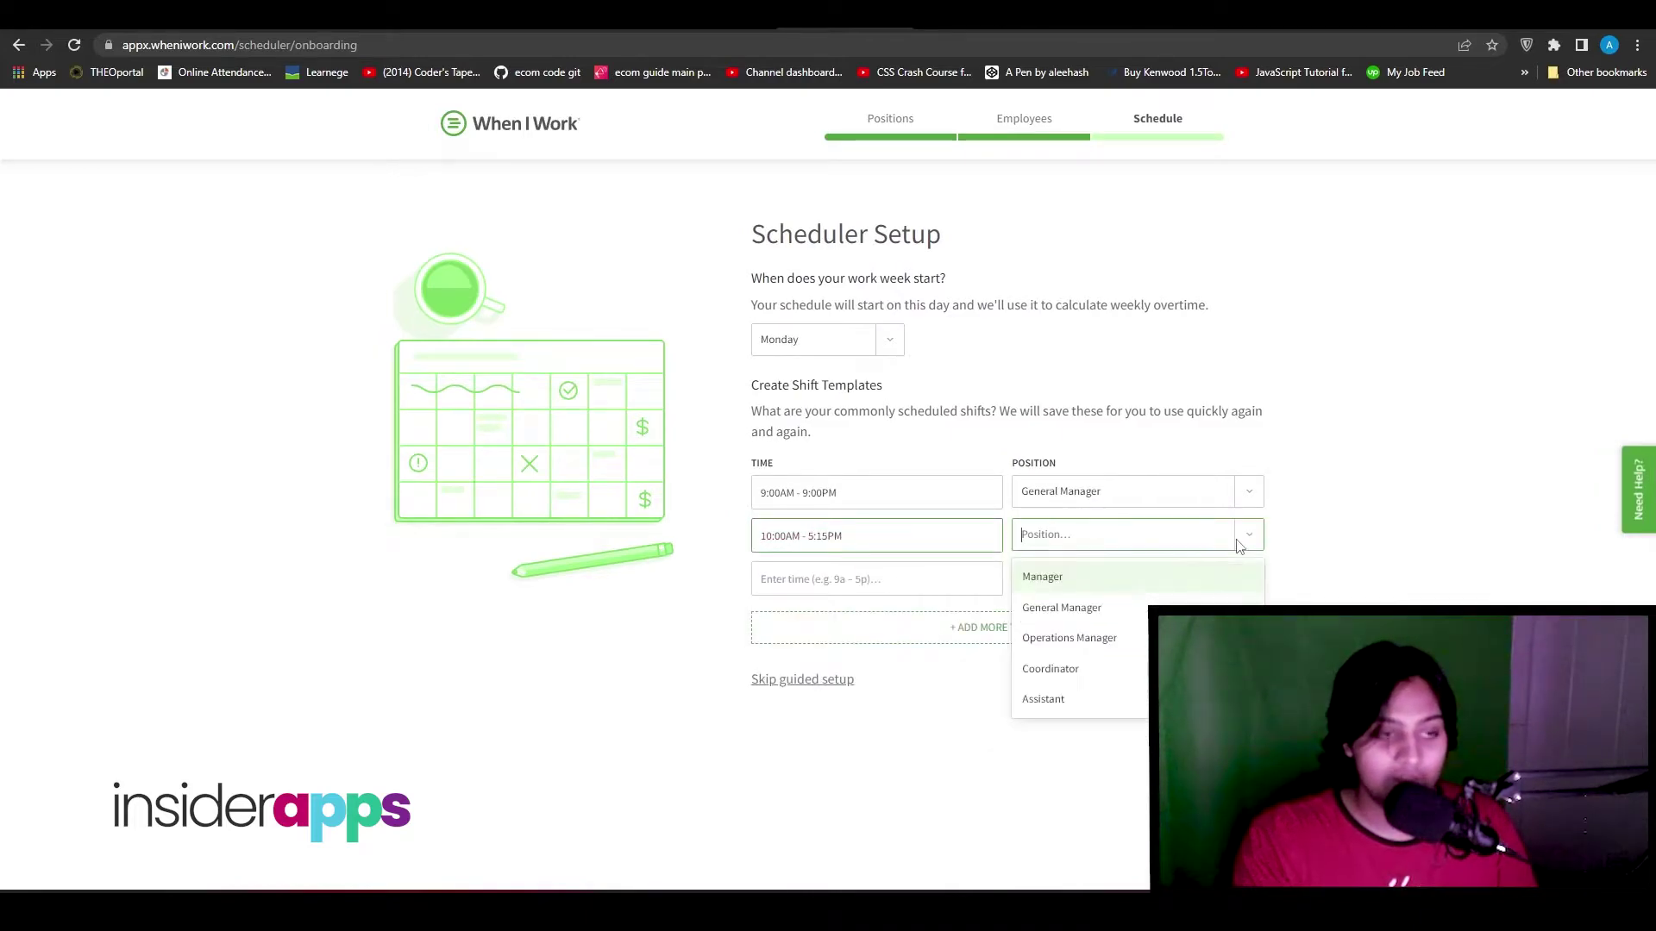
click(1082, 702)
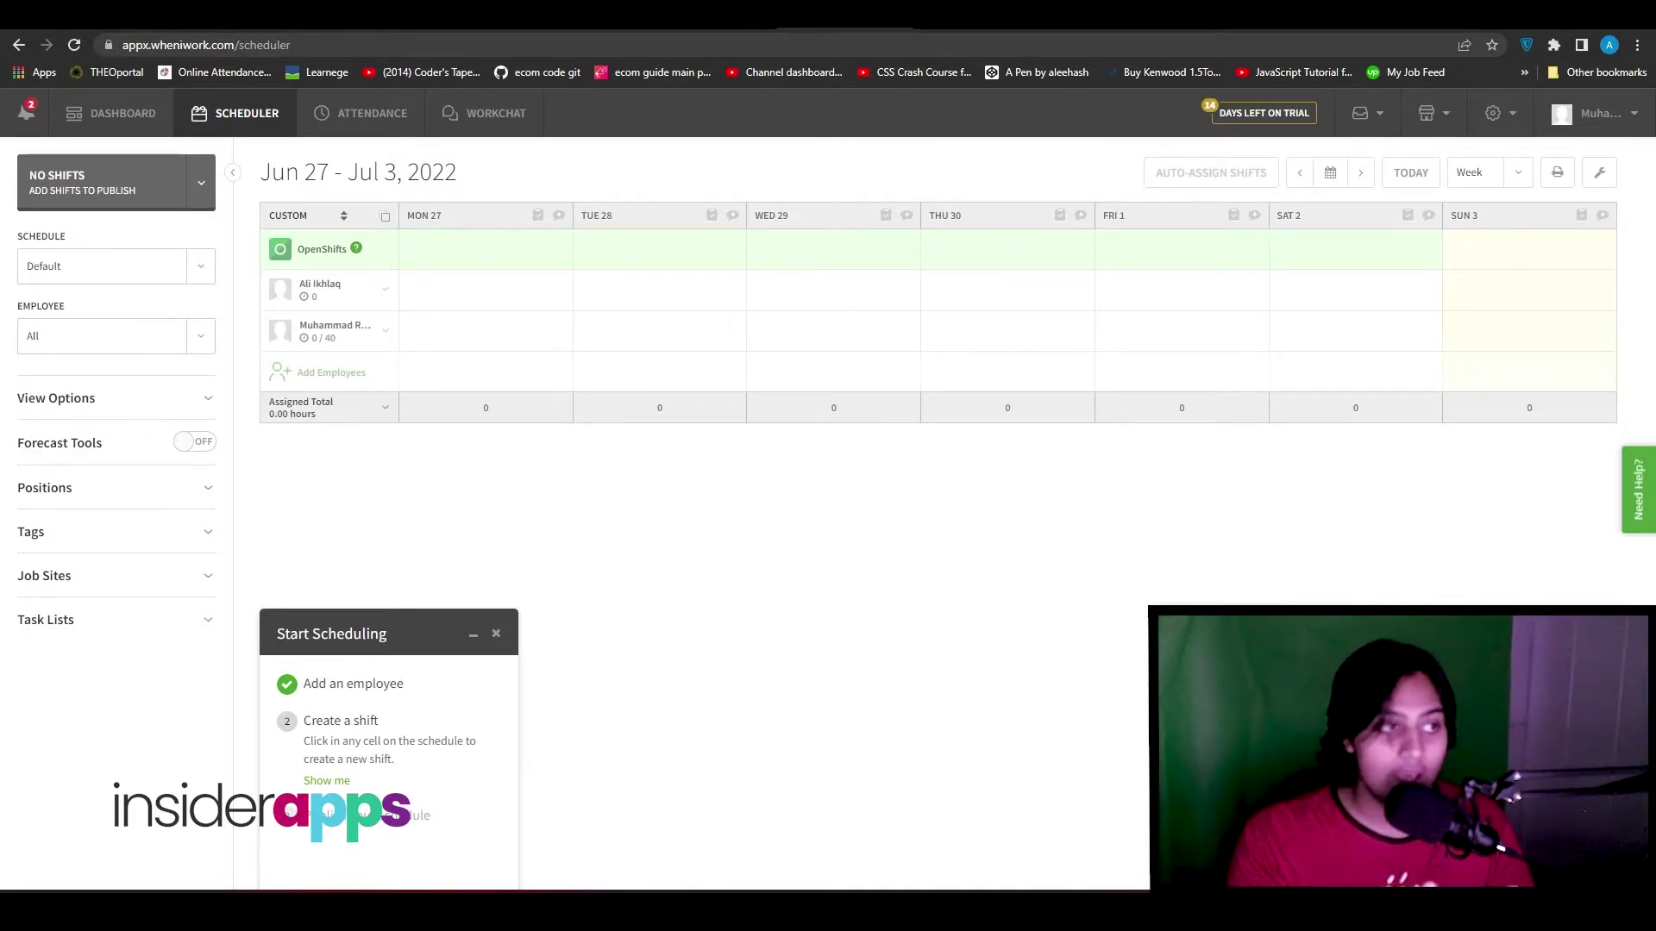
click(200, 281)
click(136, 333)
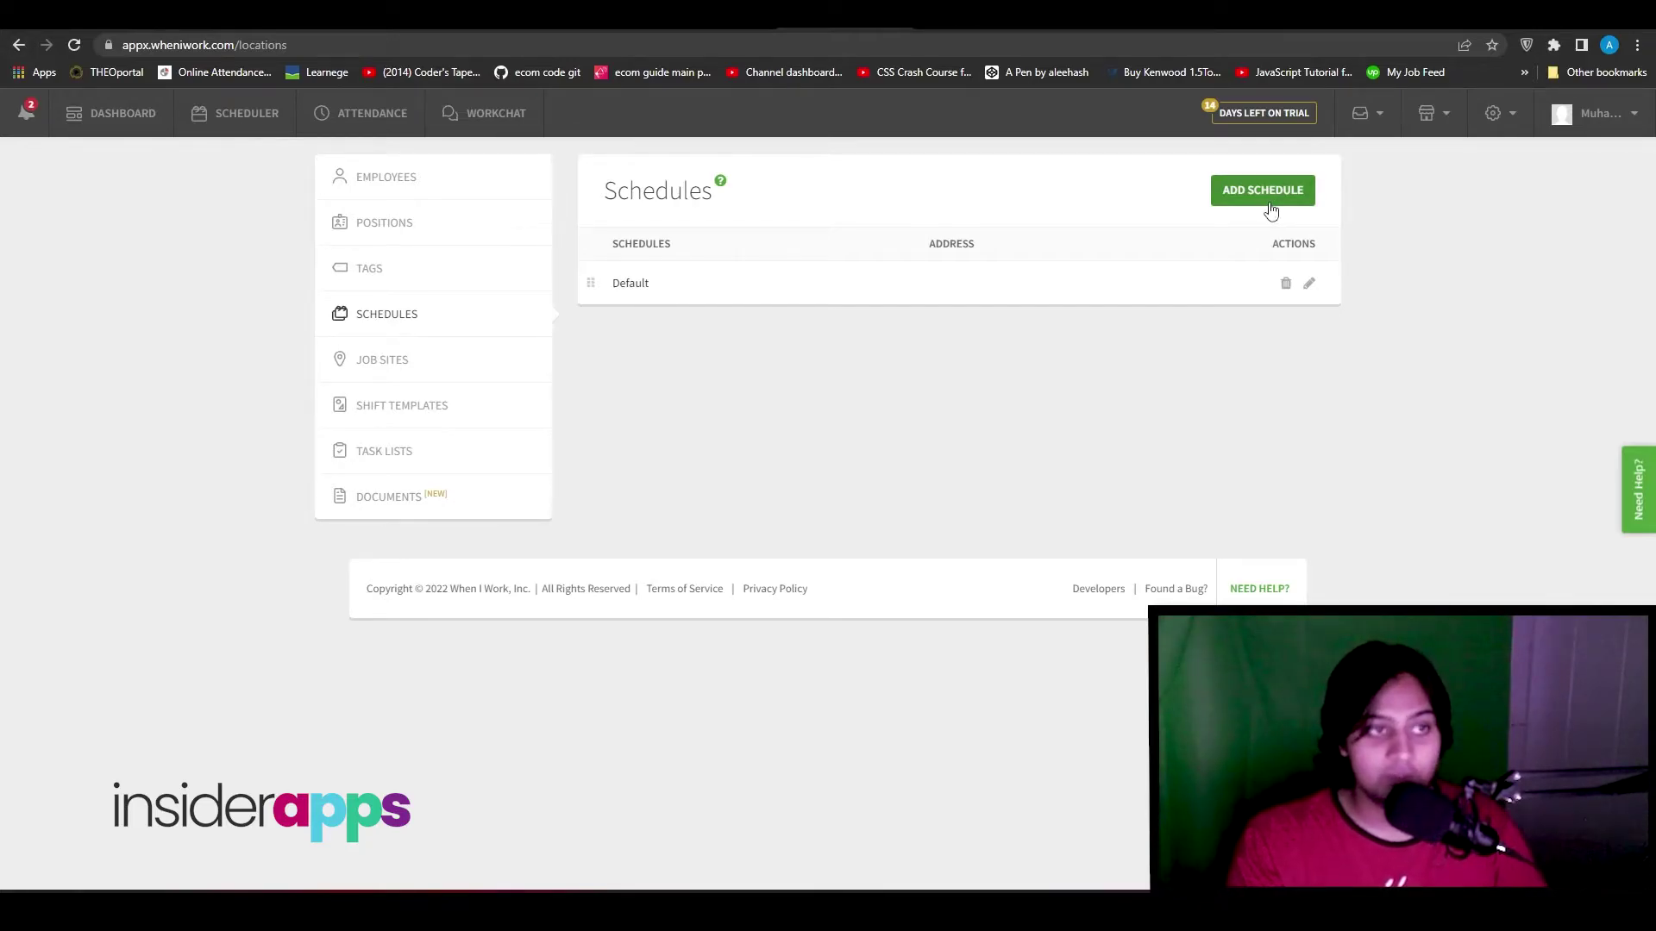
click(1269, 205)
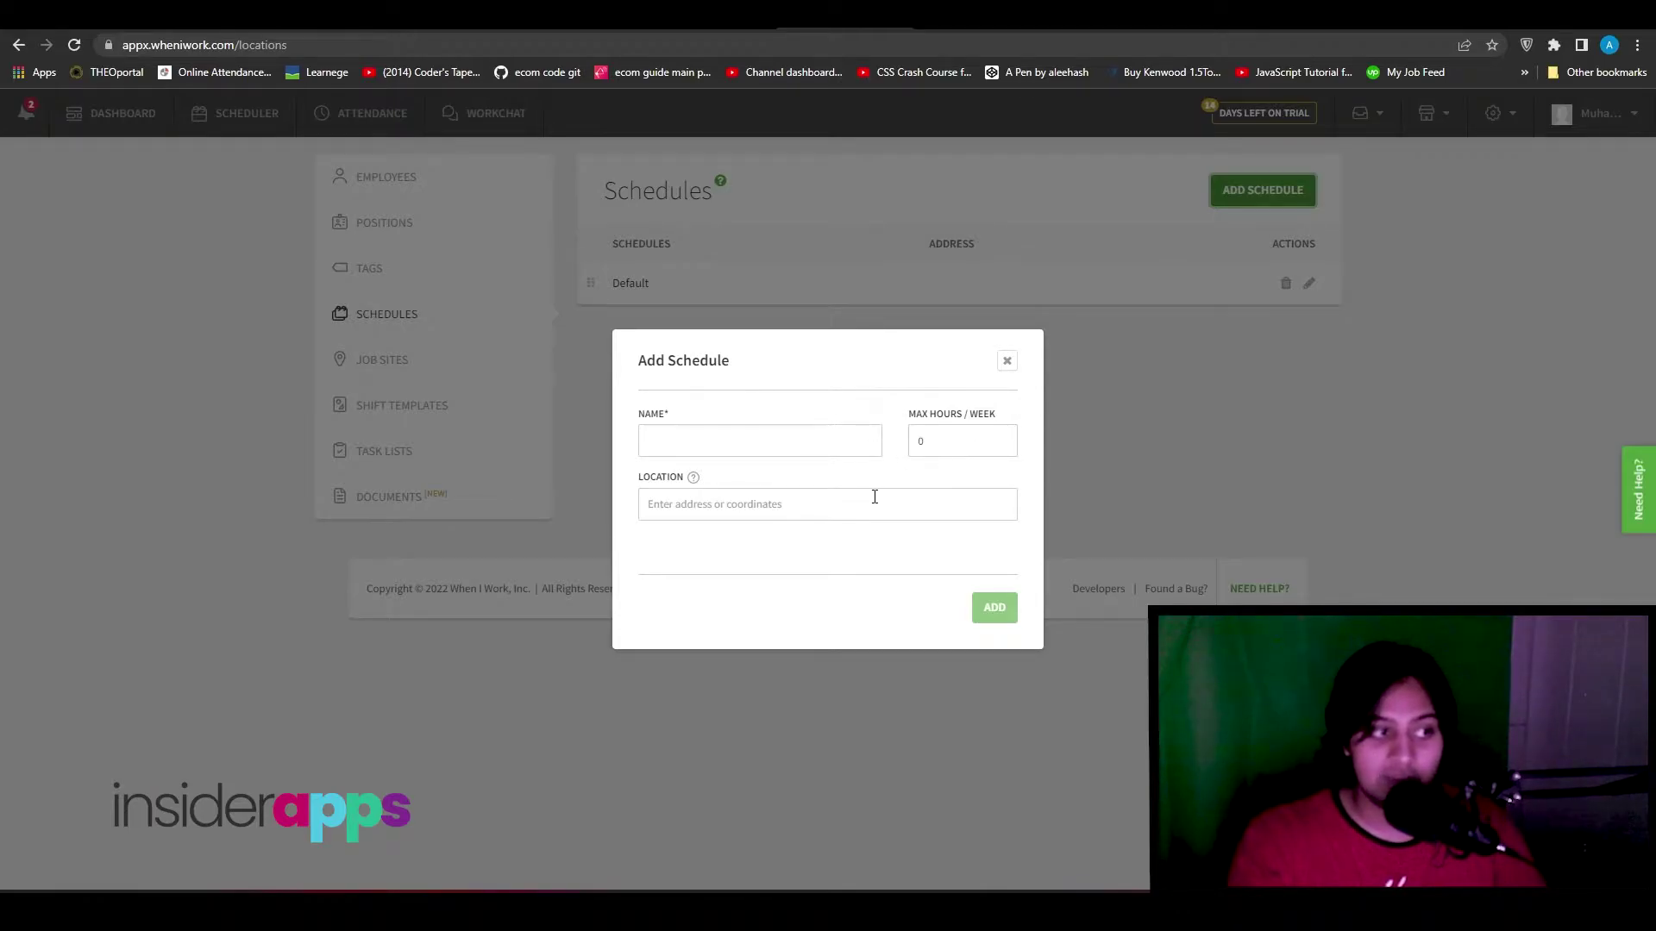
click(1006, 361)
click(19, 44)
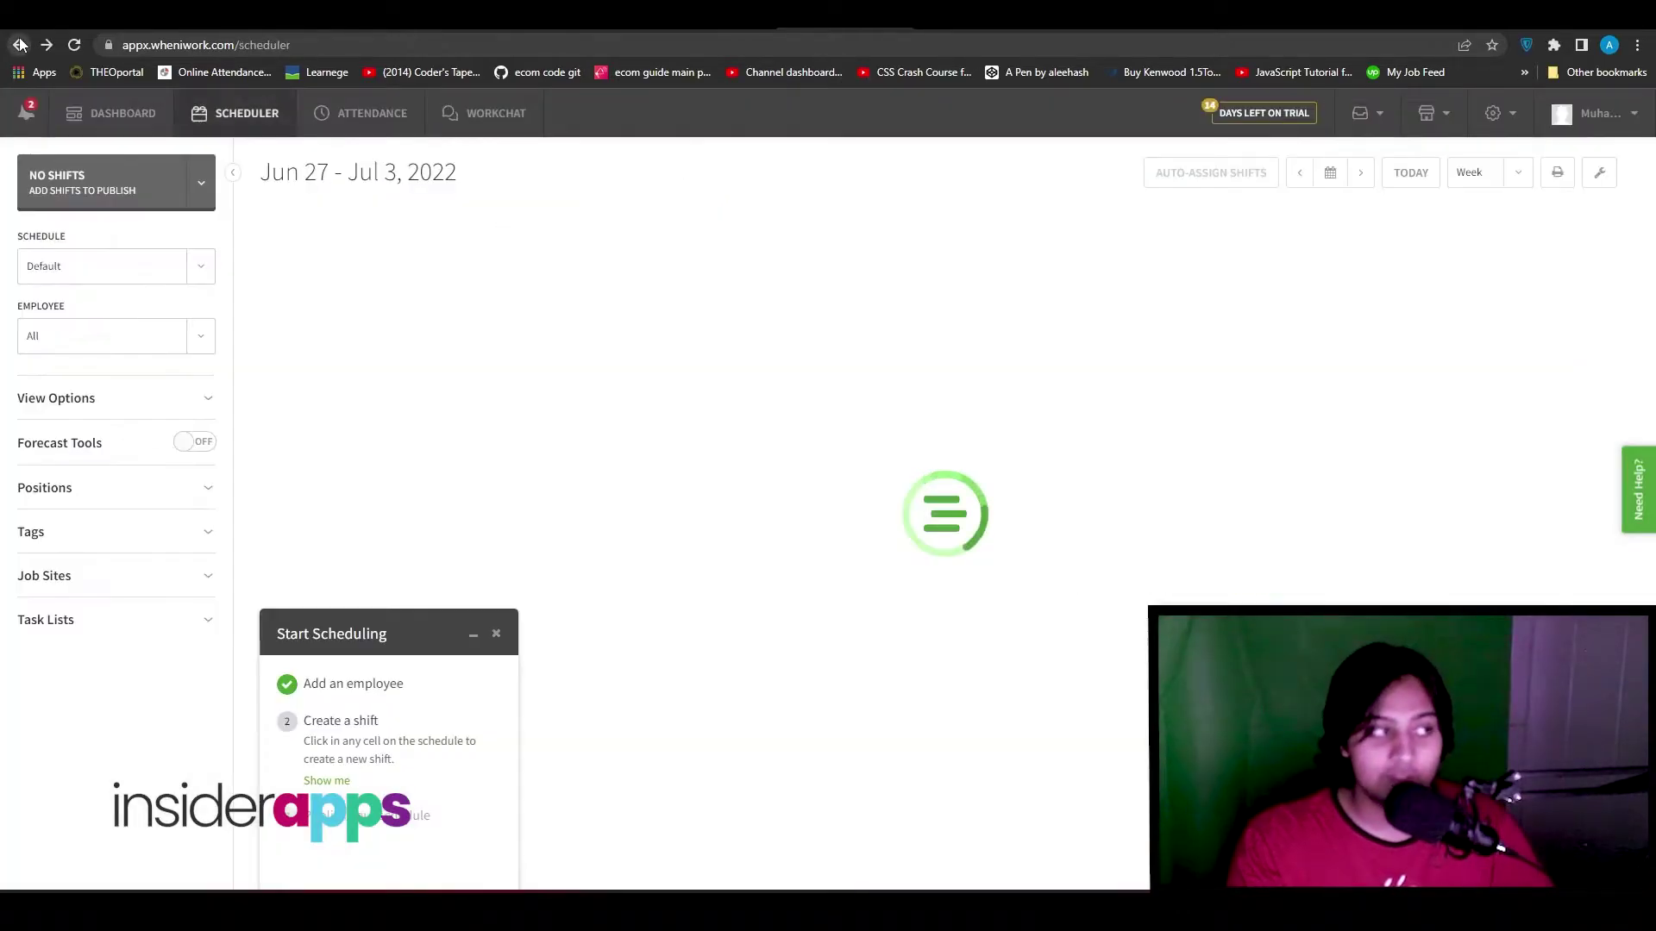
click(207, 345)
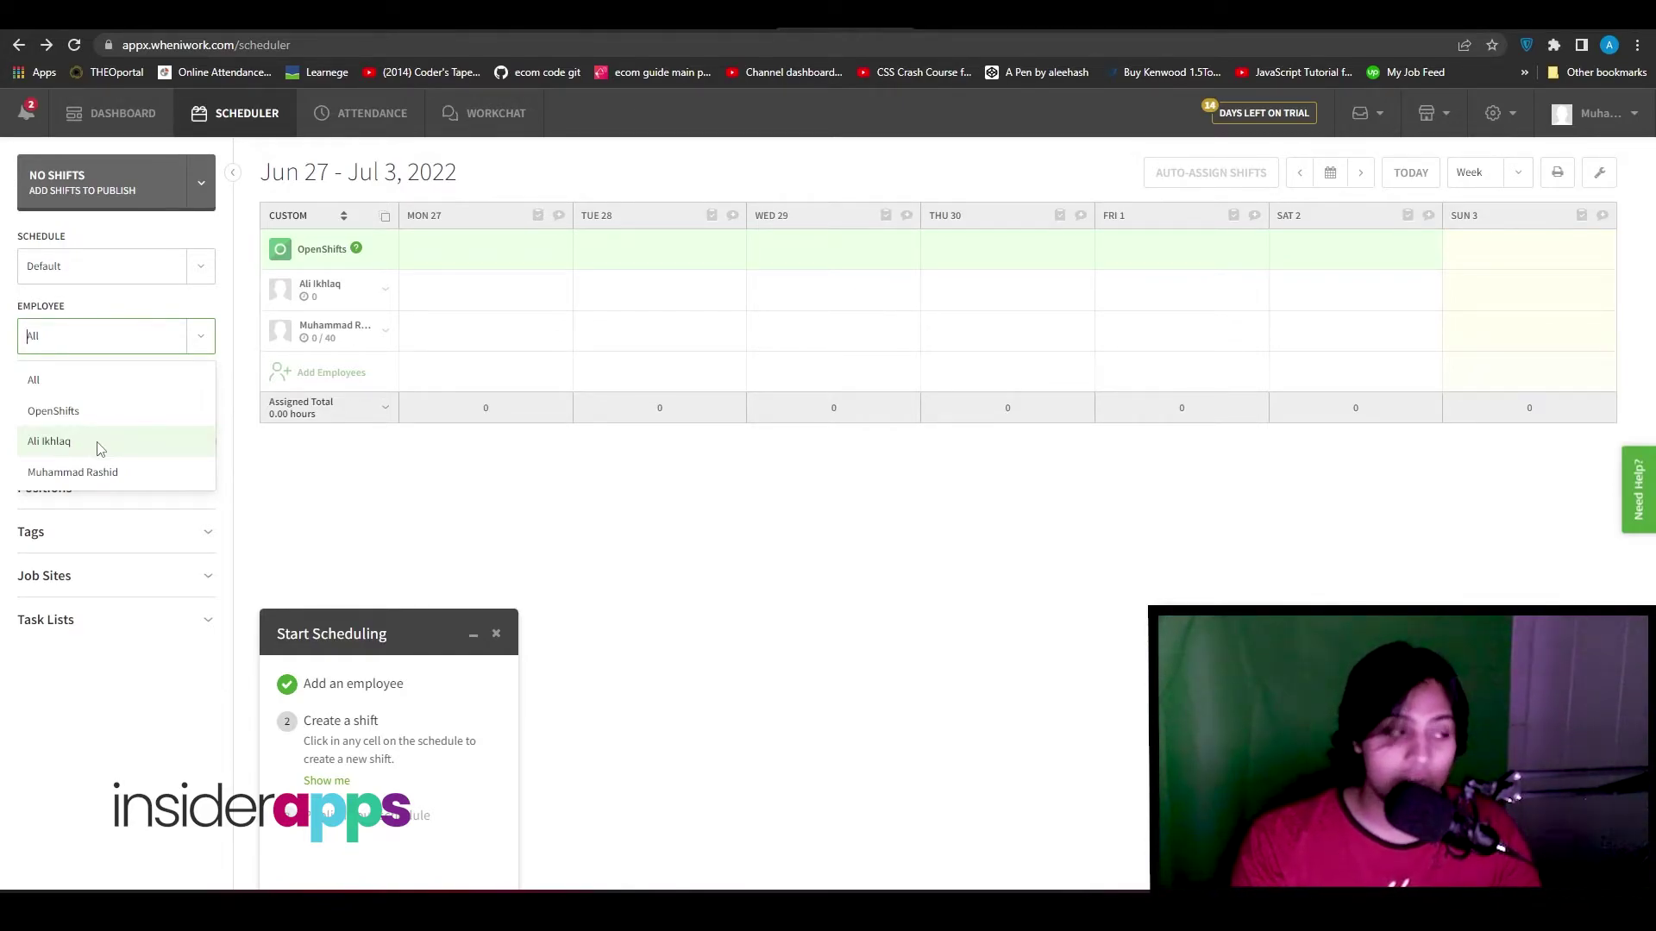
click(88, 441)
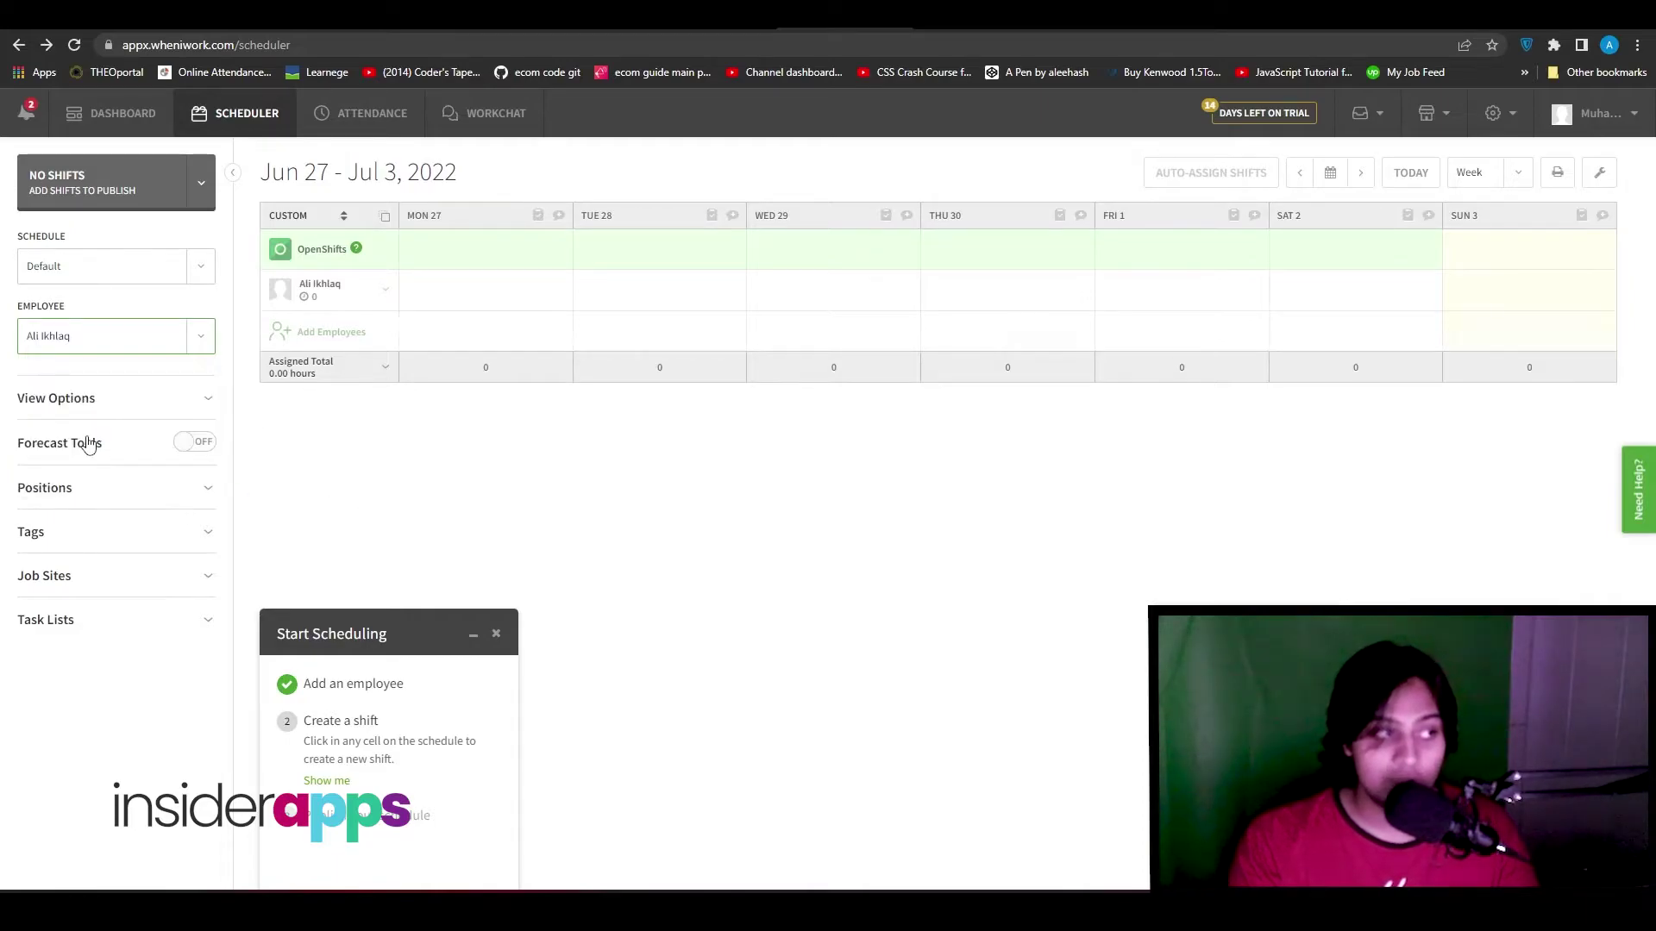
click(78, 343)
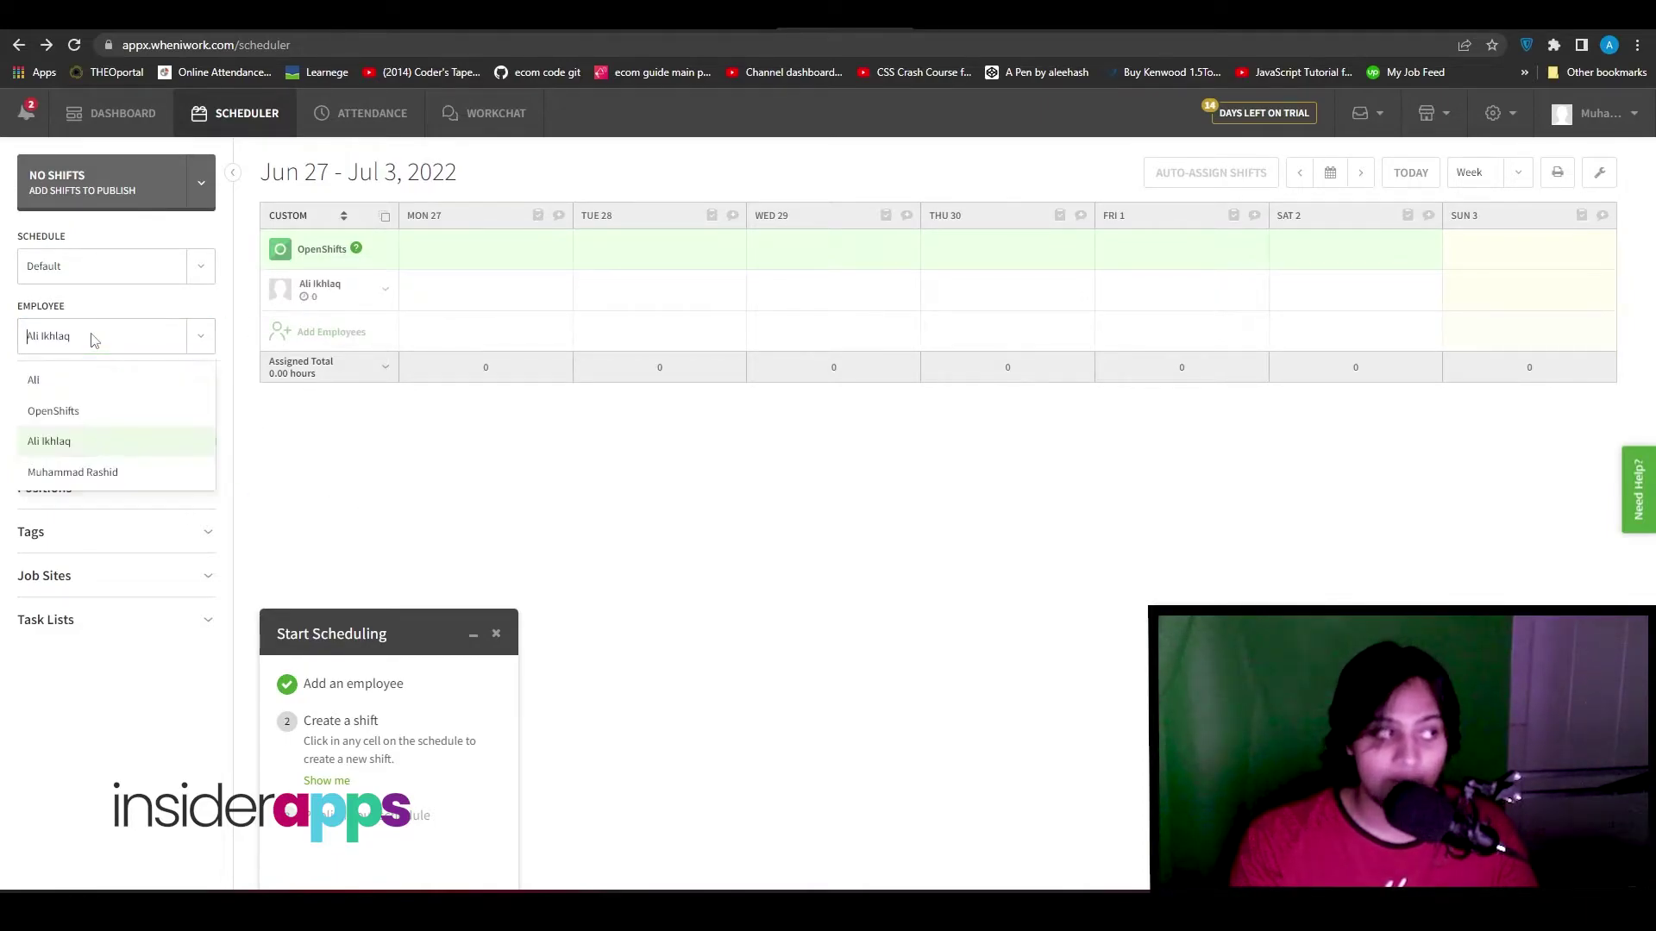
click(89, 389)
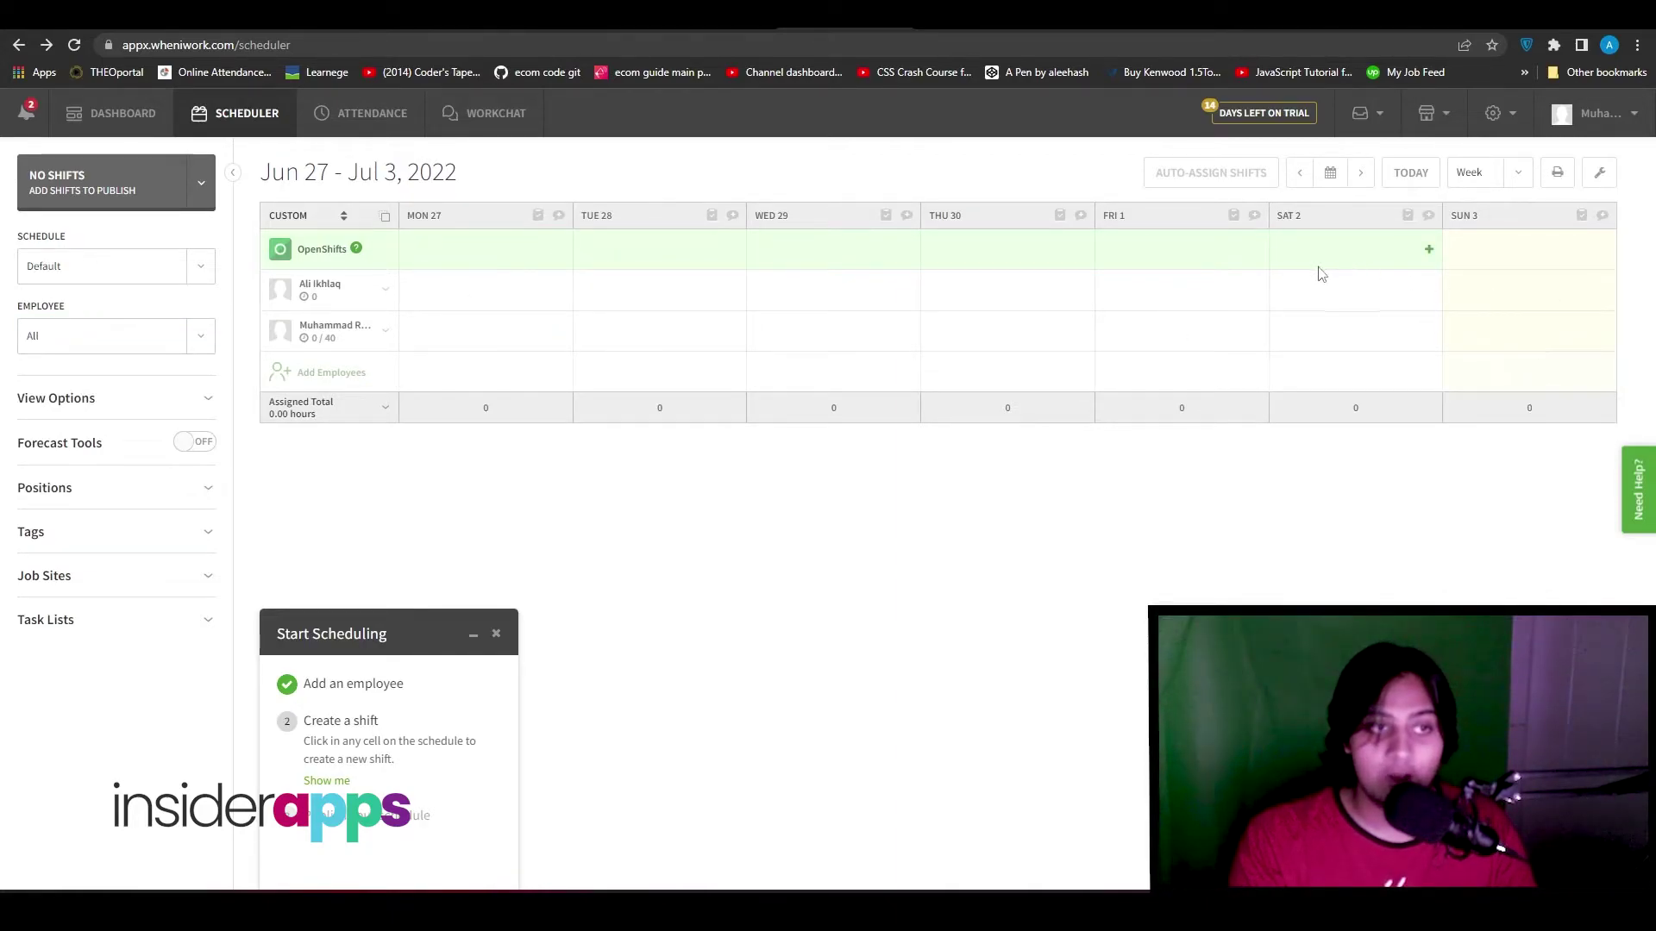
click(559, 251)
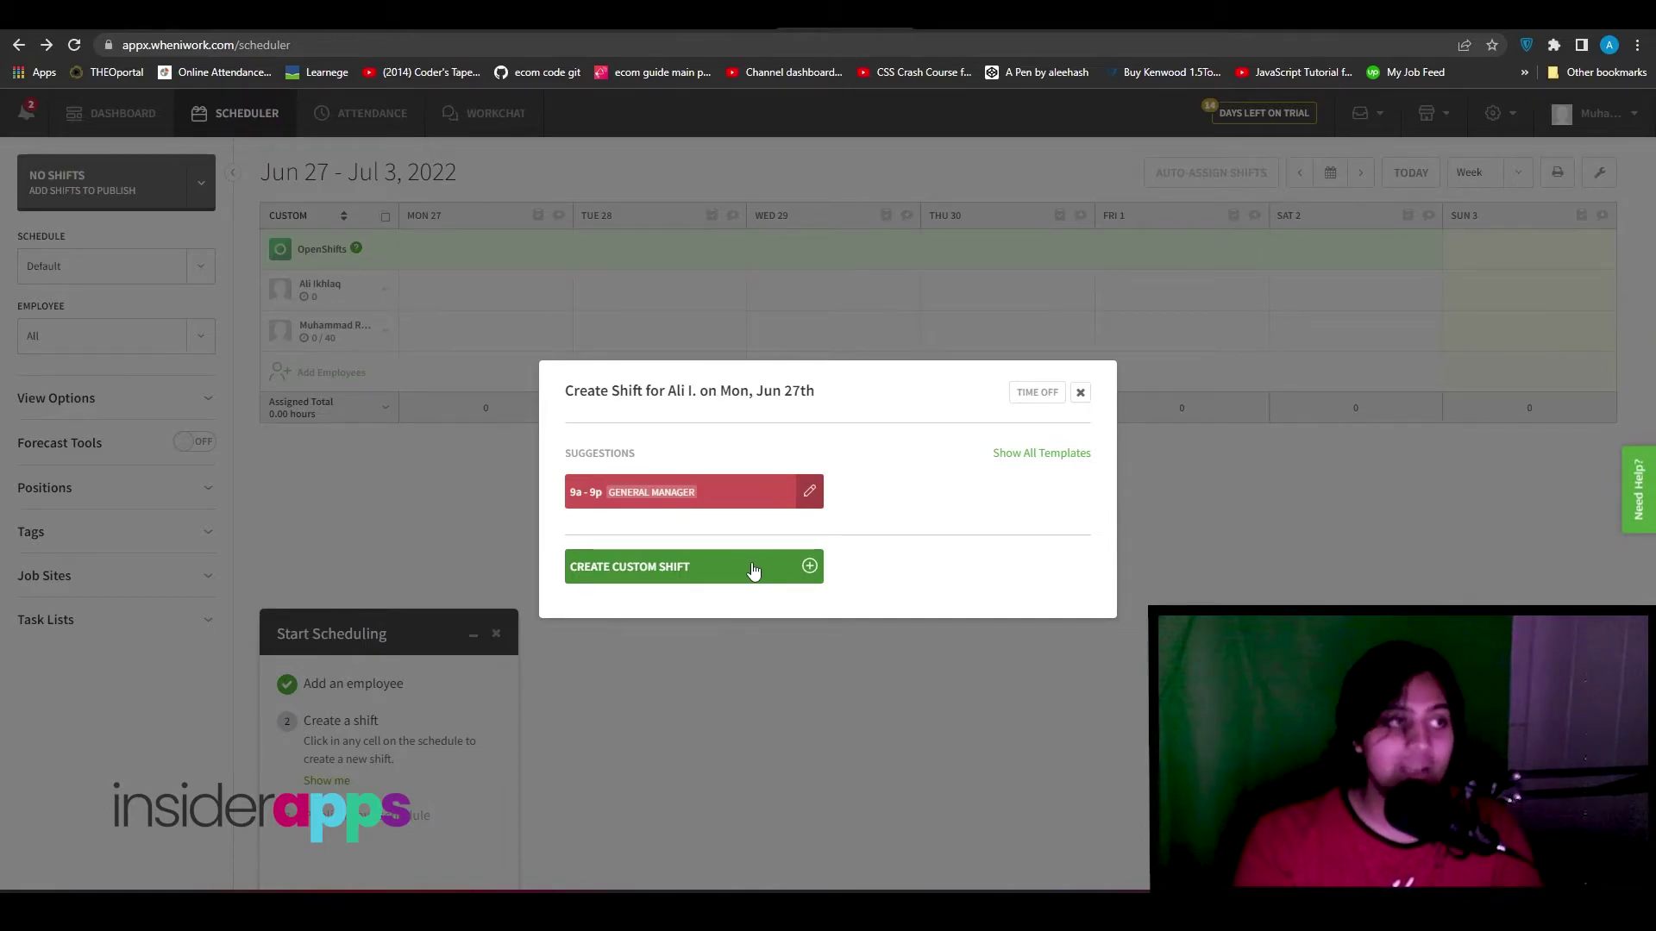
click(752, 569)
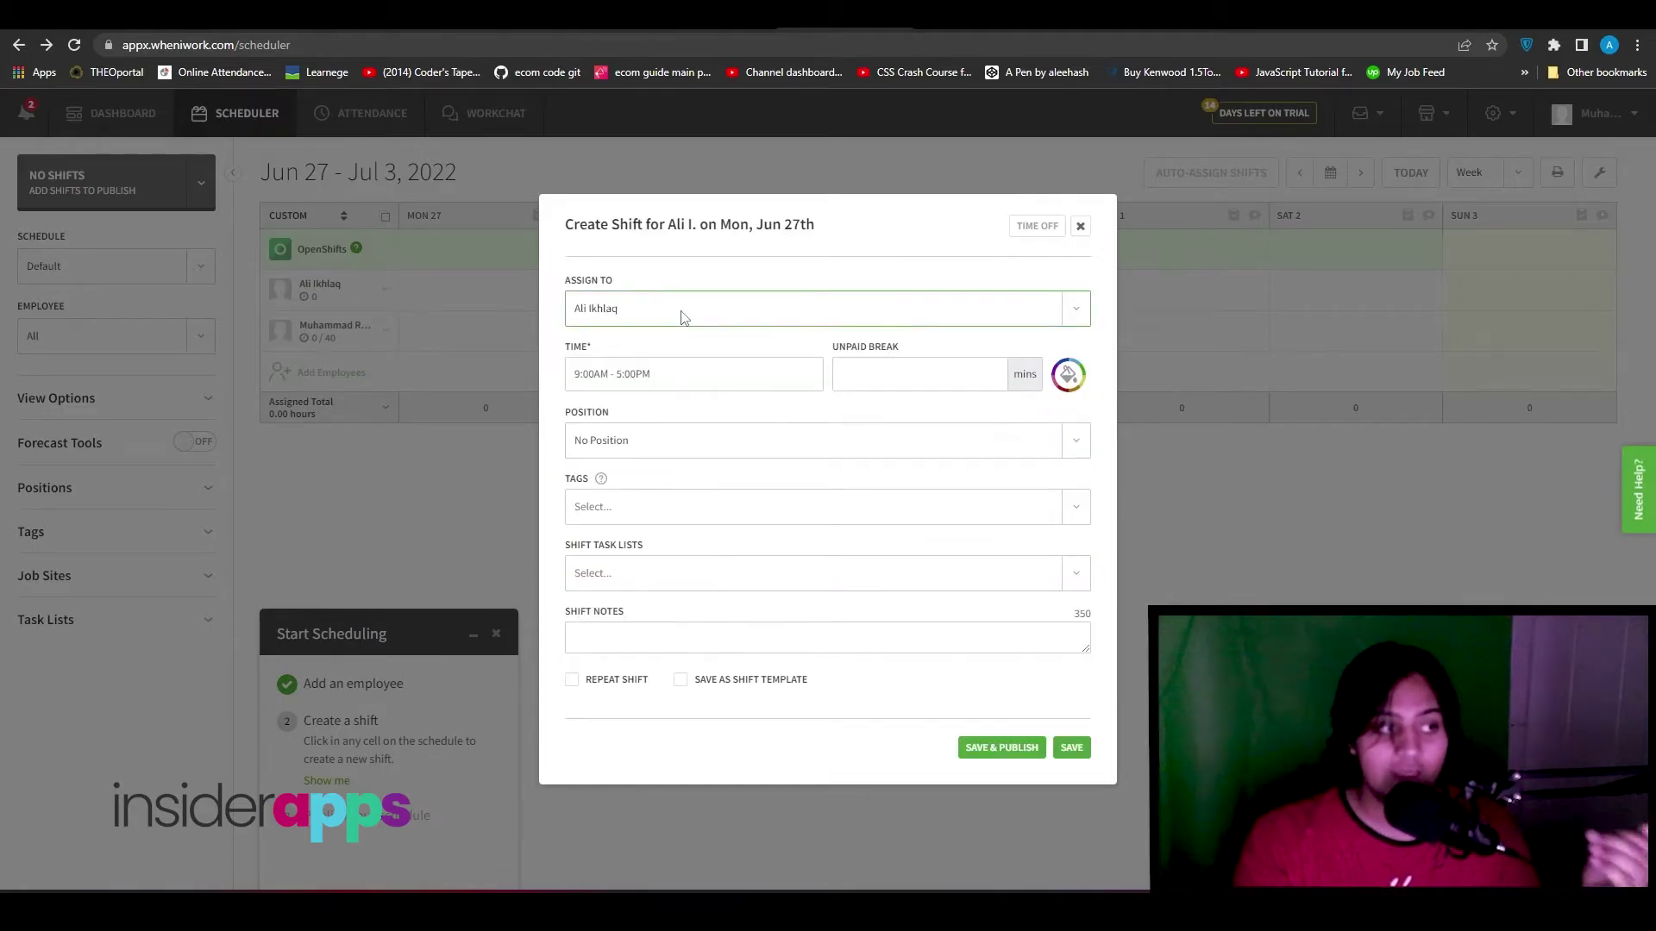
click(687, 441)
click(891, 269)
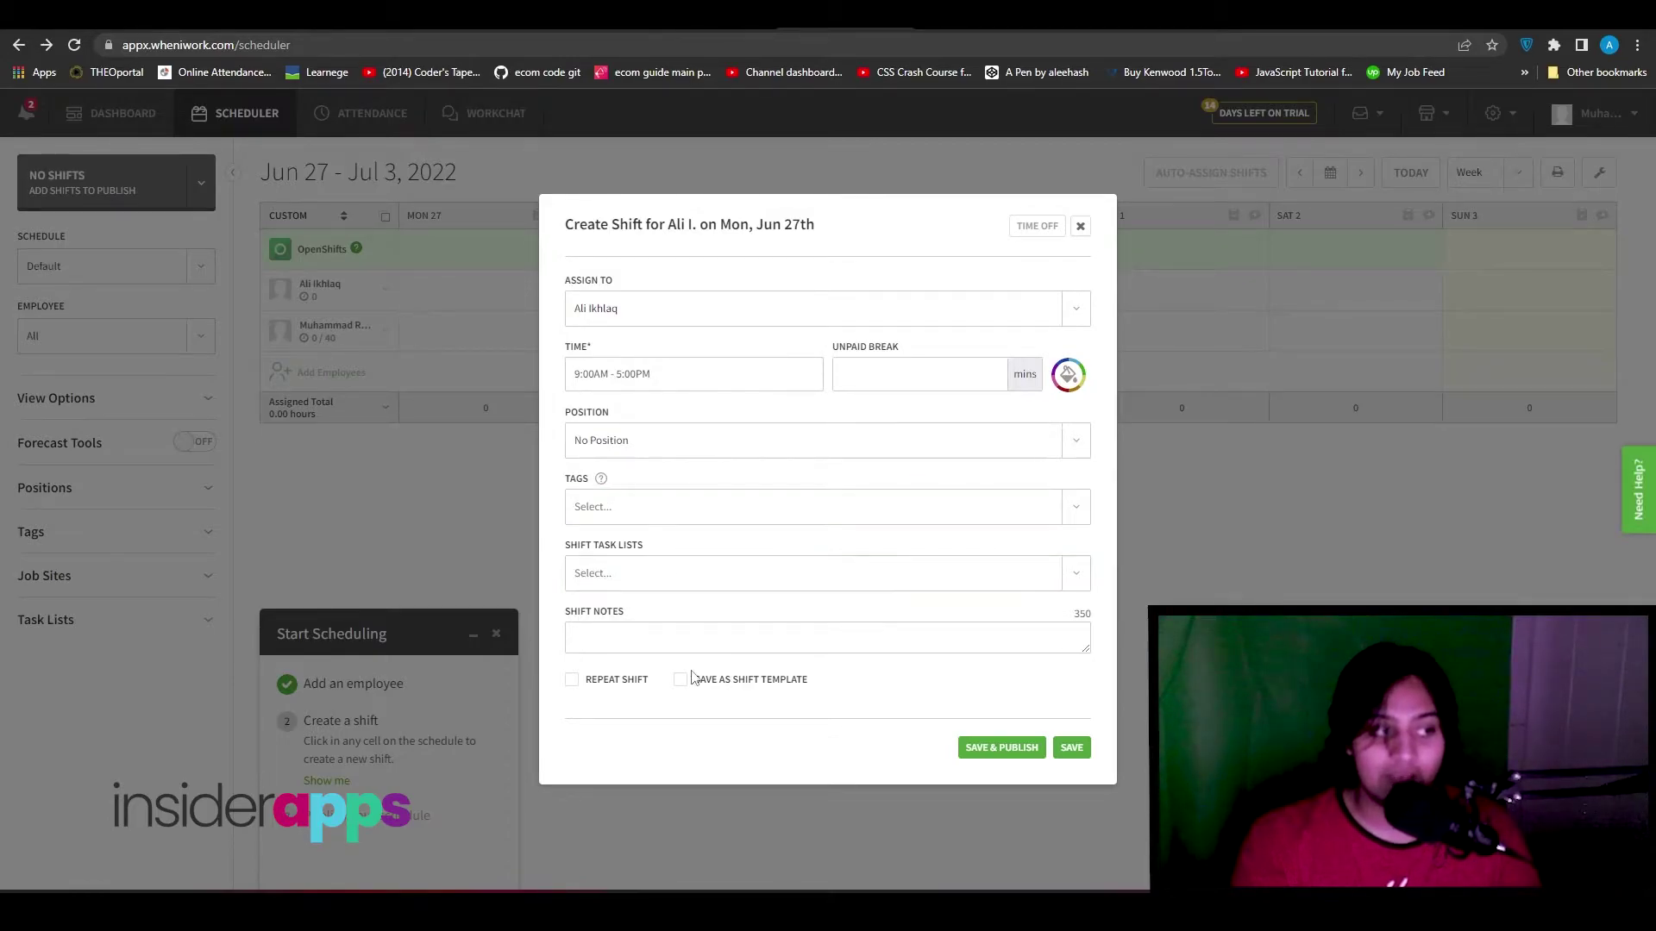
click(1081, 228)
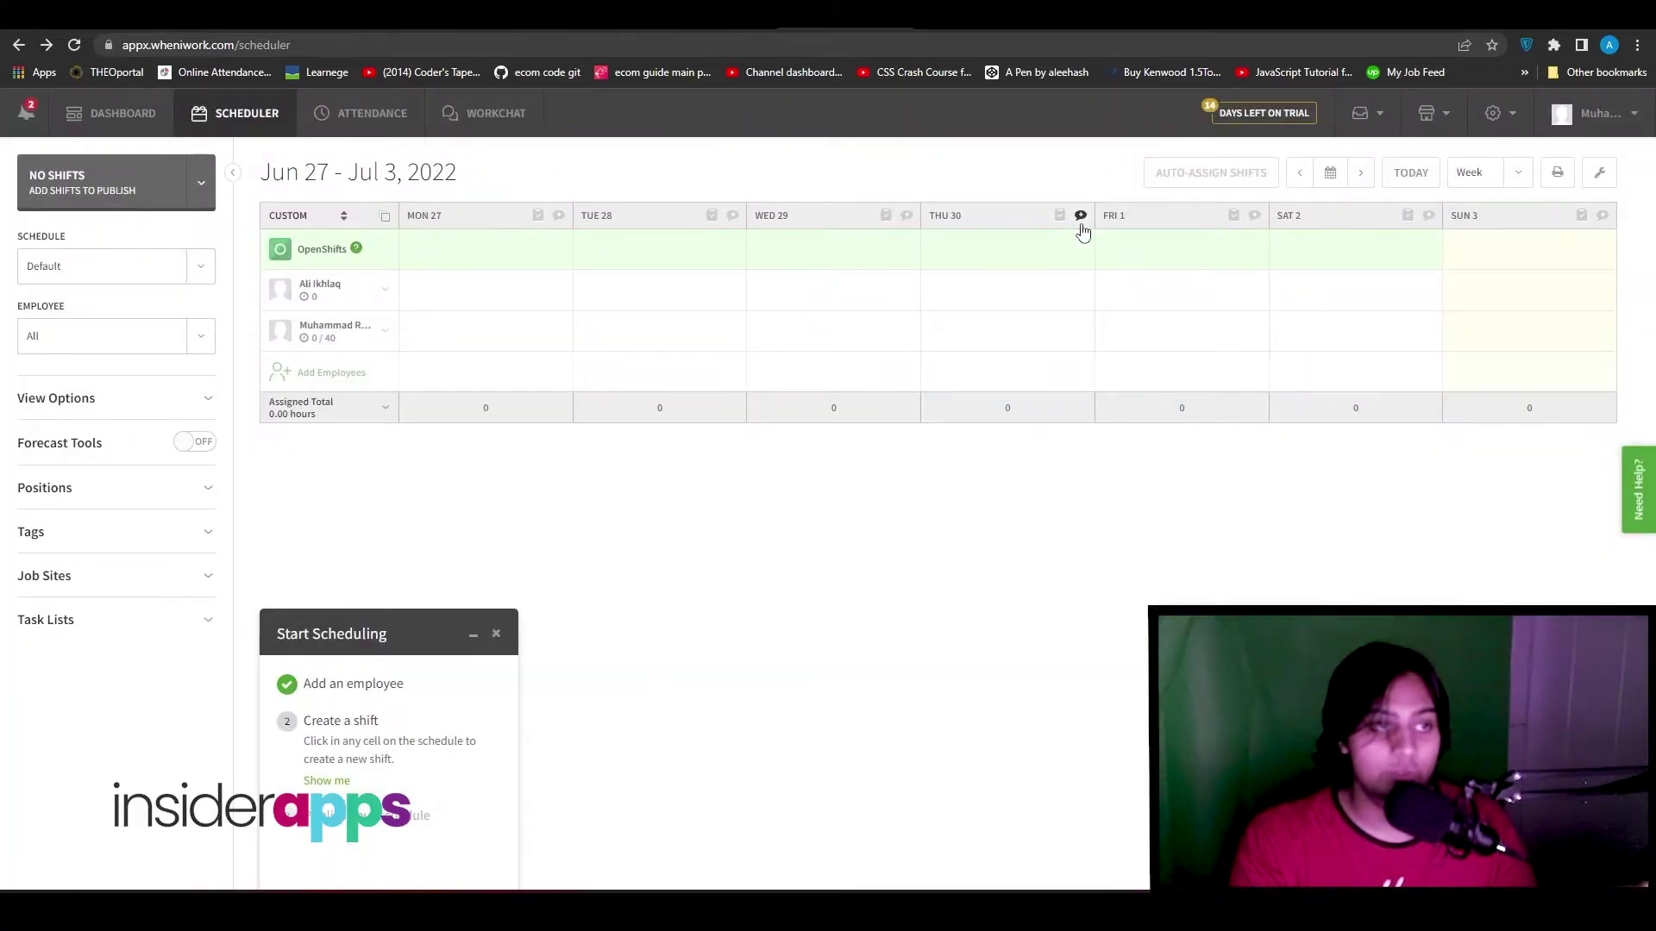
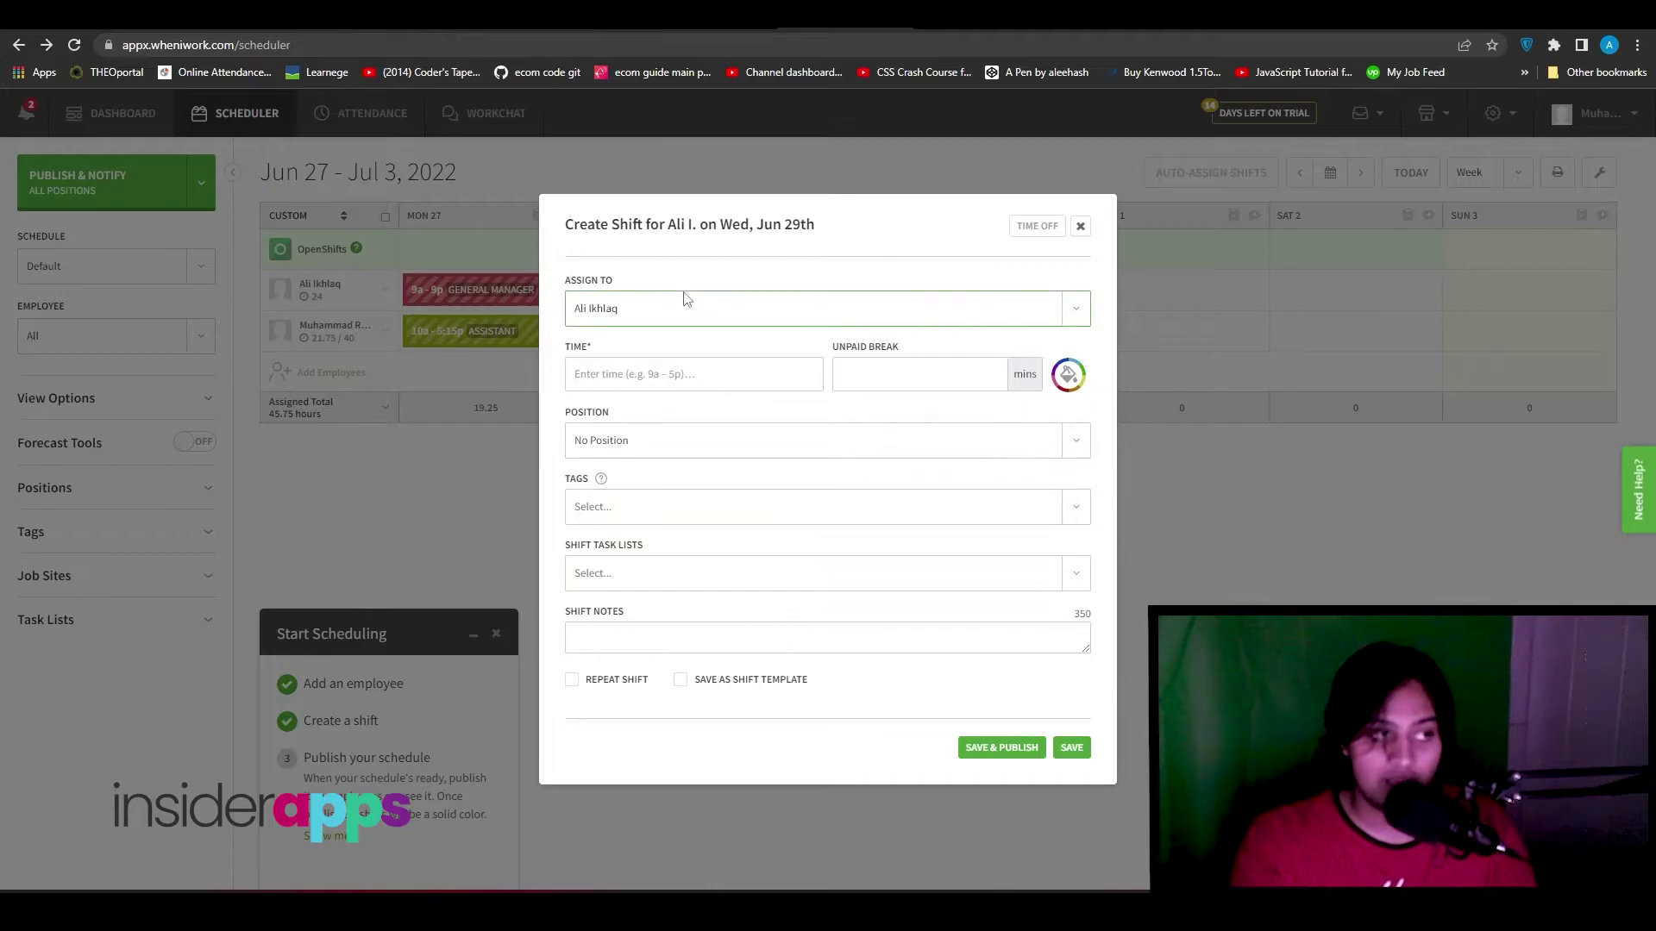
Step: Set the shift to 9:45PM–11:00PM with a 30-minute unpaid break and the Manager position
click(672, 372)
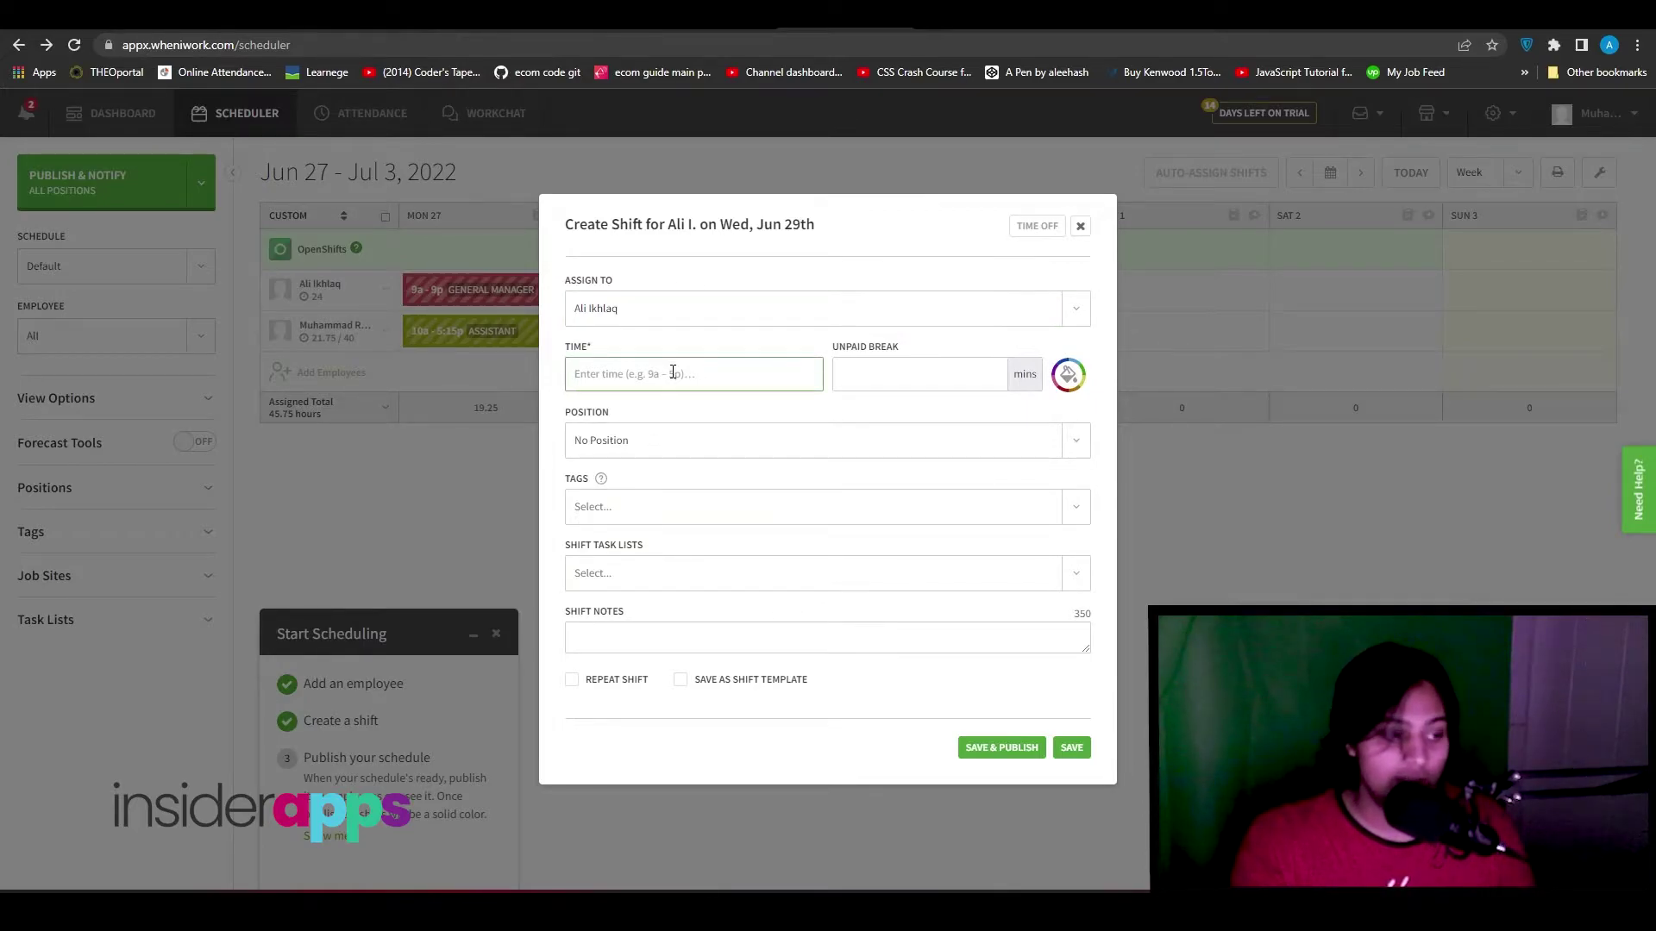
text(9)
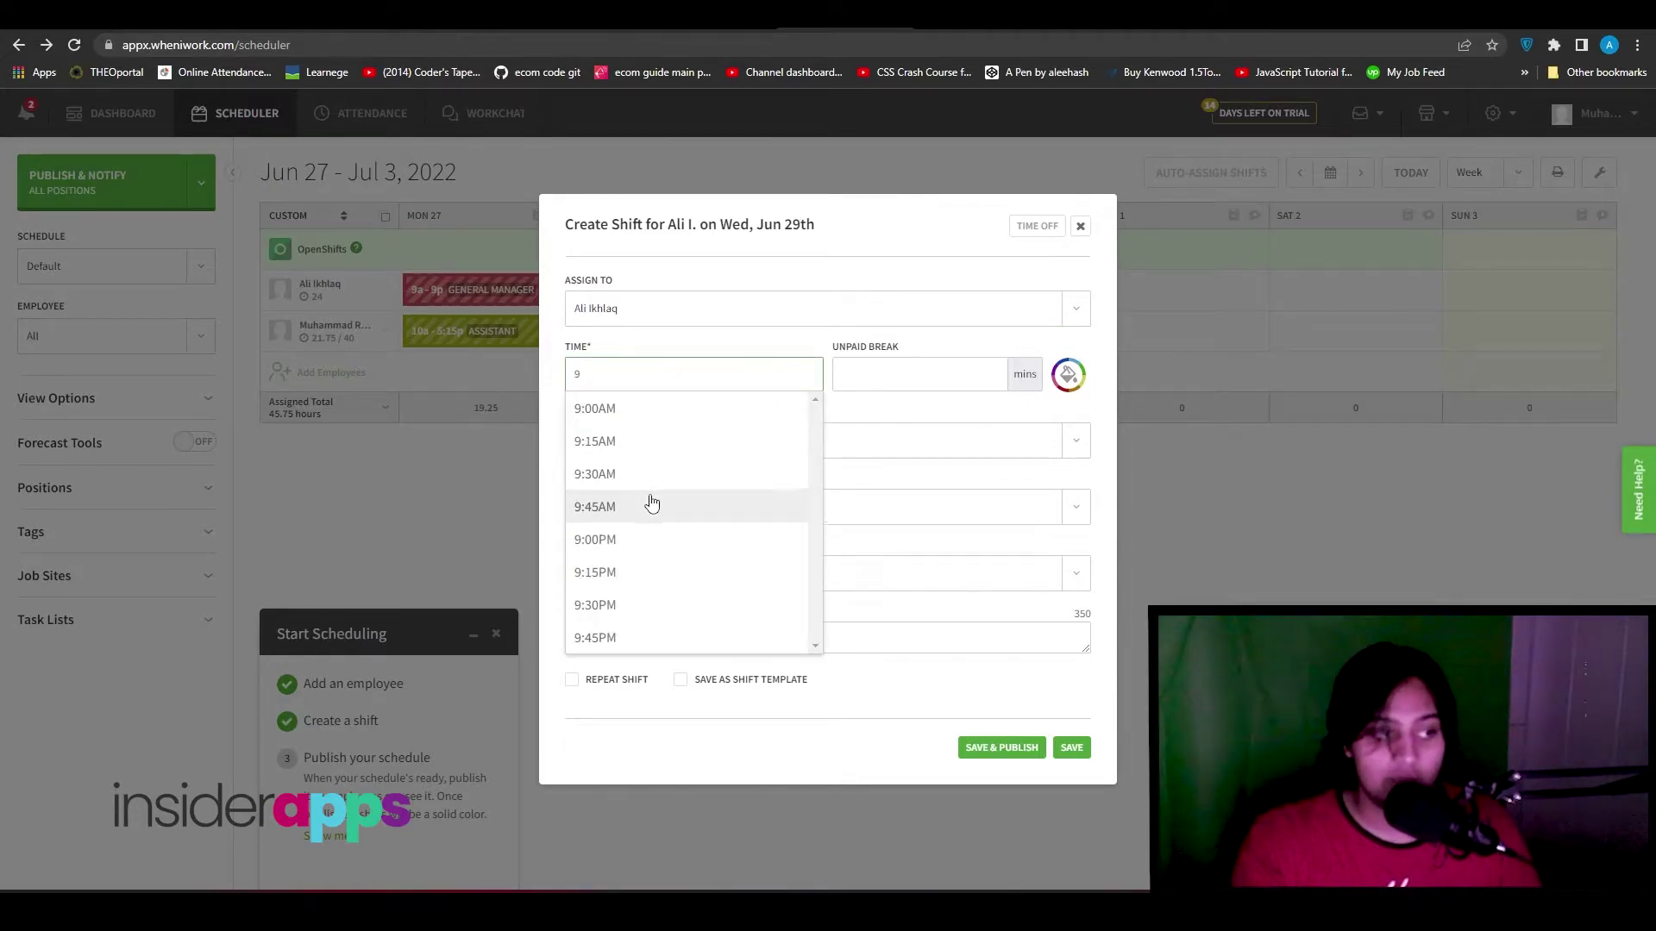
click(802, 640)
text(11)
key(Return)
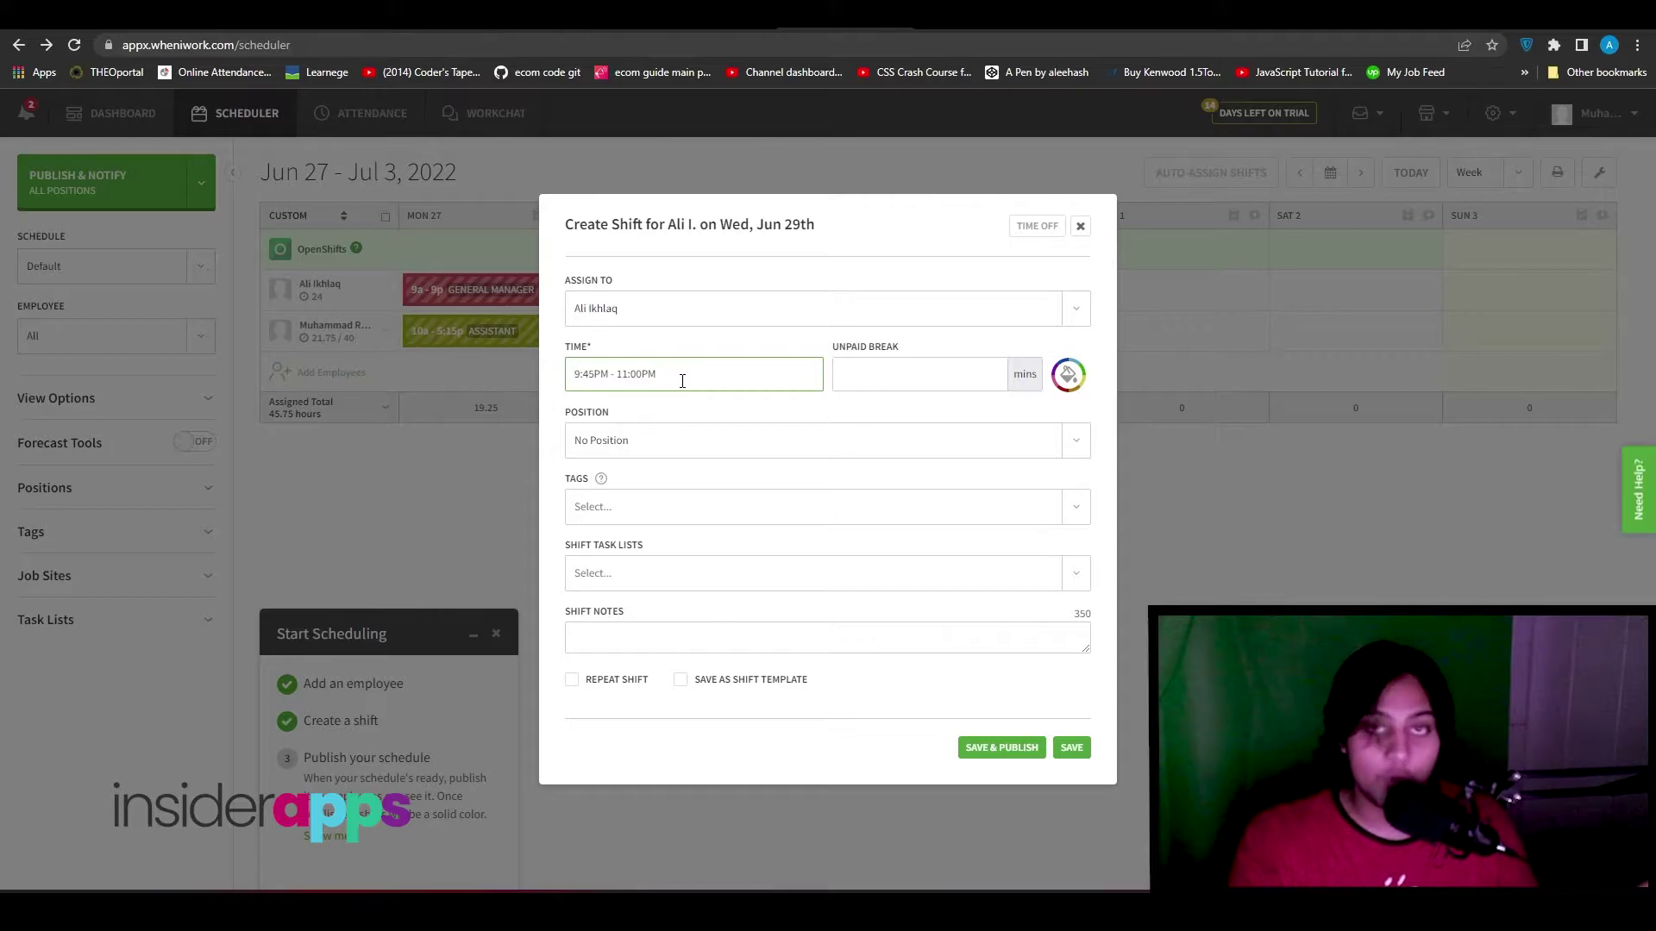
click(929, 375)
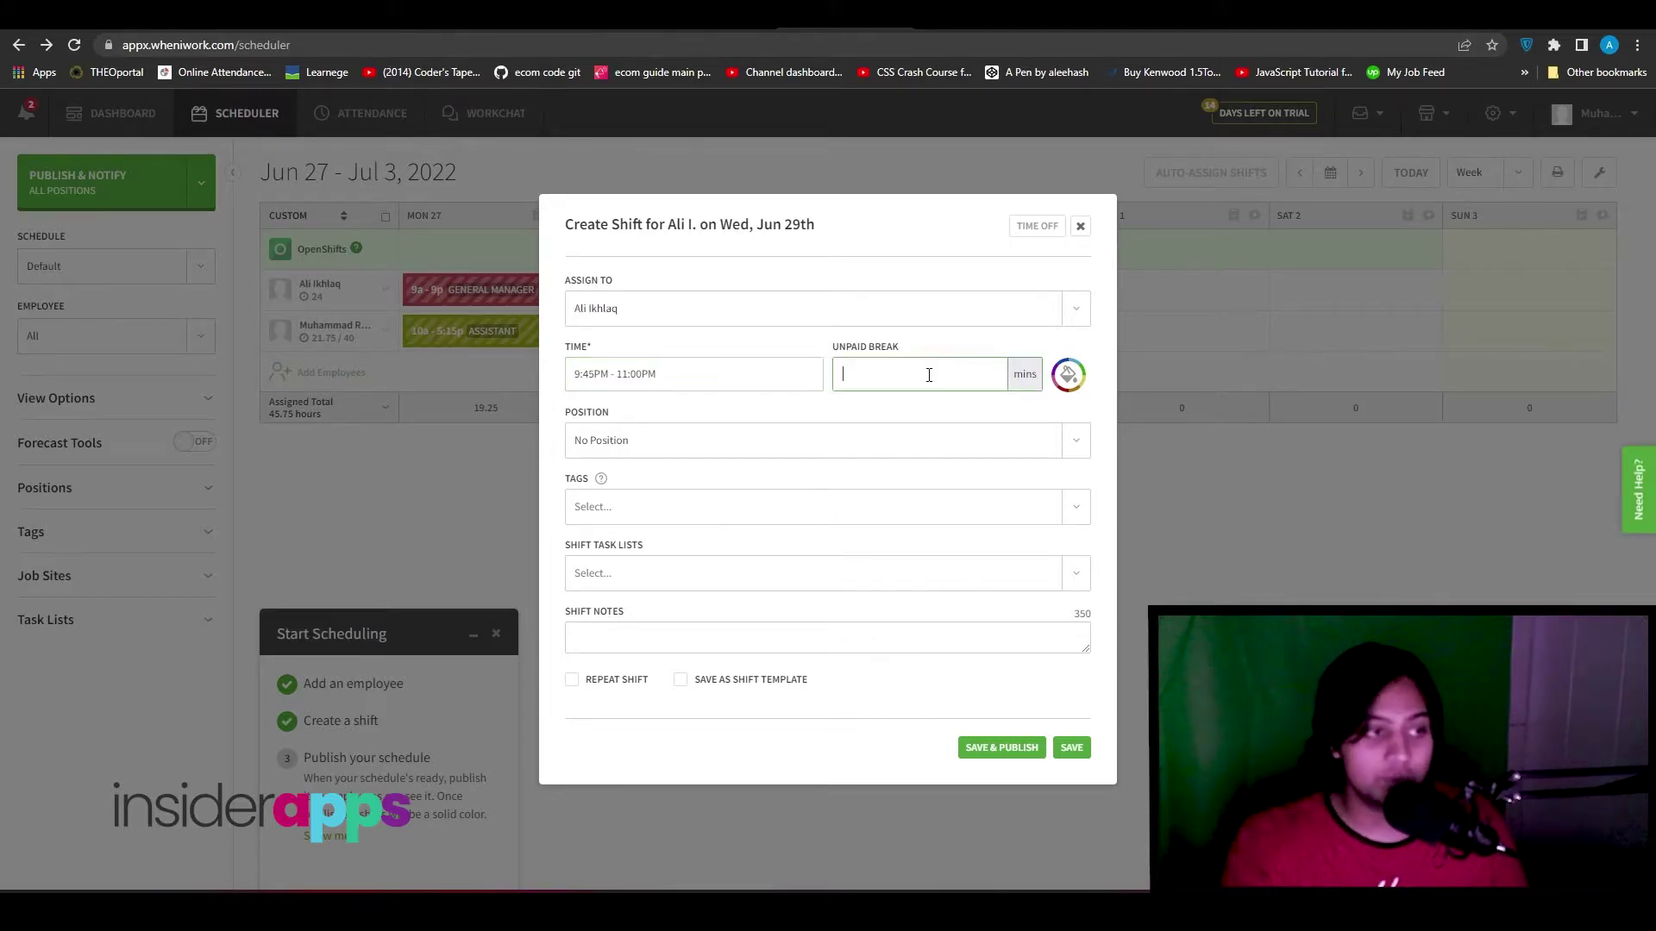
text(30)
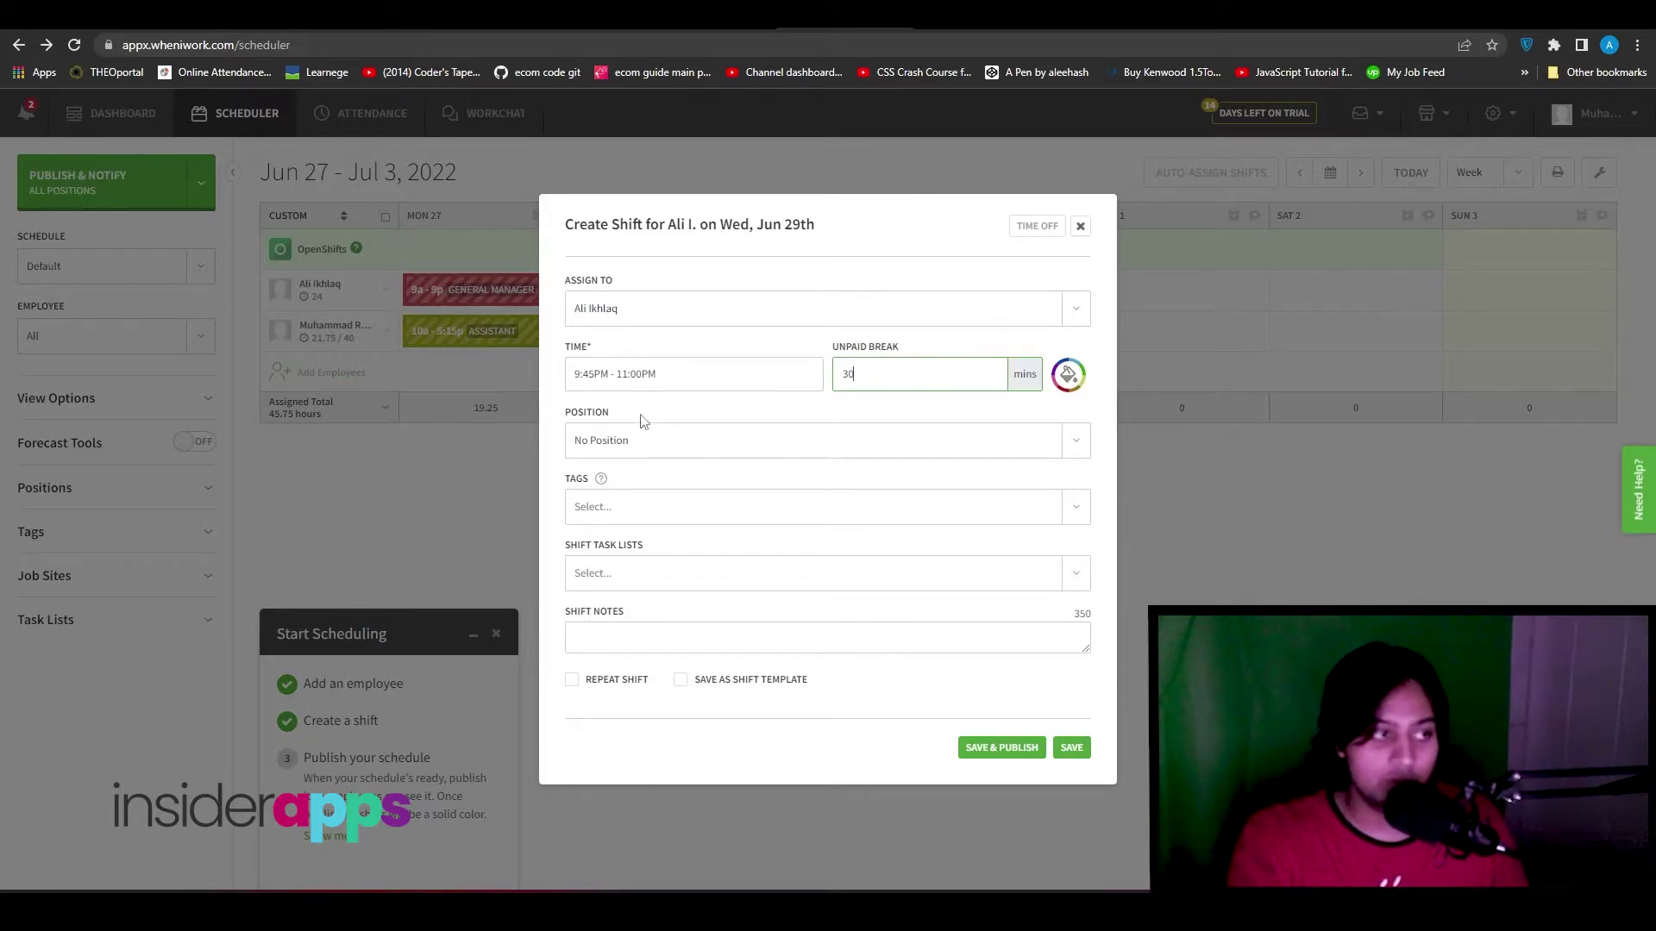
click(661, 449)
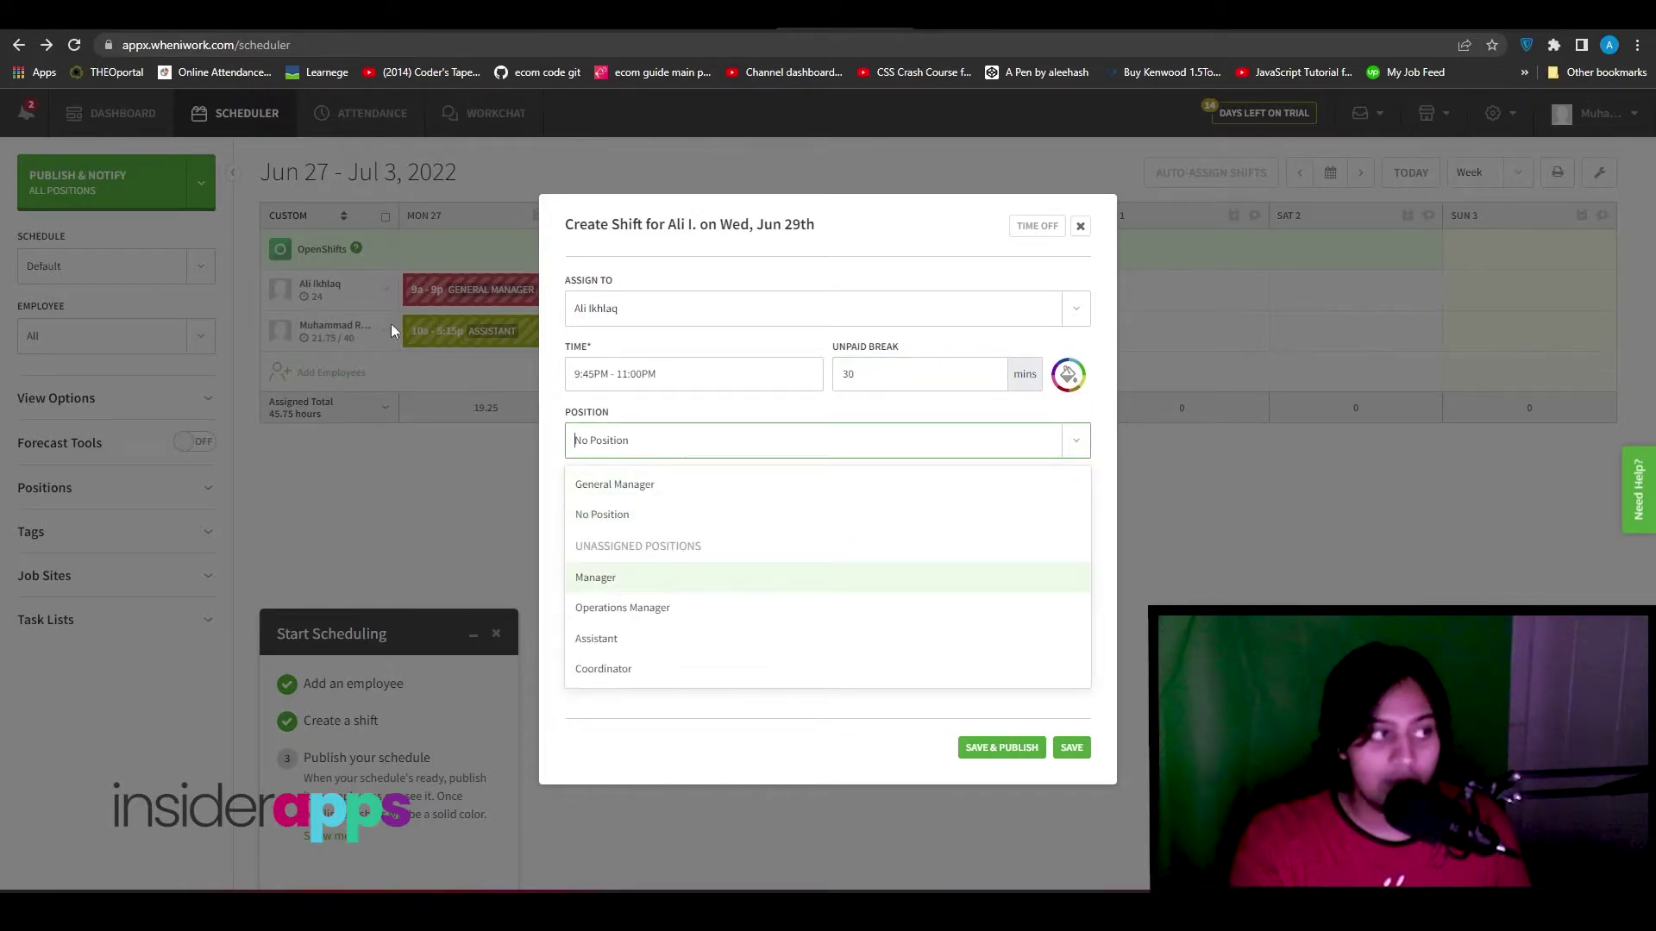
click(632, 580)
Step: Leave the shift without tags and start creating a new shift task list
click(648, 506)
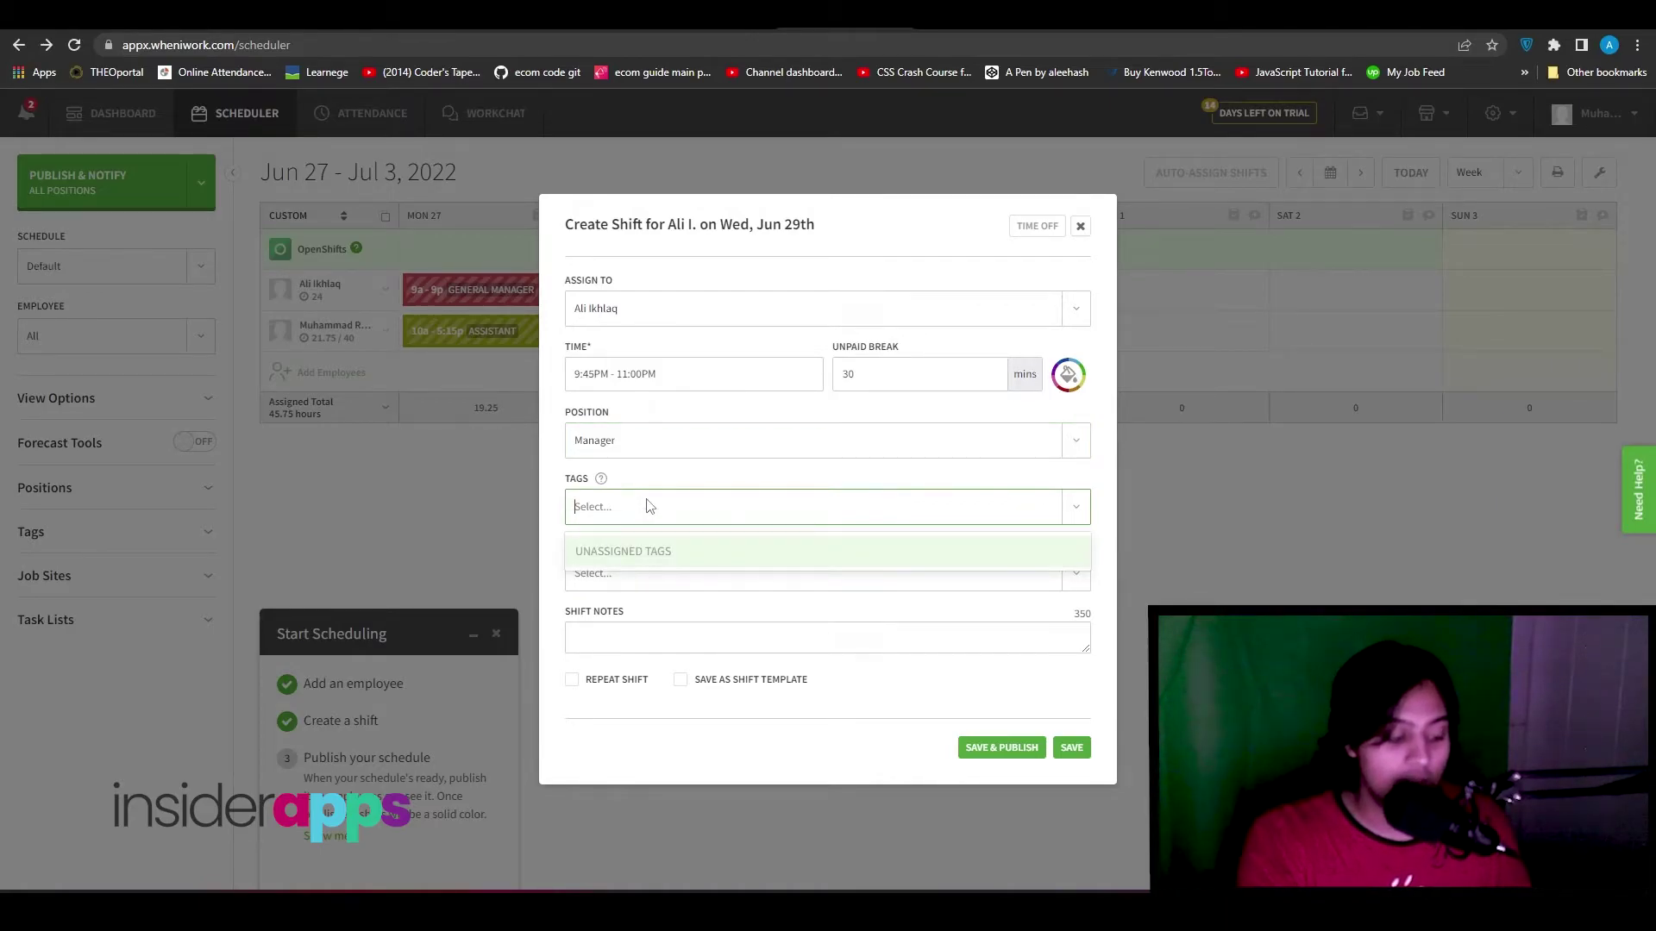
text(something)
click(730, 480)
click(684, 576)
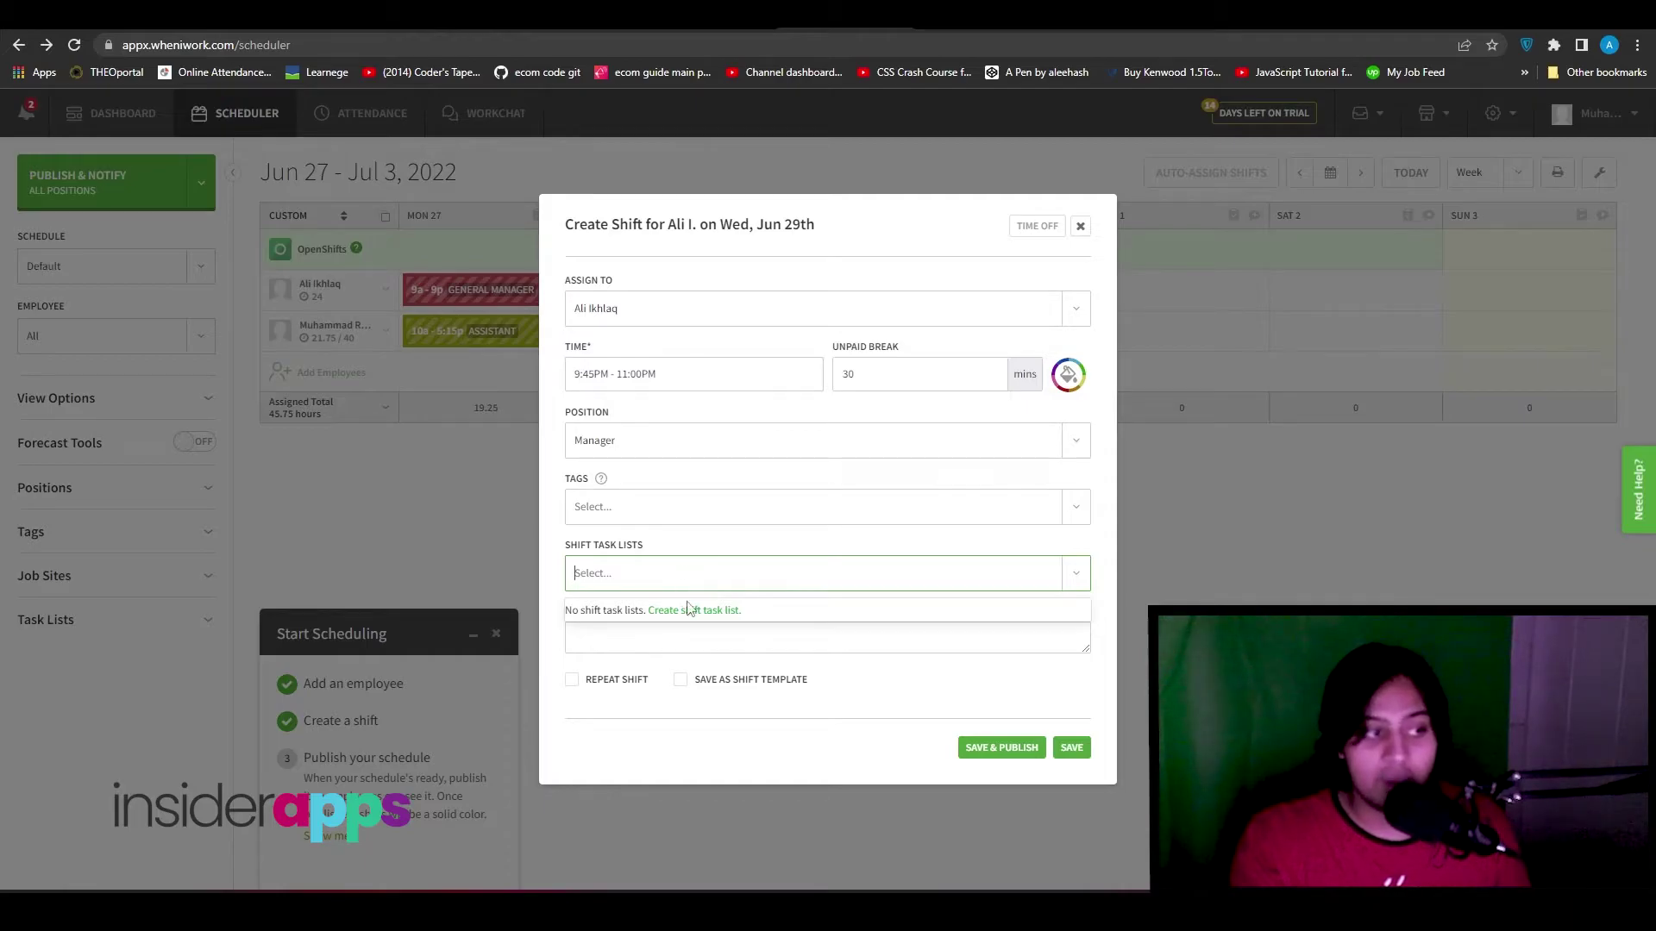
click(694, 611)
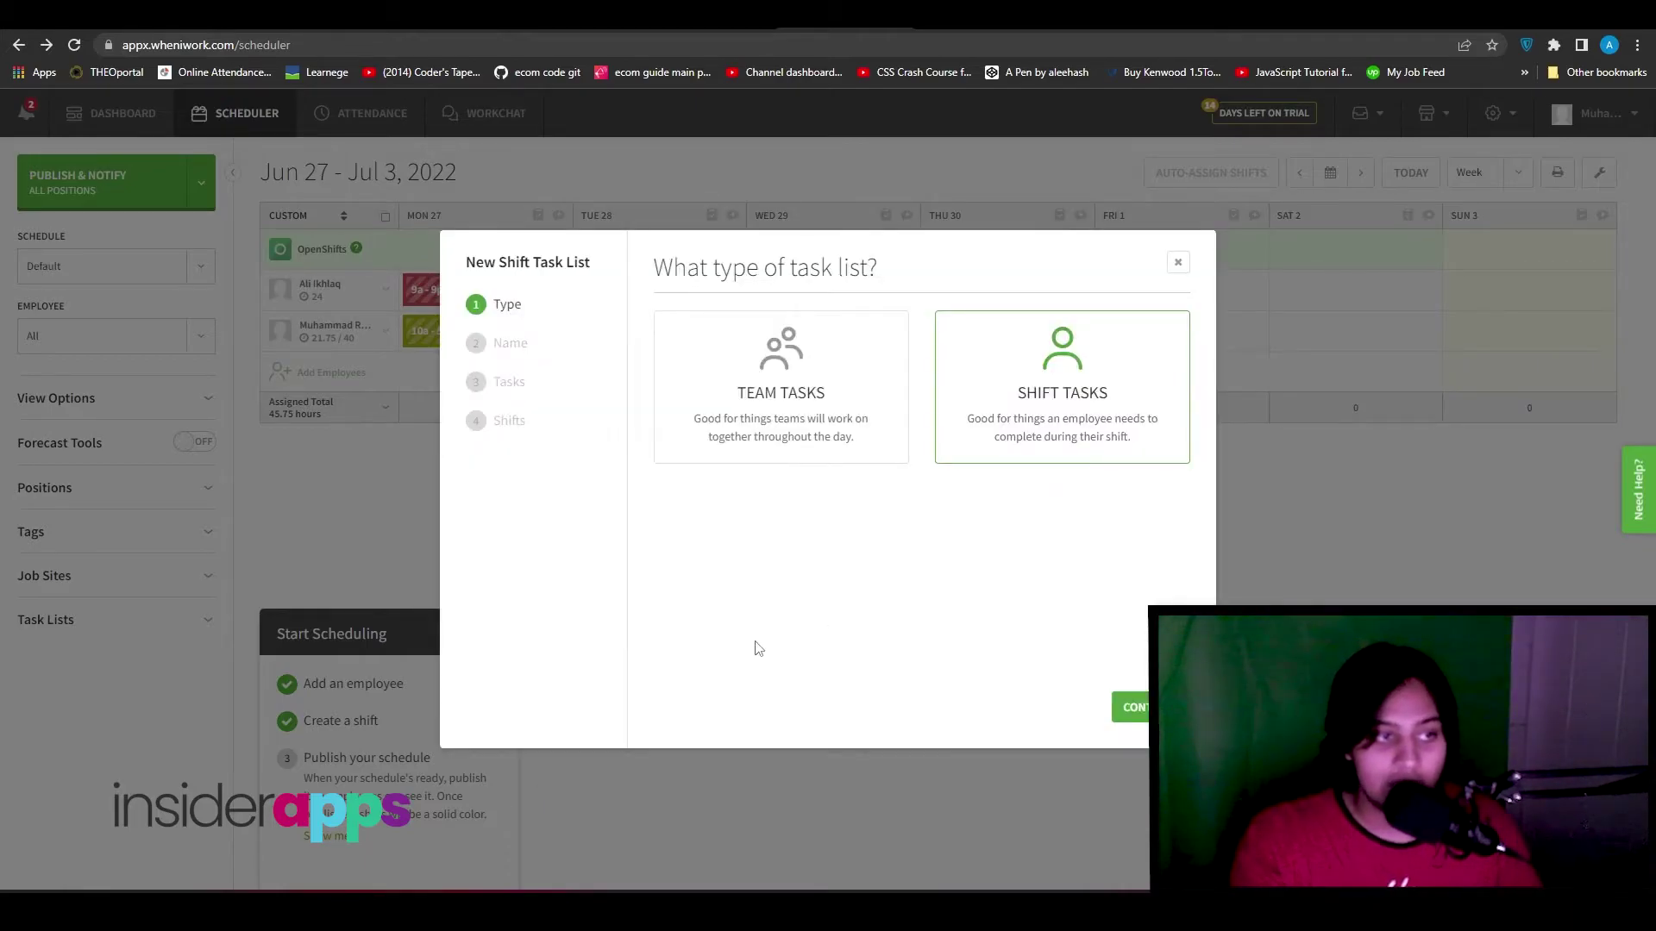
Step: Create a Shift Tasks list named for getting files from a colleague
click(1061, 386)
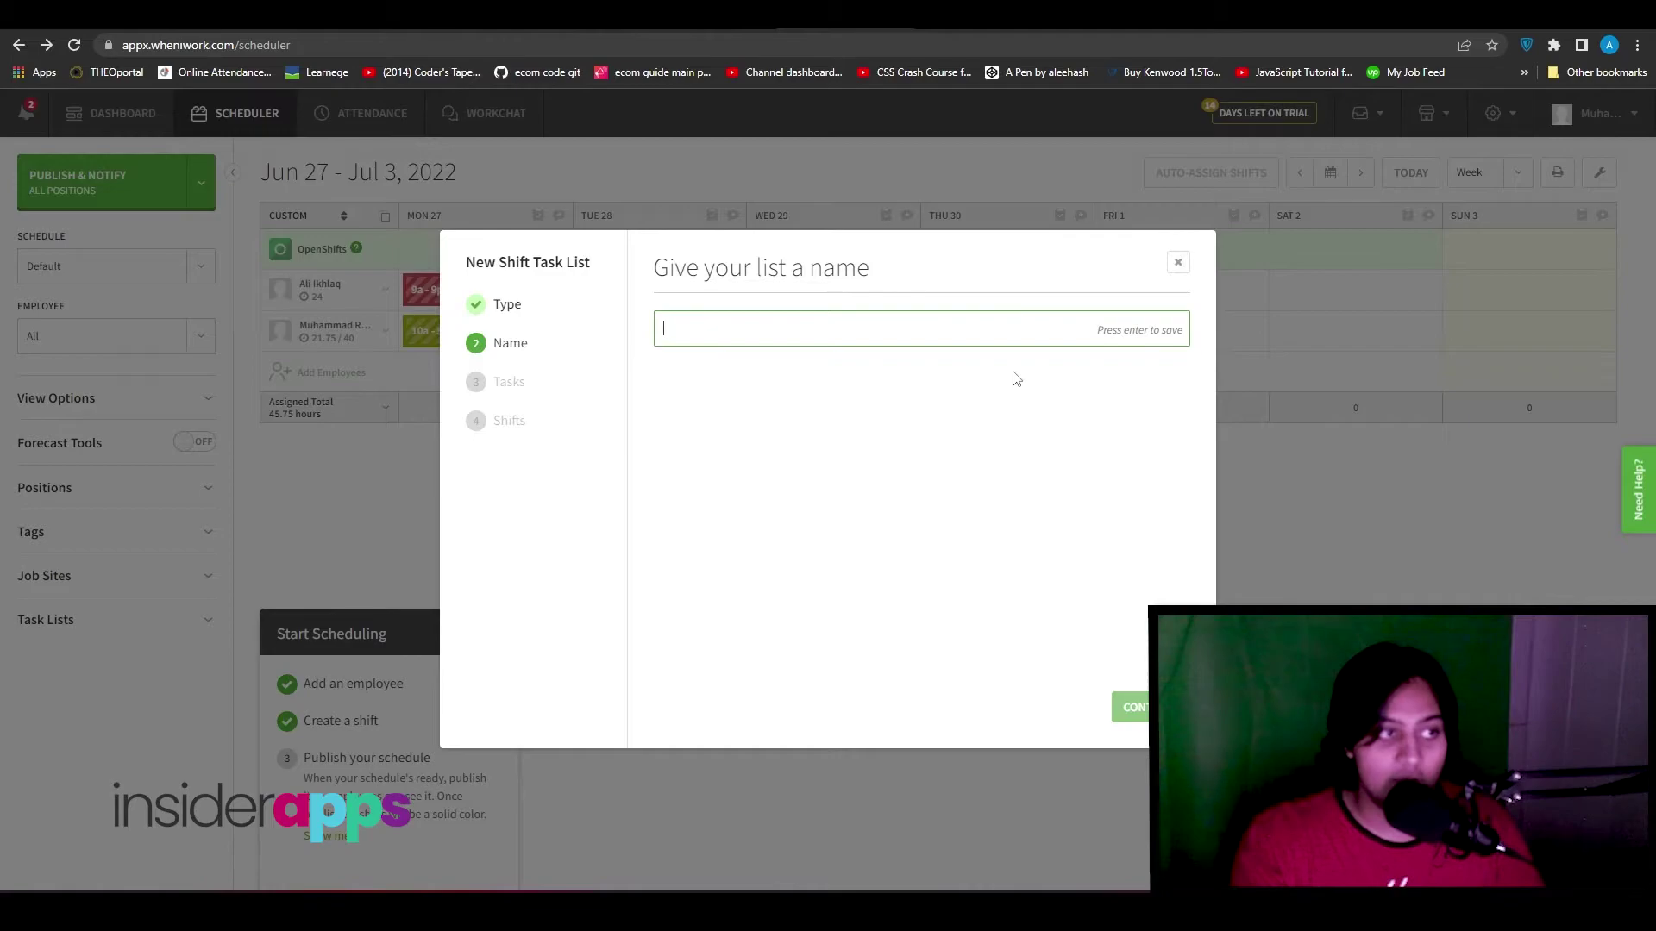
text(get files from David)
key(Return)
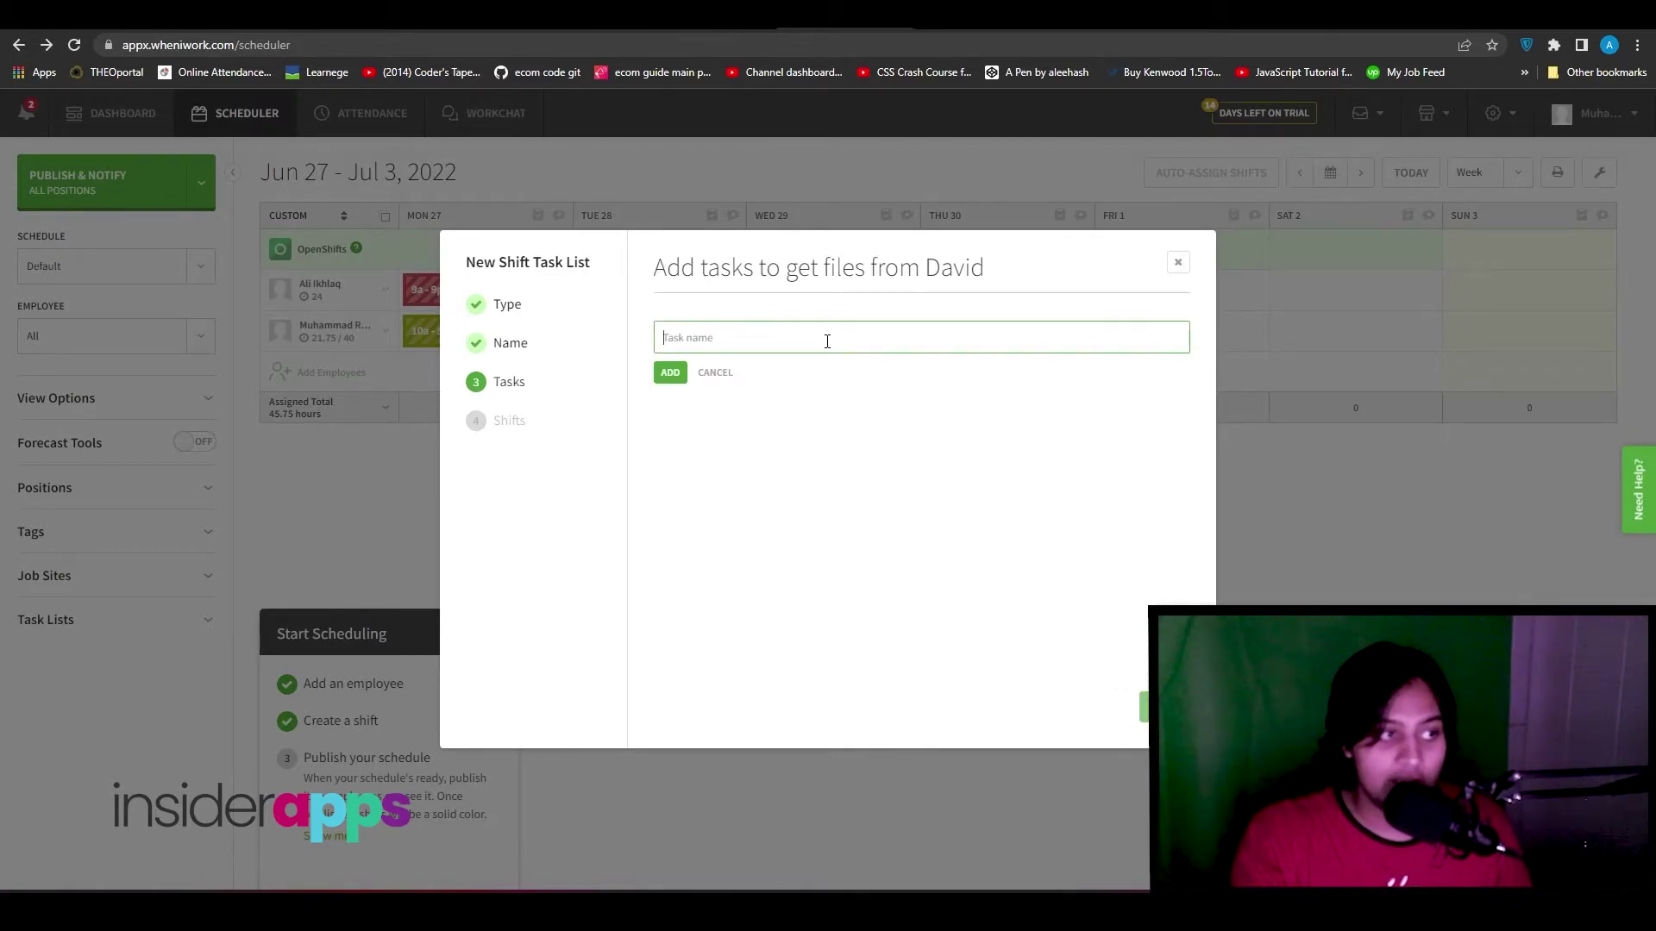
Step: Add one task to visit the colleague, submit the report and get files, then finish the list
text(First go to dA)
key(BackSpace)
key(BackSpace)
text(David and then submit report and get files)
click(686, 378)
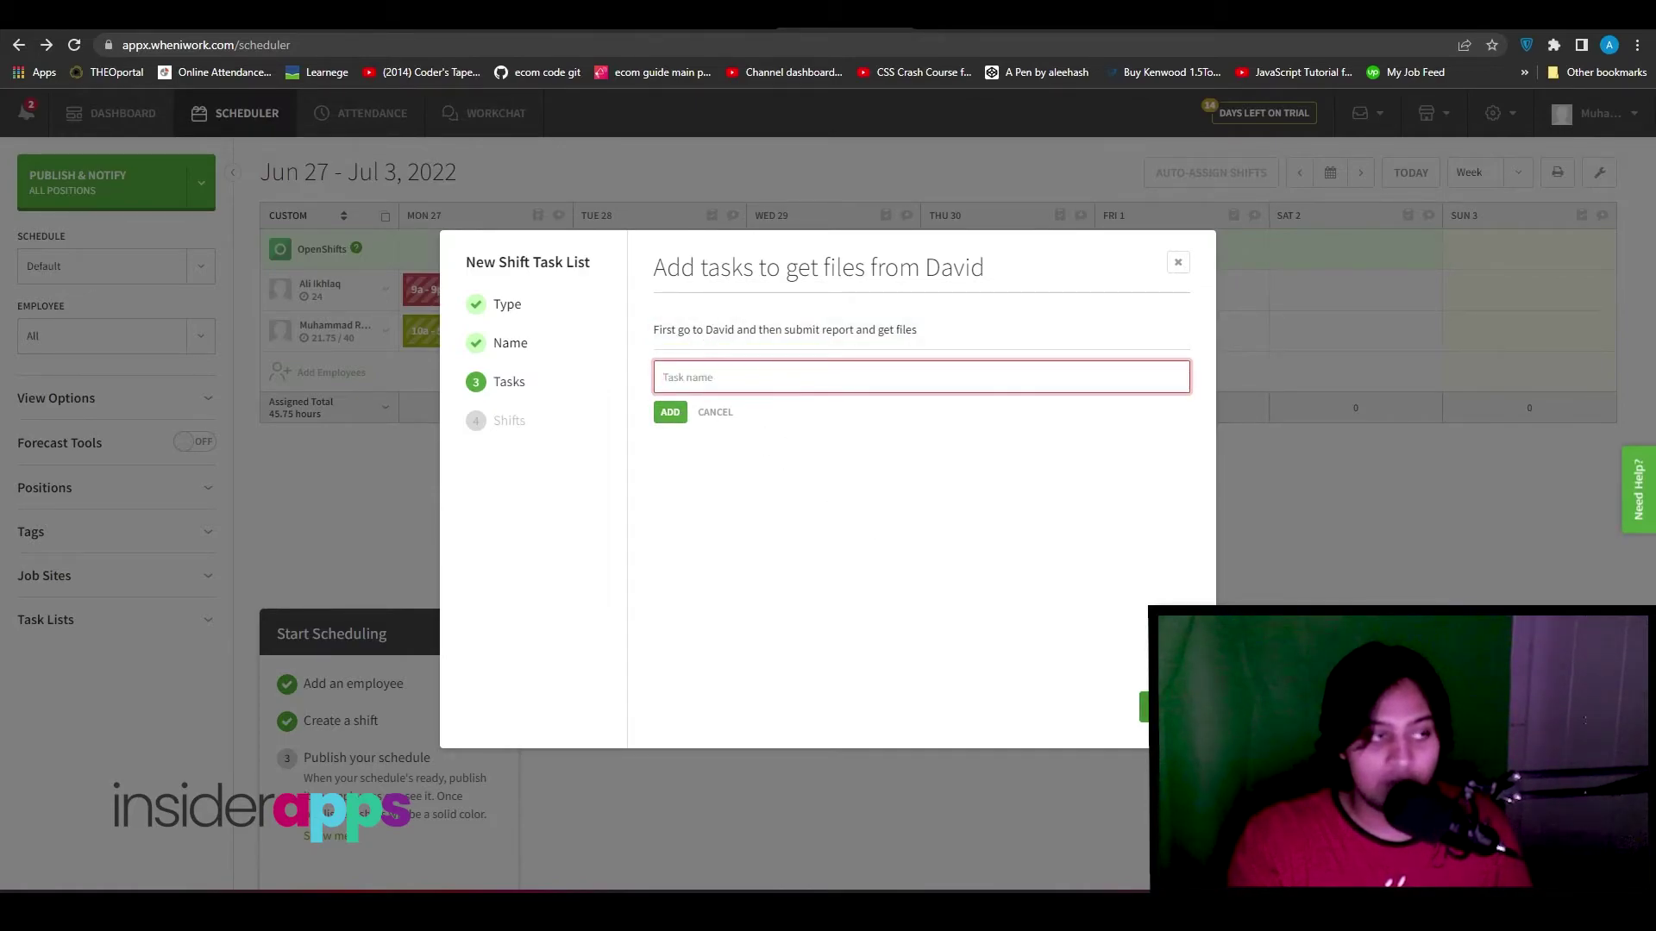
key(Return)
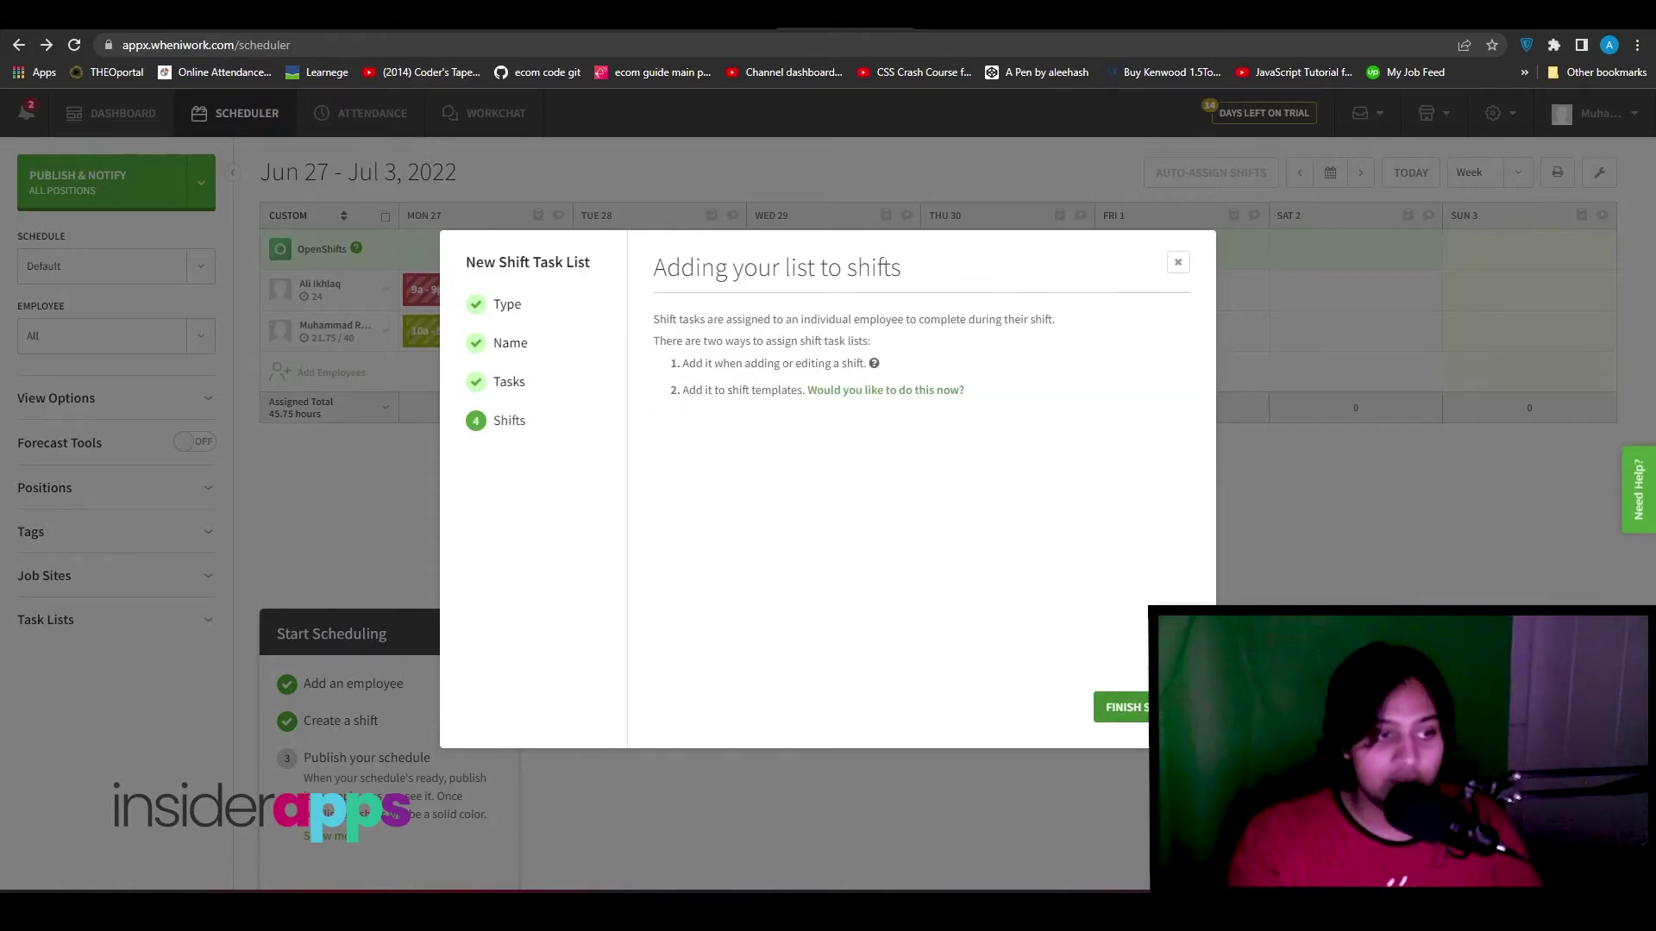
click(1121, 707)
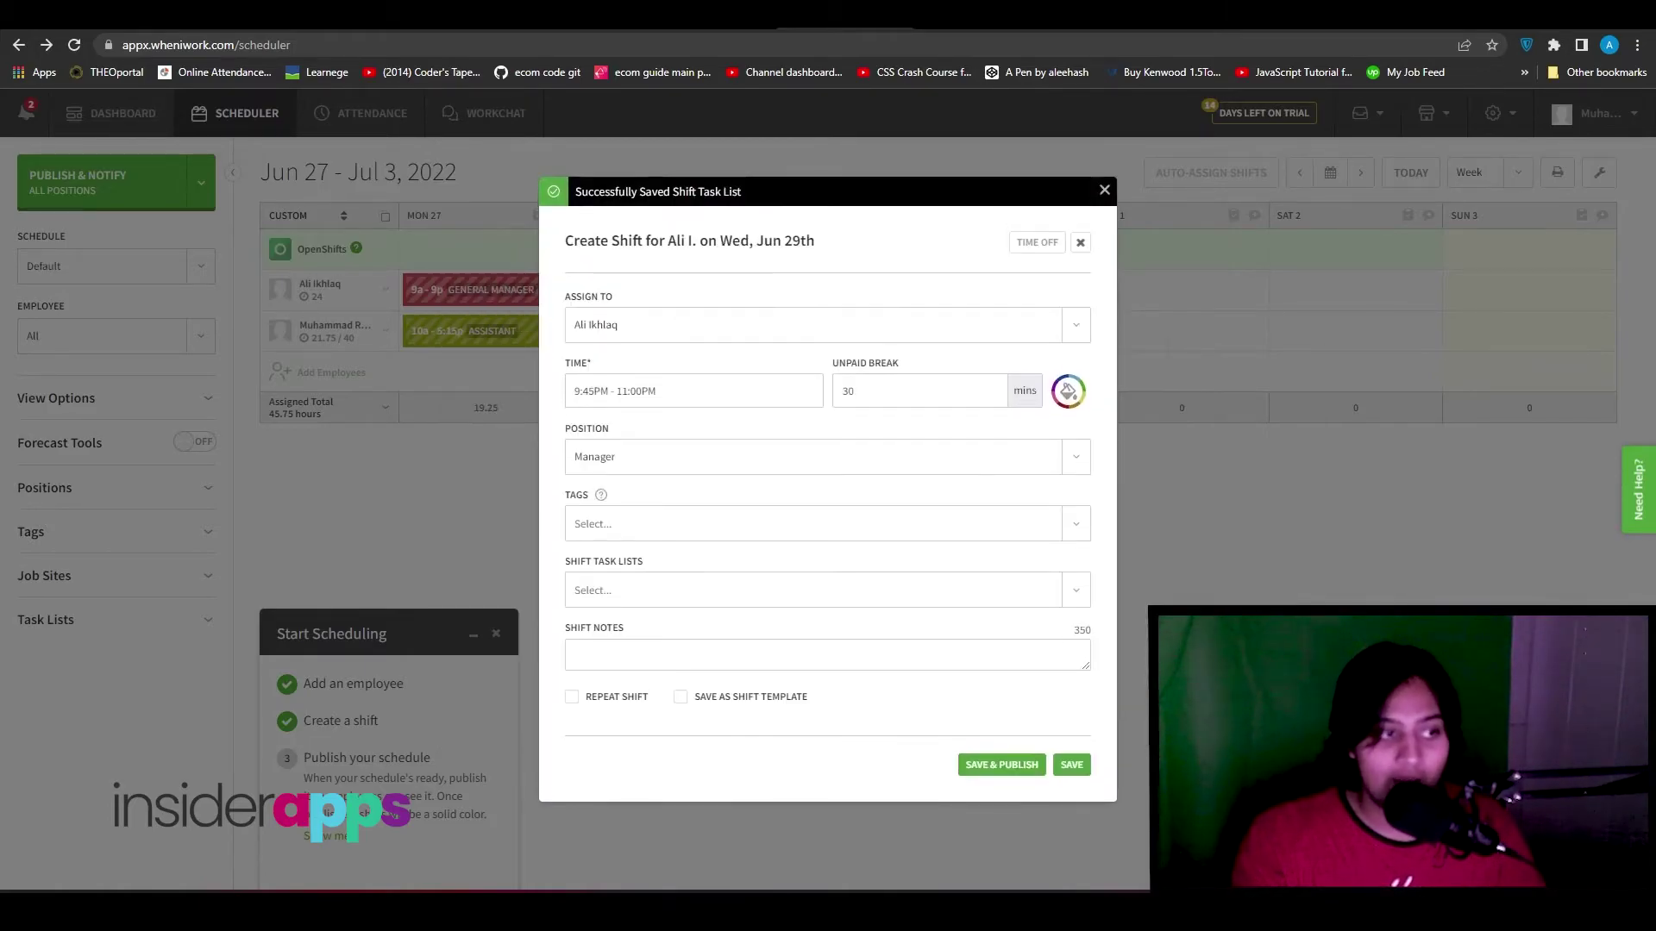
Step: Attach the new file-collection task list to the Wednesday 9:45p–11p Manager shift and publish it
click(1042, 591)
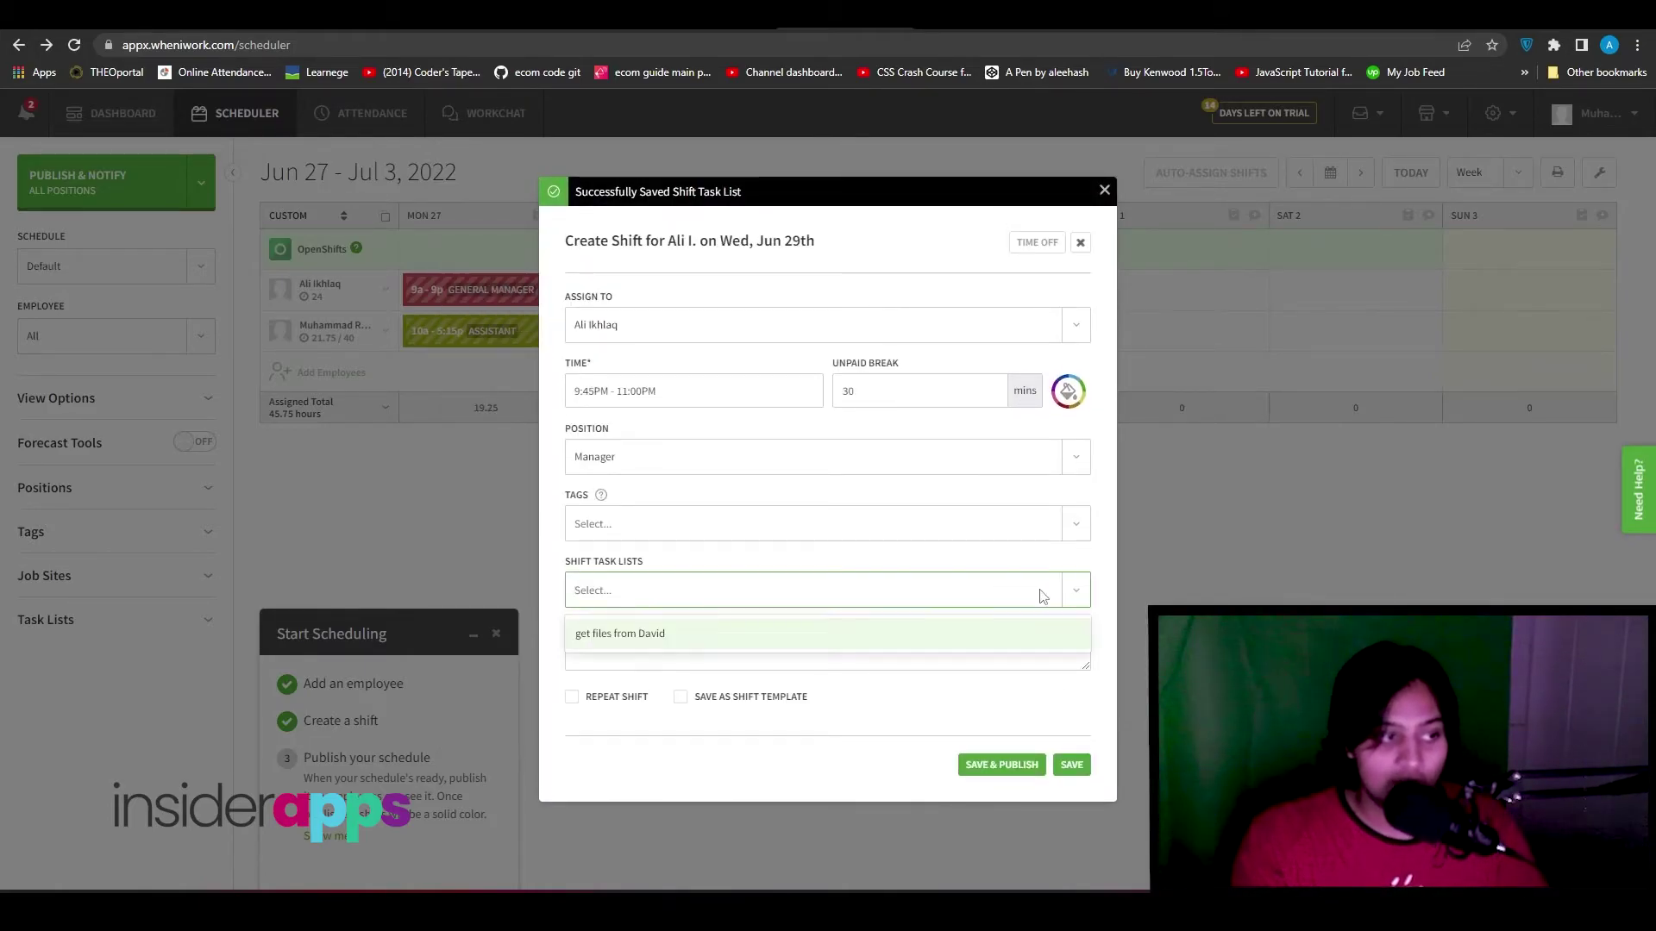
click(655, 621)
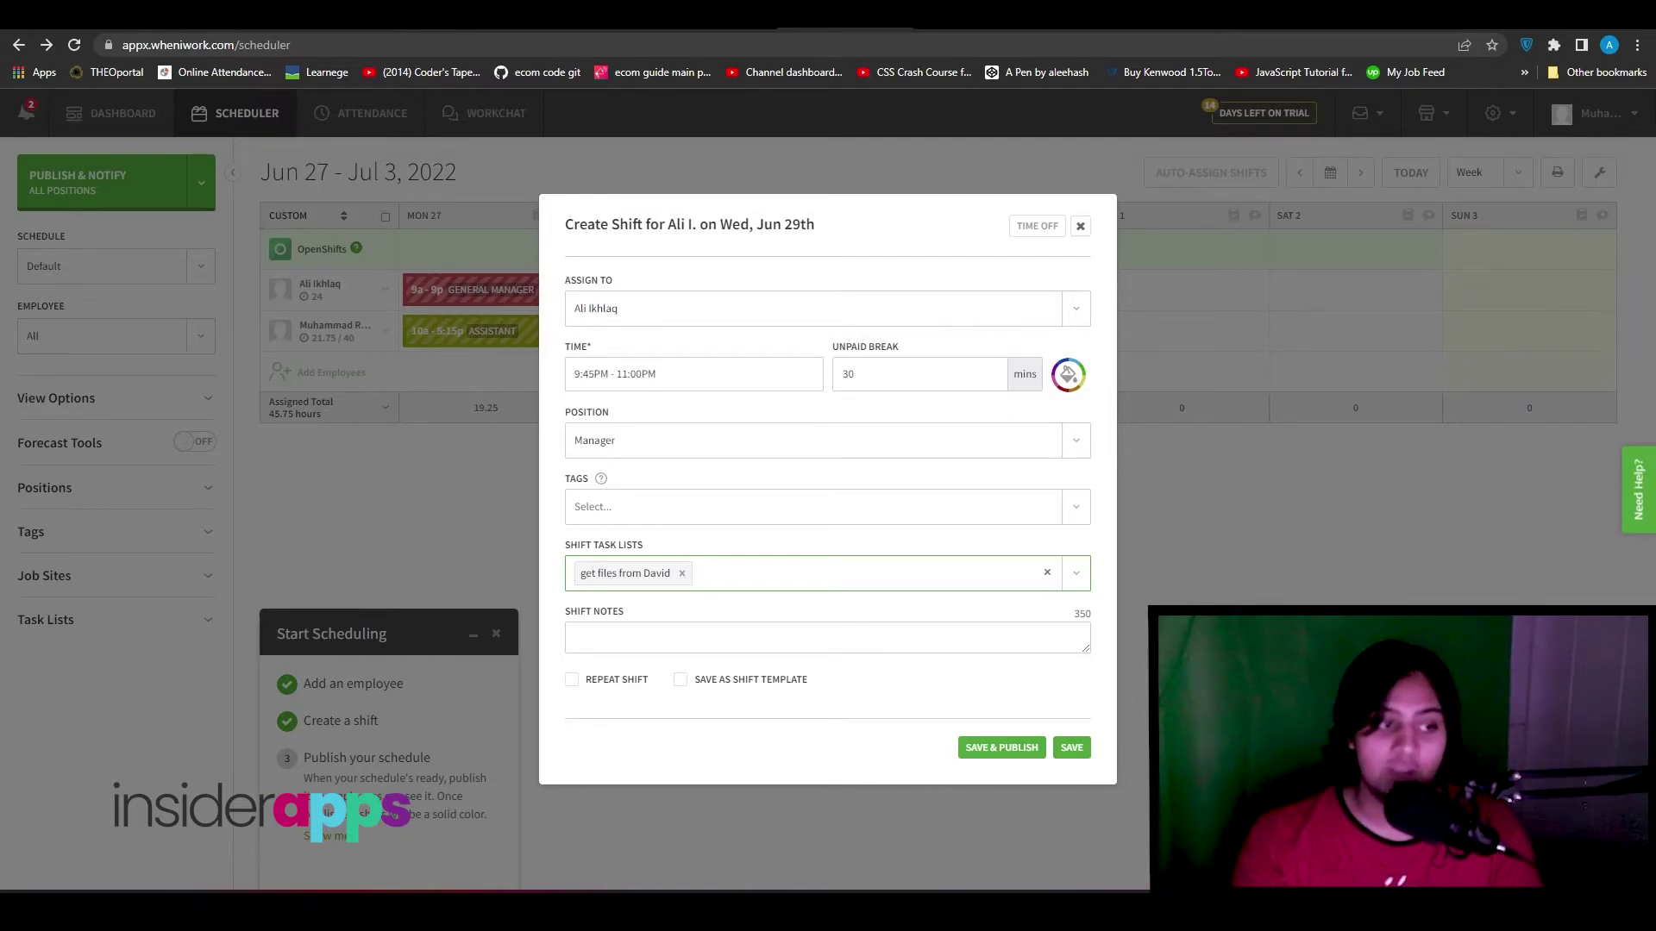
click(992, 746)
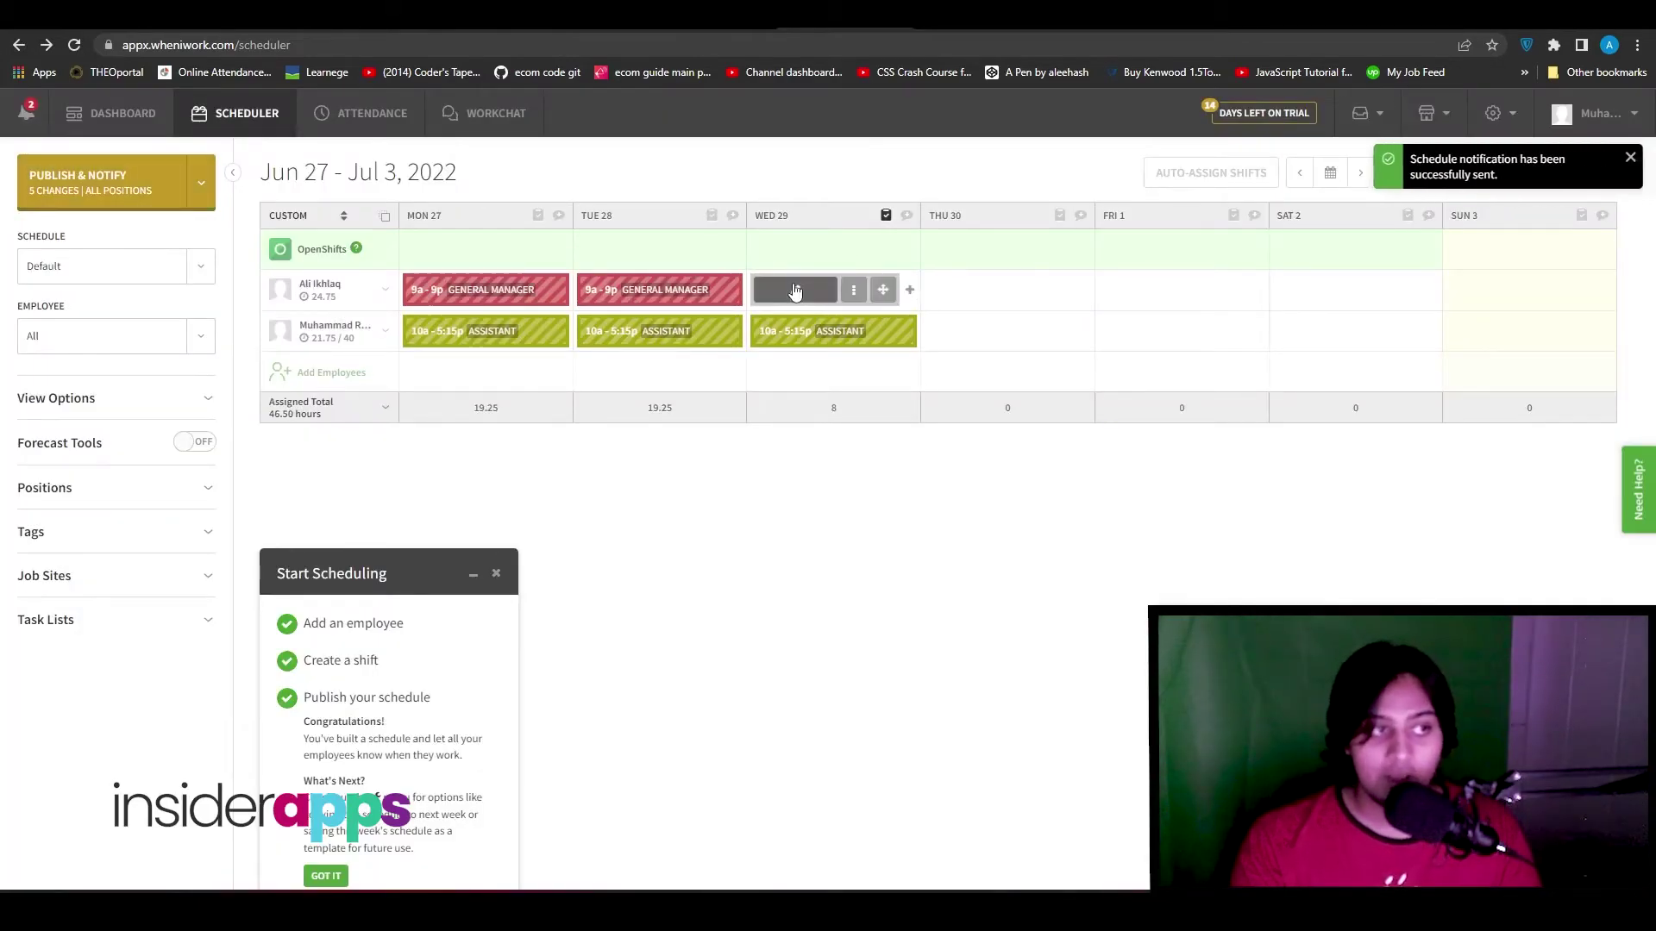
Step: Add 9a–9p General Manager shifts on Thursday, Friday and Saturday for the first employee
click(1001, 303)
click(682, 498)
click(1144, 285)
click(732, 492)
click(1290, 299)
click(715, 493)
Step: Add 10a–5:15p Assistant shifts on Thursday, Friday and Saturday for the second employee
click(948, 331)
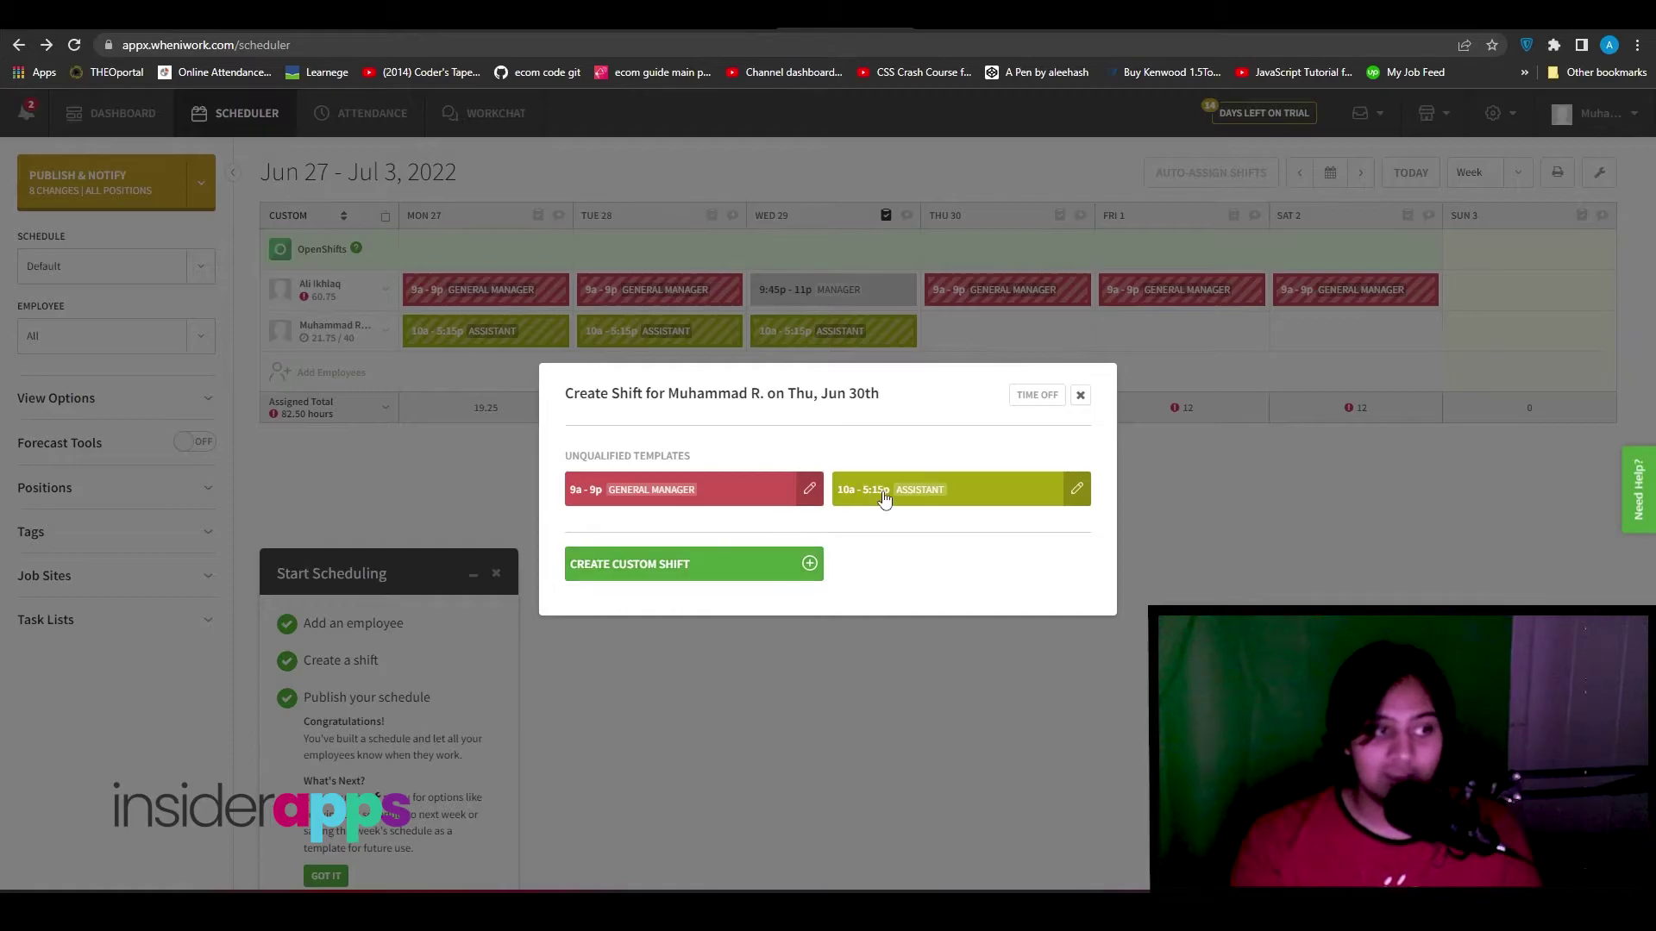
click(1197, 371)
click(927, 489)
click(1273, 376)
click(933, 489)
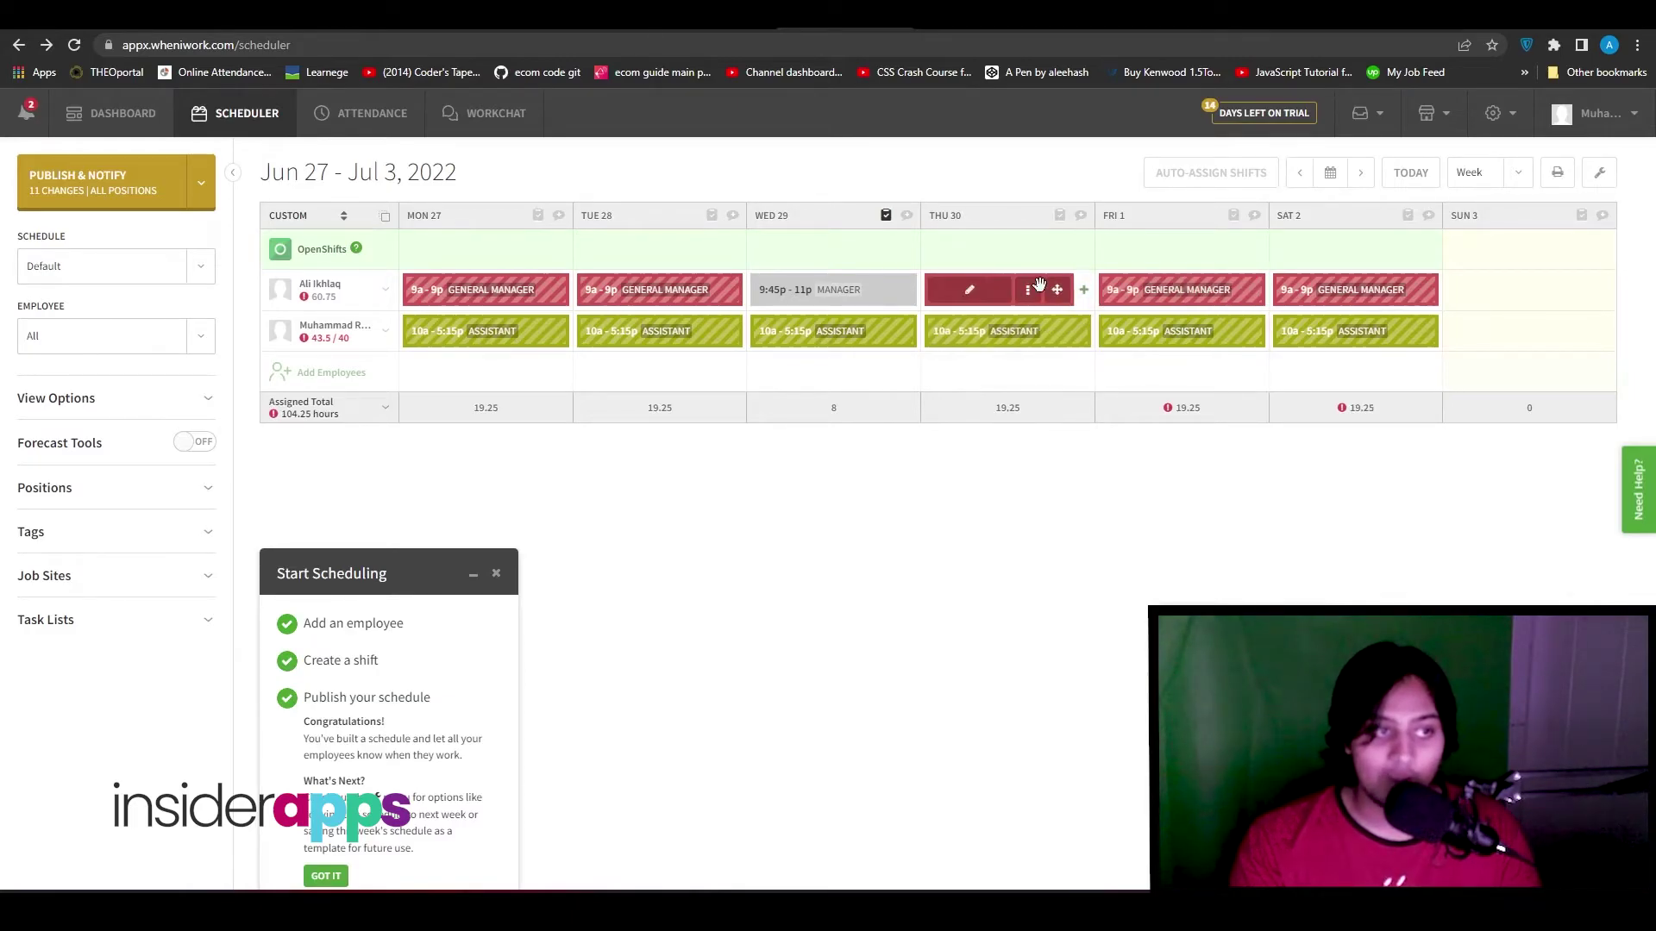
Step: Reopen the second employee's Thursday shift, leave its task list unset, and save it
click(970, 333)
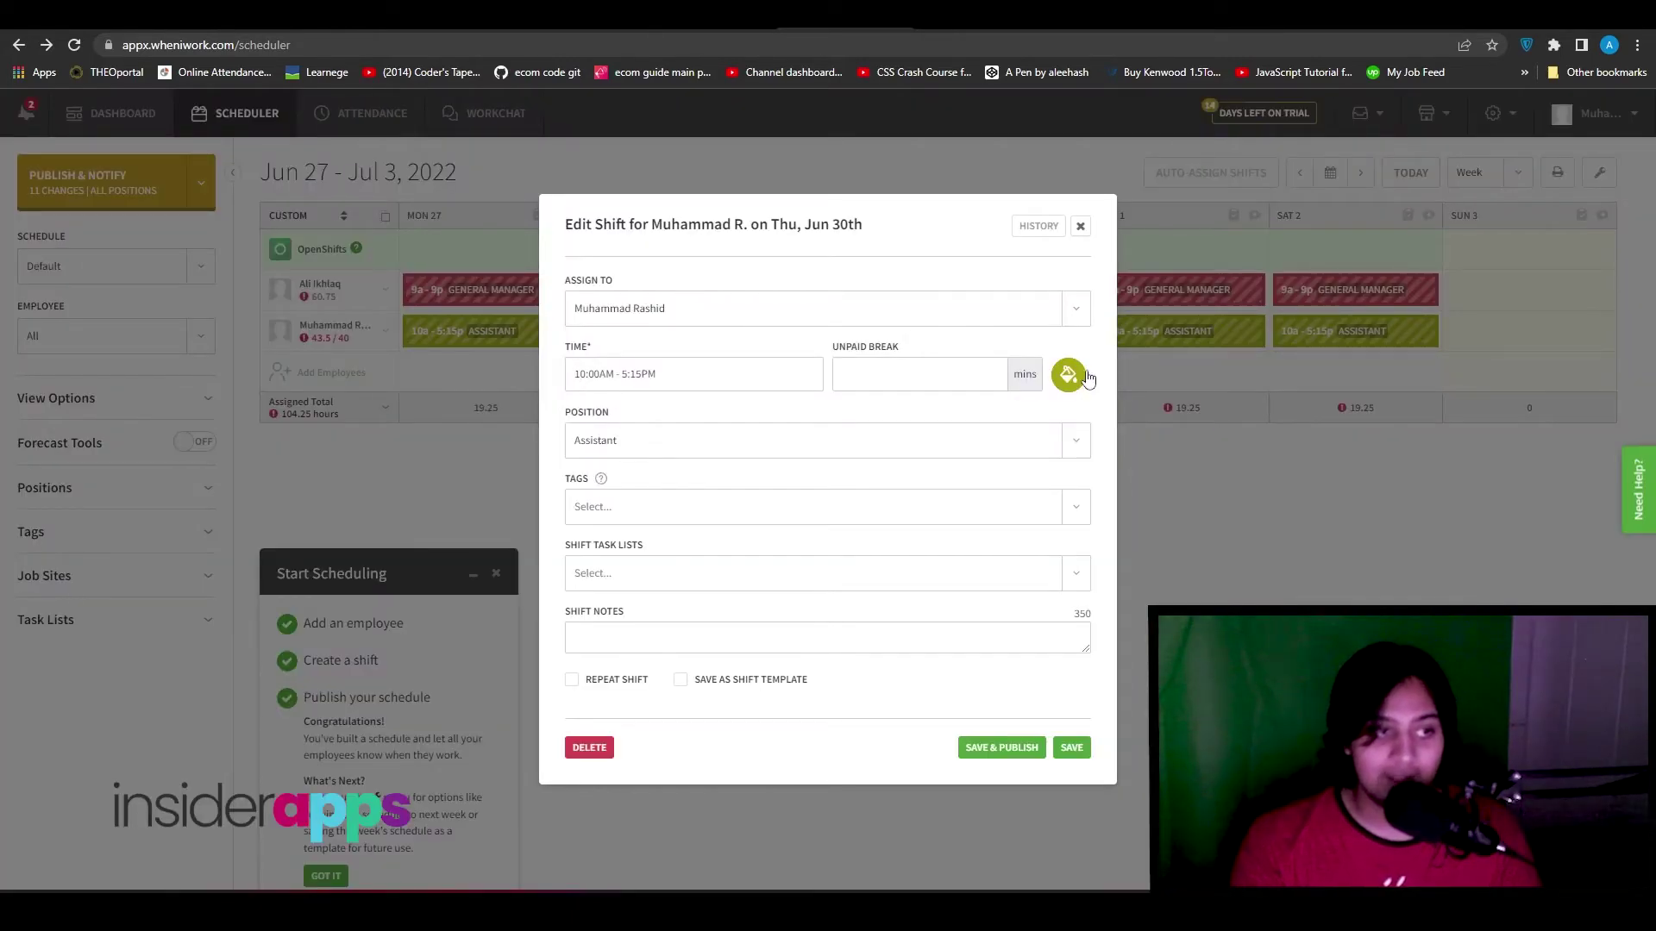
click(642, 578)
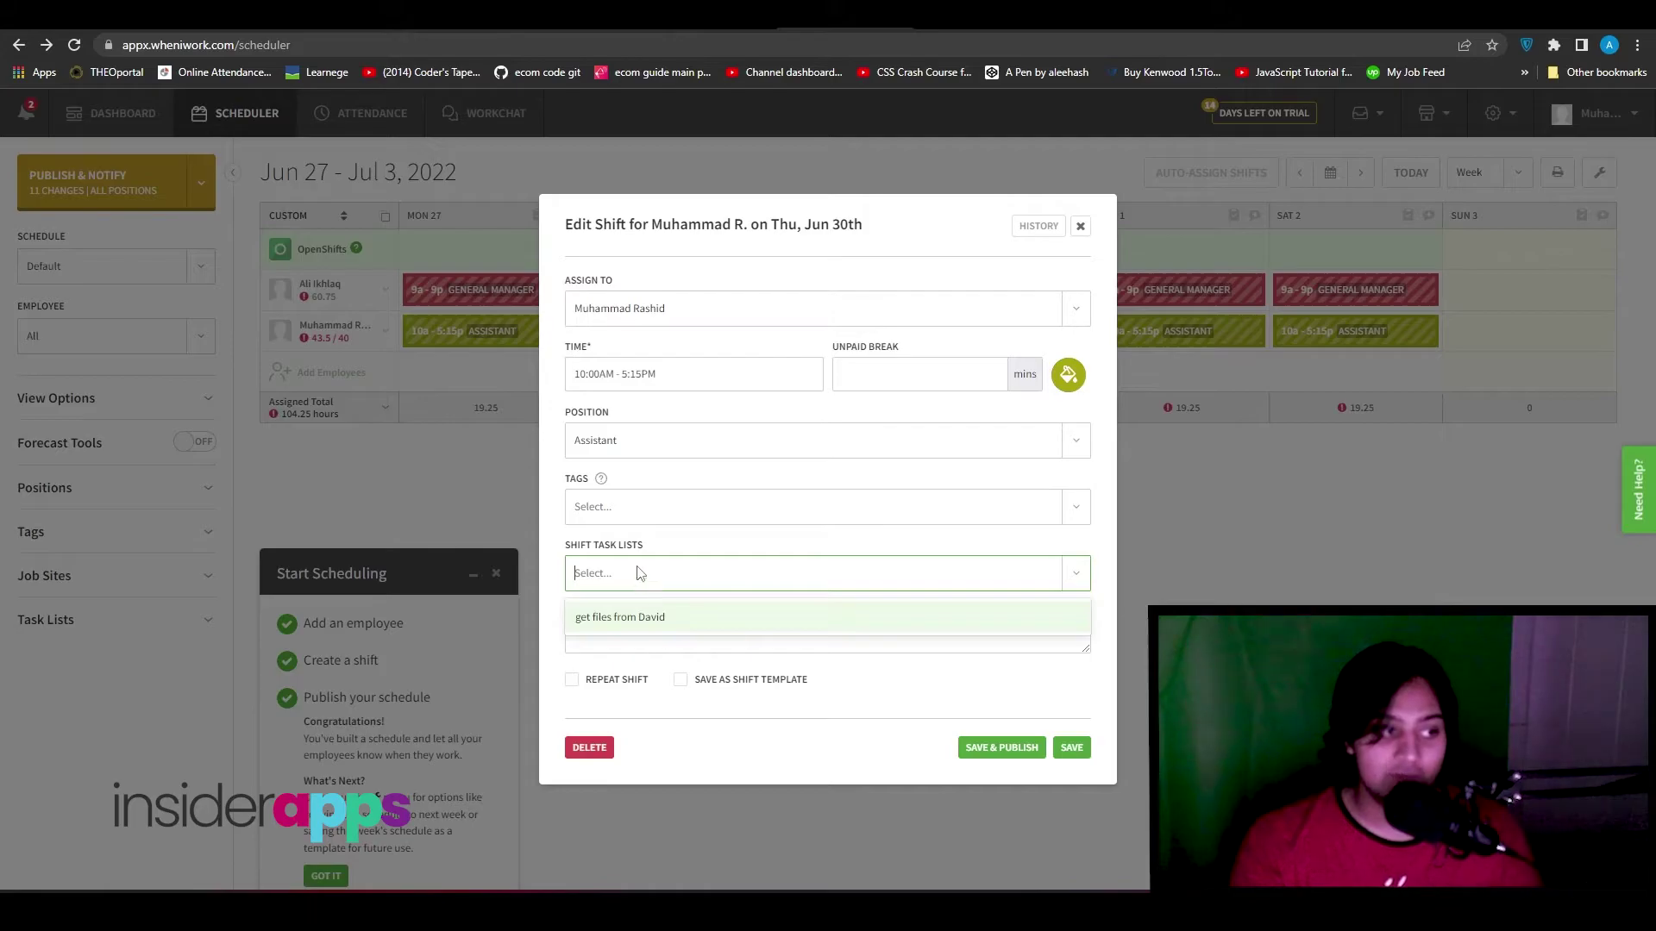
click(371, 482)
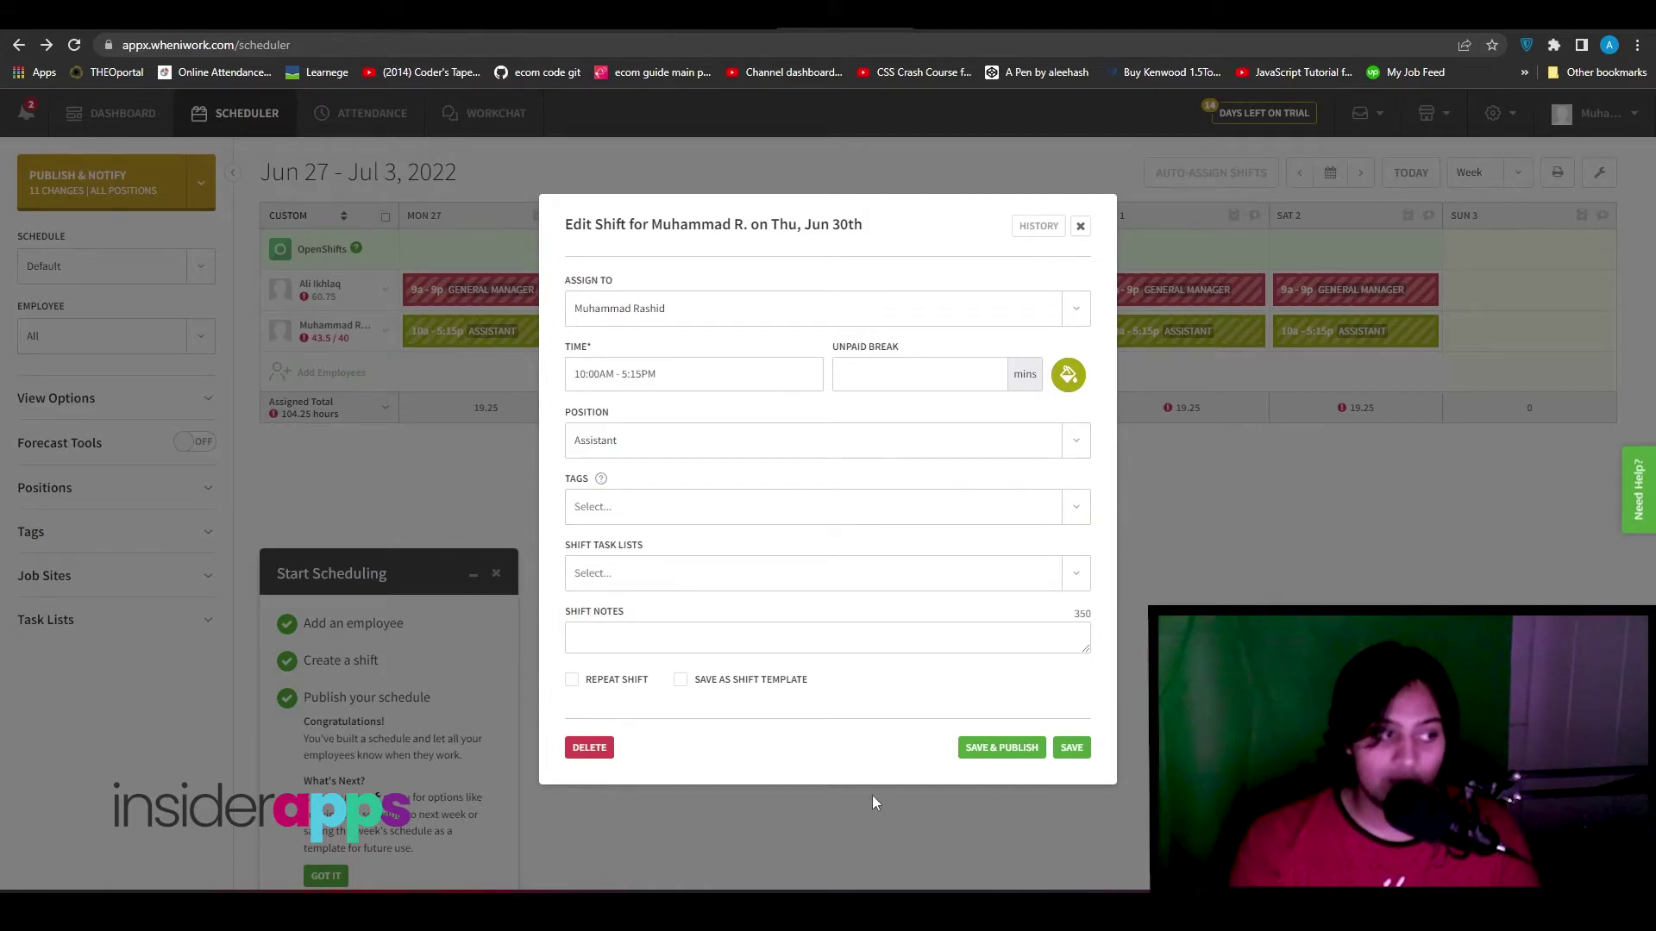
click(1073, 748)
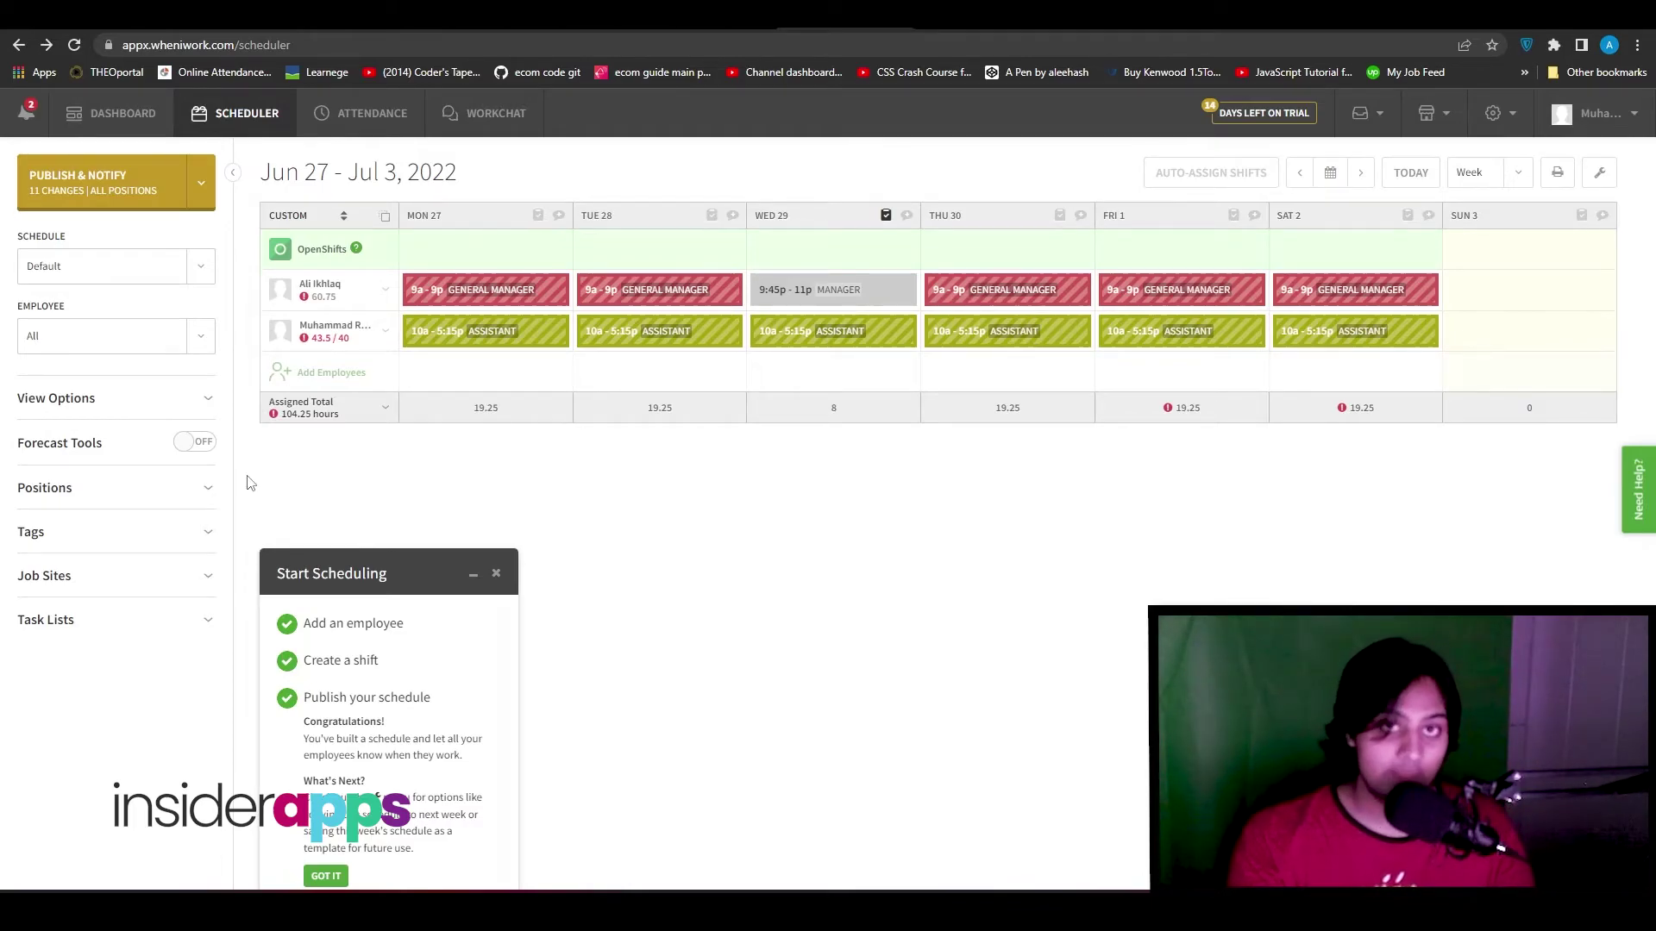
Step: Set up attendance with a monthly pay period from Fri, Jul 1 to Sun, Jul 31
click(353, 120)
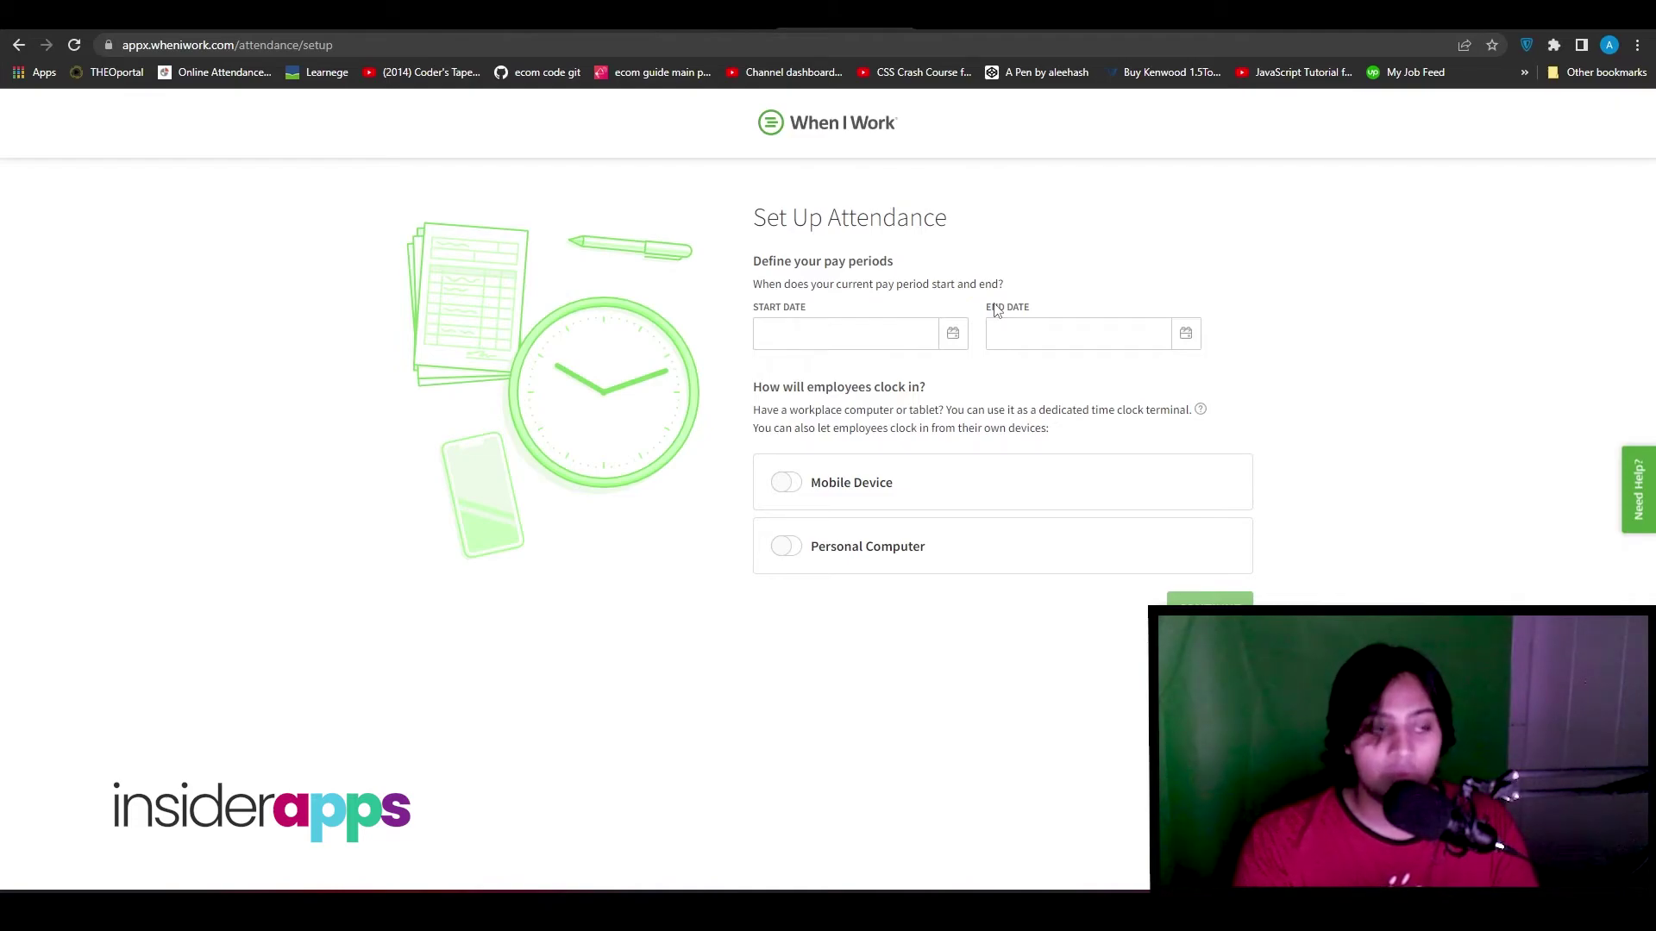
click(914, 341)
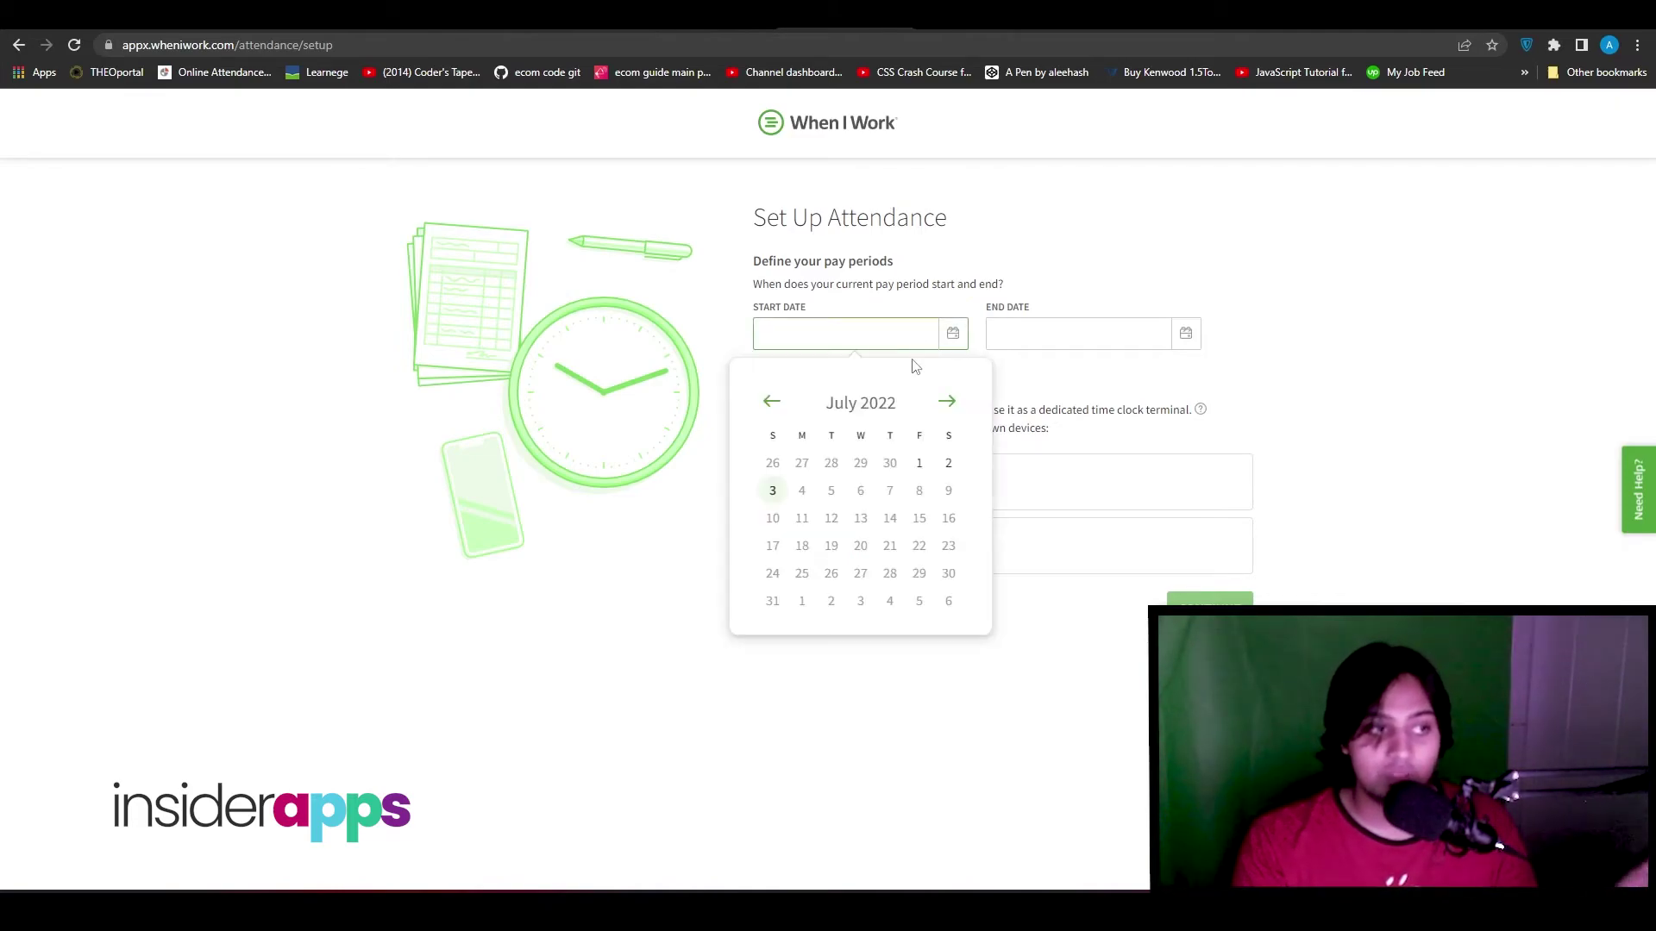
click(919, 463)
click(1095, 334)
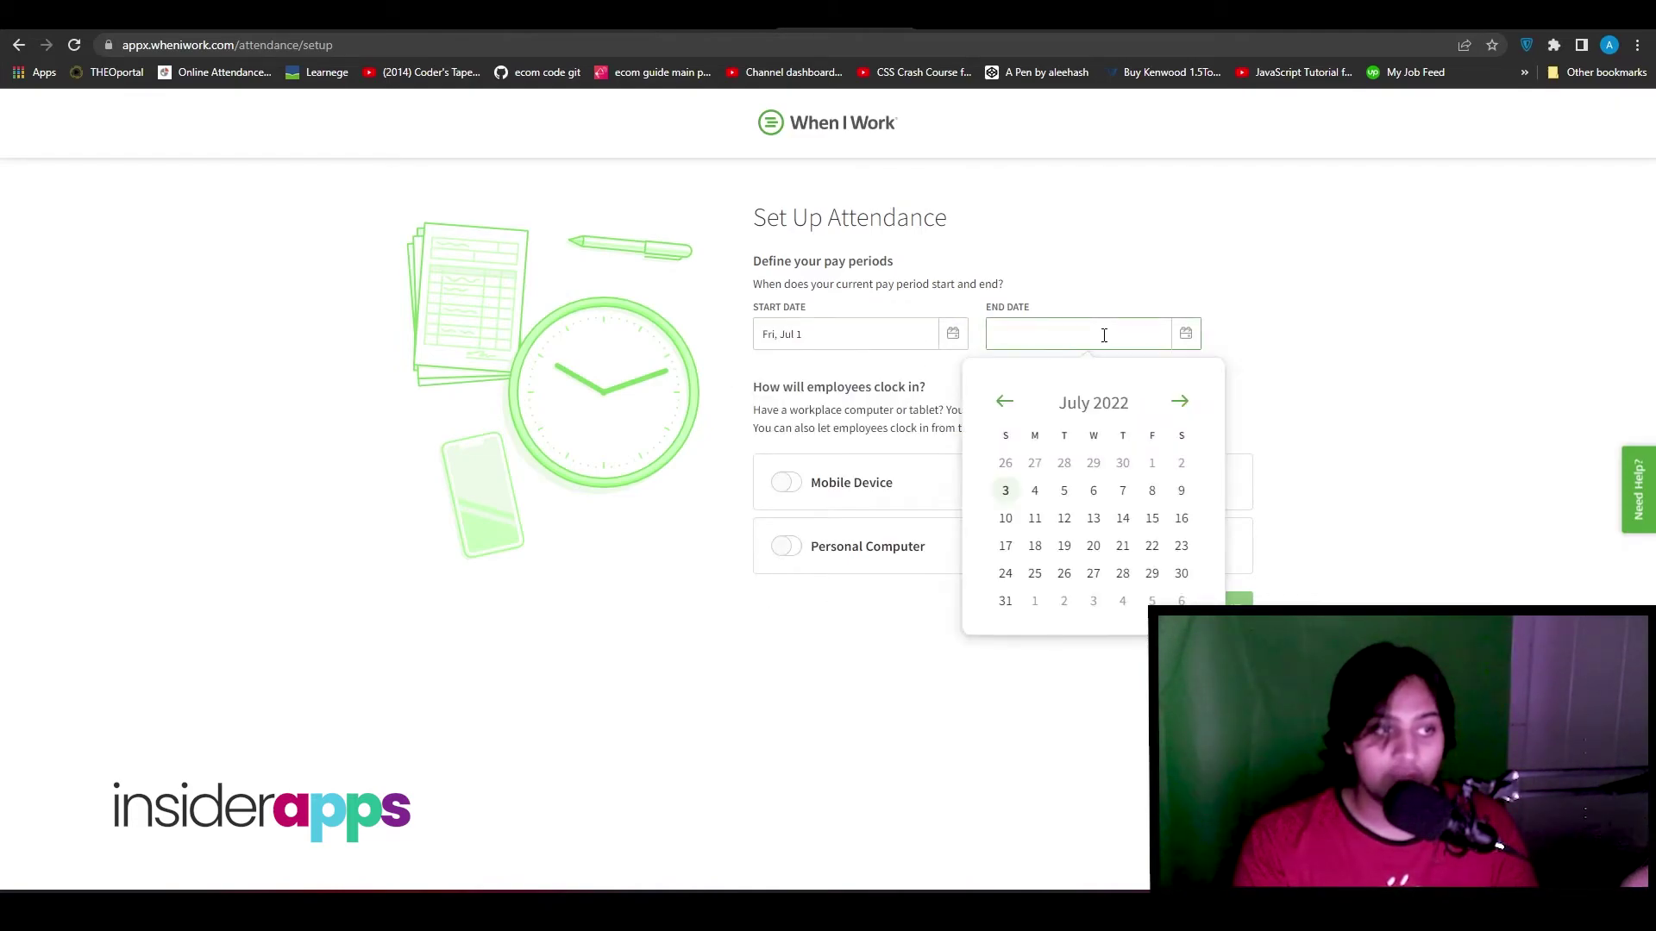
click(1005, 601)
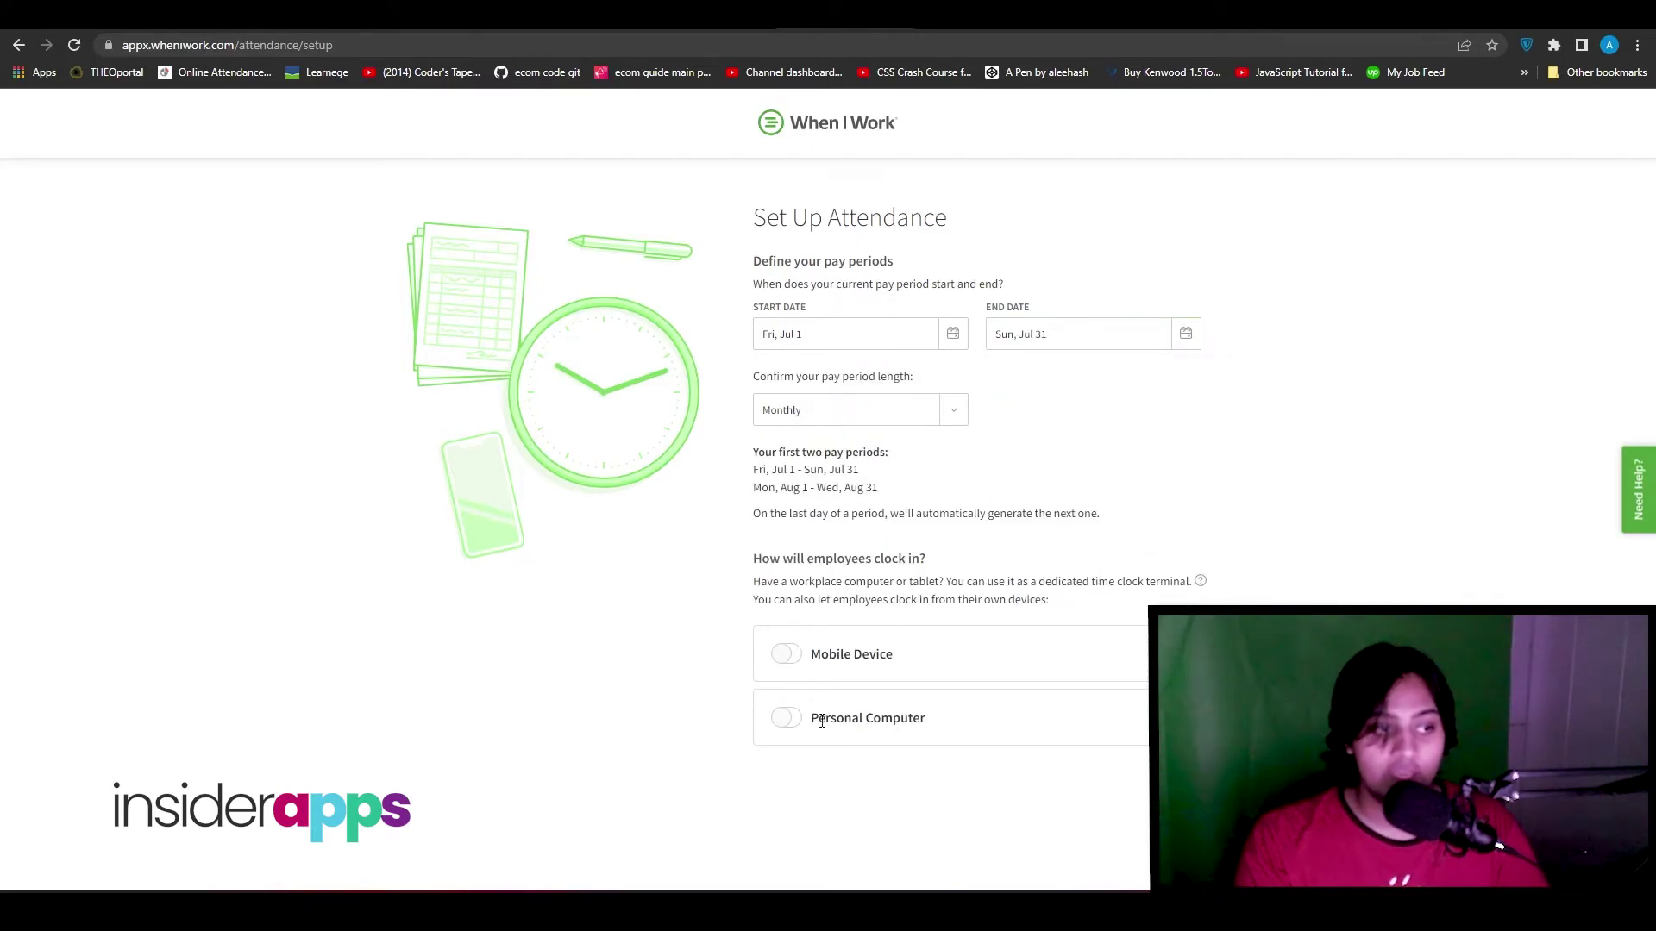
Step: Allow clock-in from mobile devices and personal computers, then continue
click(800, 666)
click(780, 784)
scroll(1068, 783, down, 1)
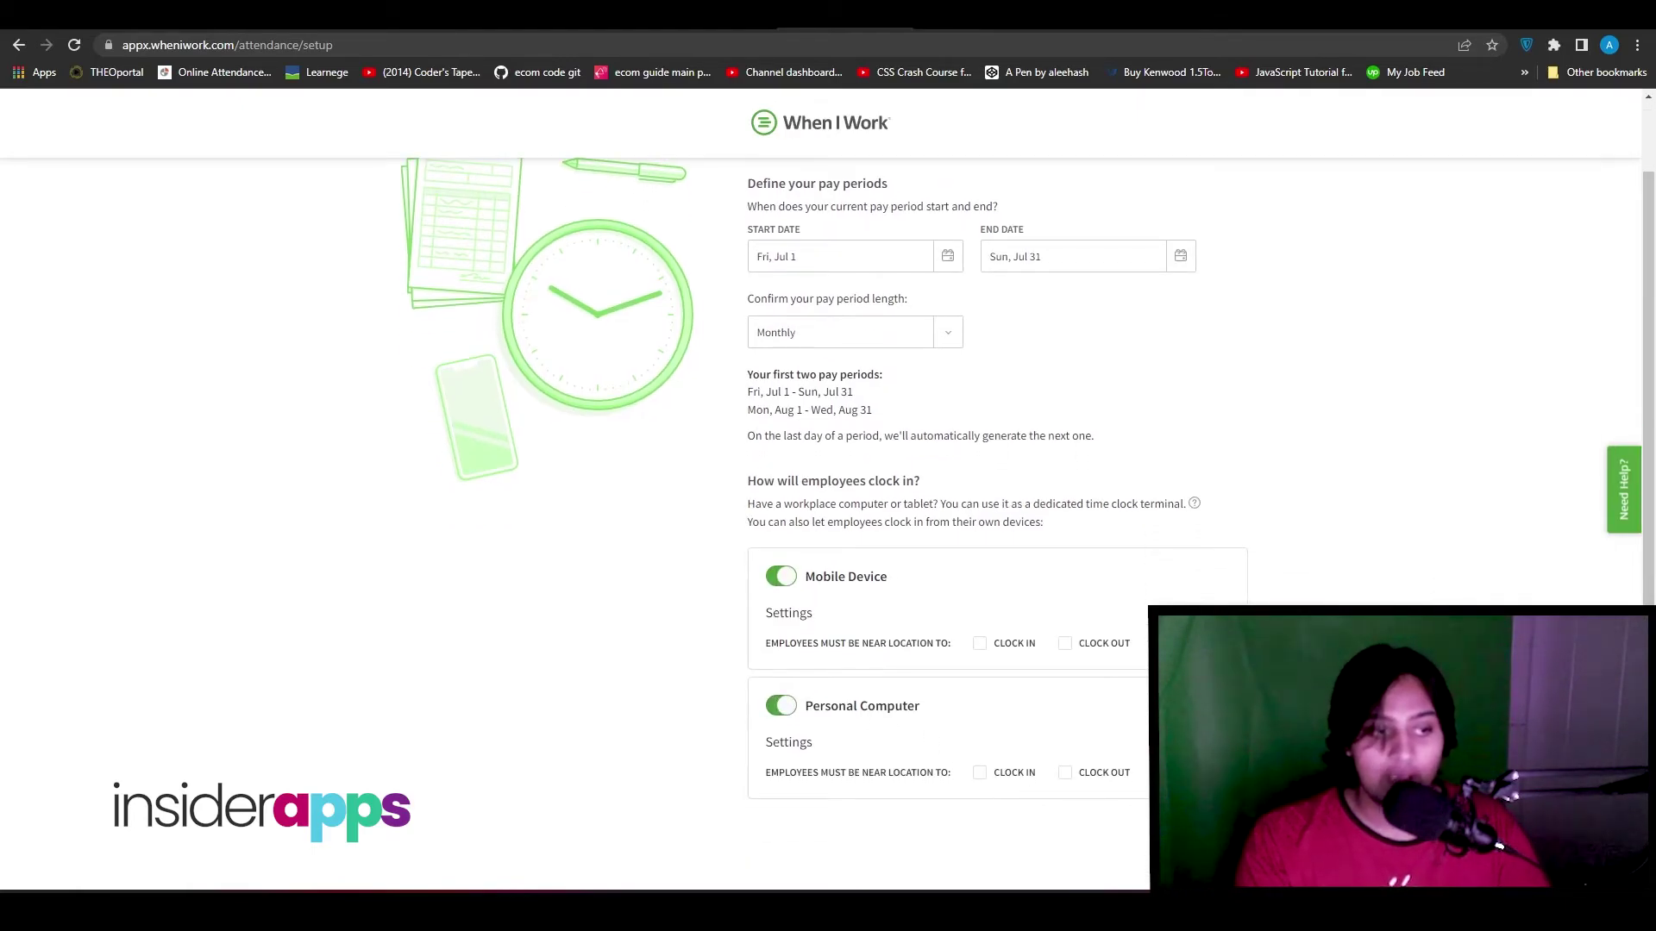
click(1194, 850)
Step: Turn on Offer On-Demand Pay, browse payroll providers without choosing one, and return to the Scheduler
click(783, 381)
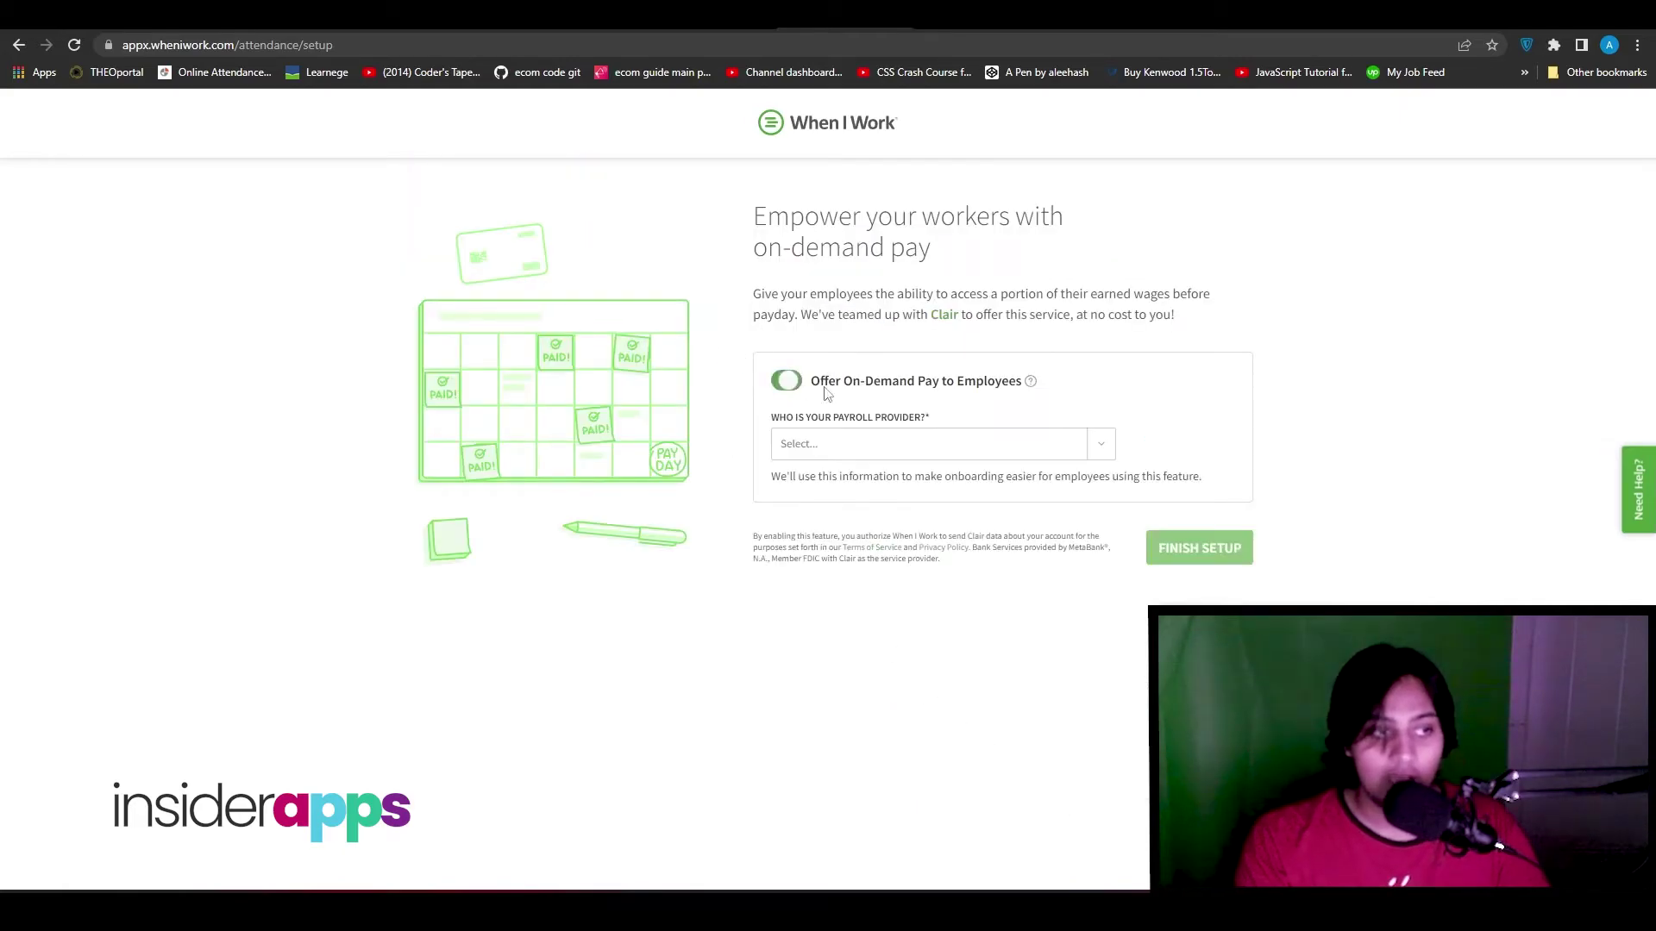
click(955, 457)
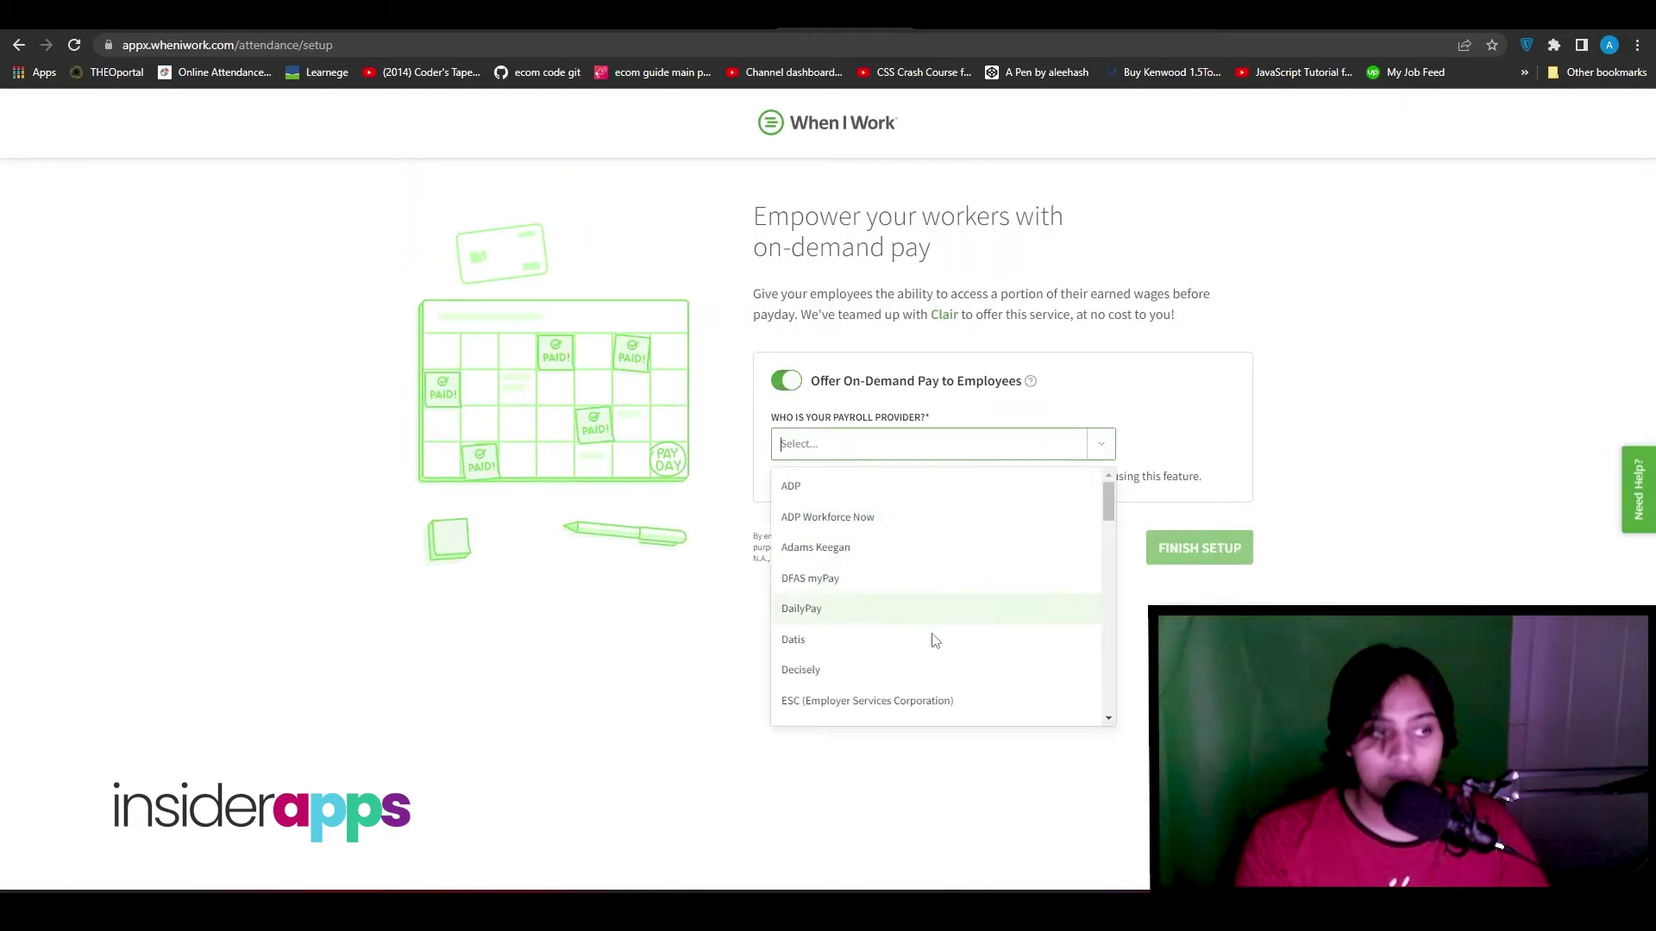
scroll(998, 613, down, 6)
scroll(996, 669, down, 4)
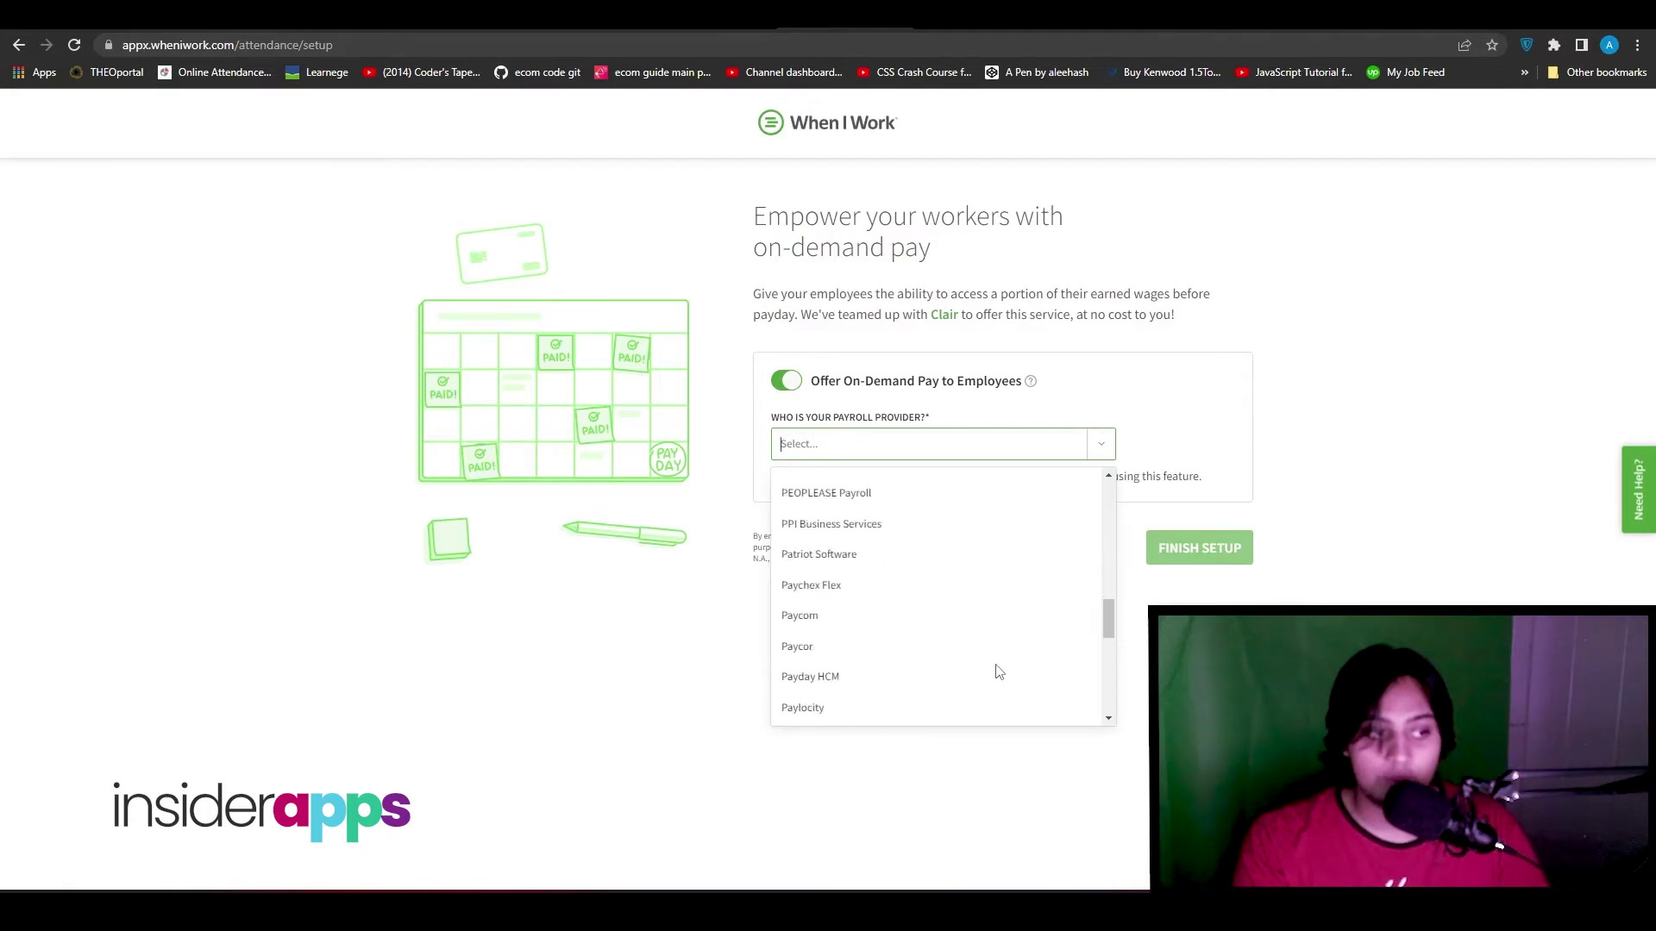
key(Escape)
click(19, 45)
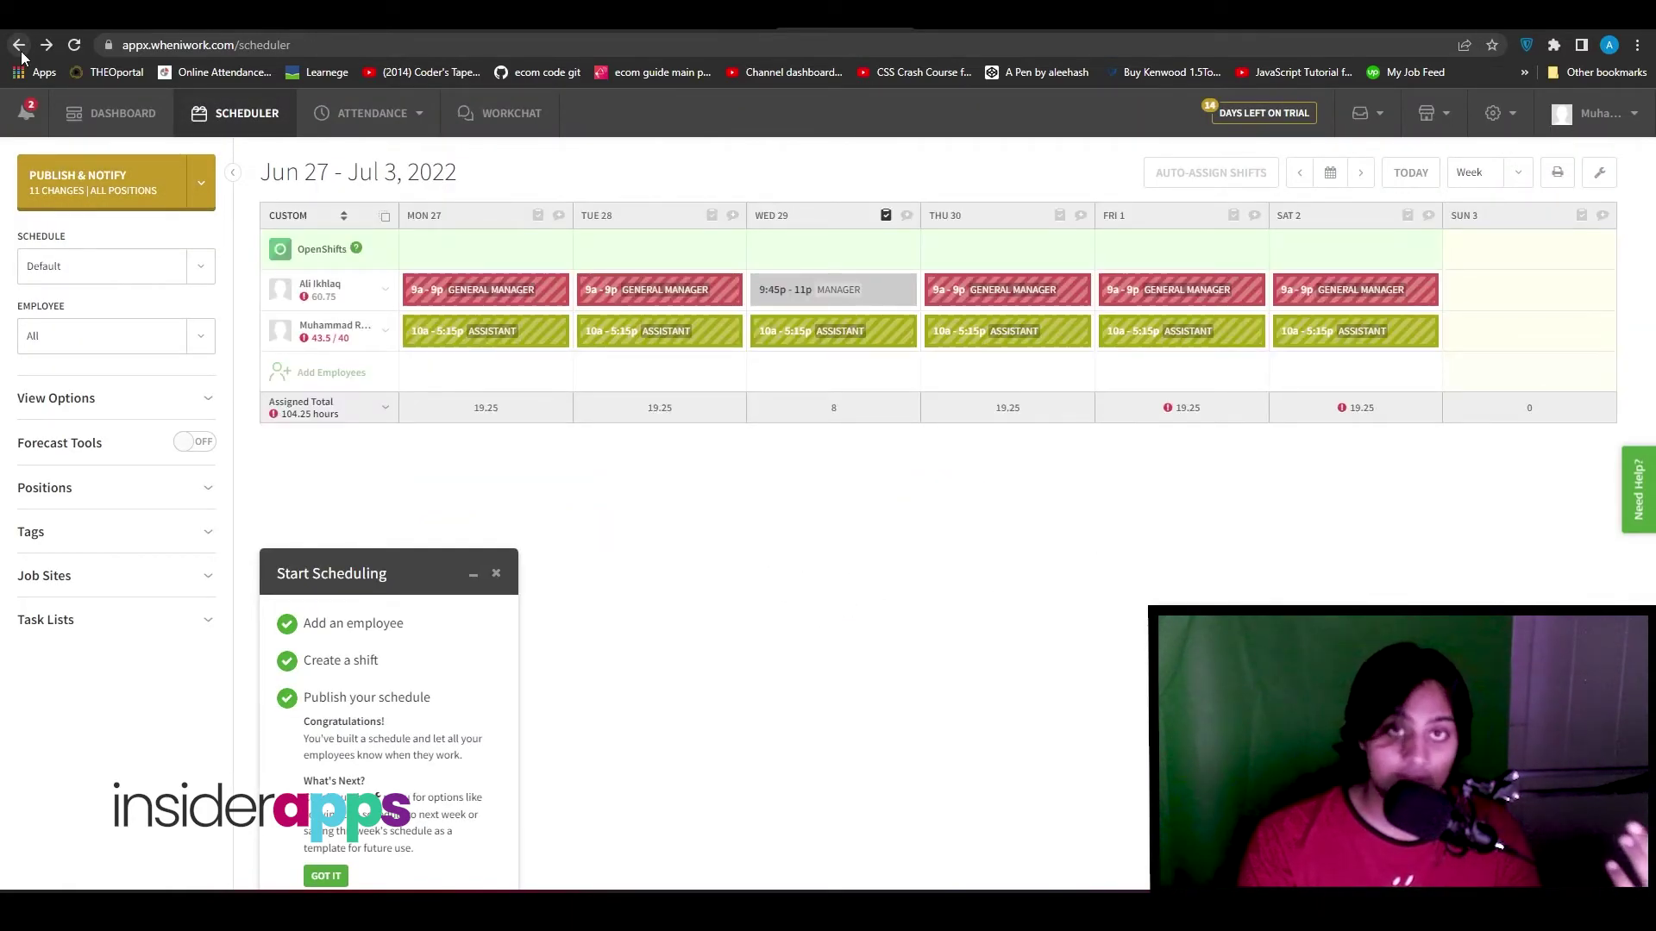
click(494, 113)
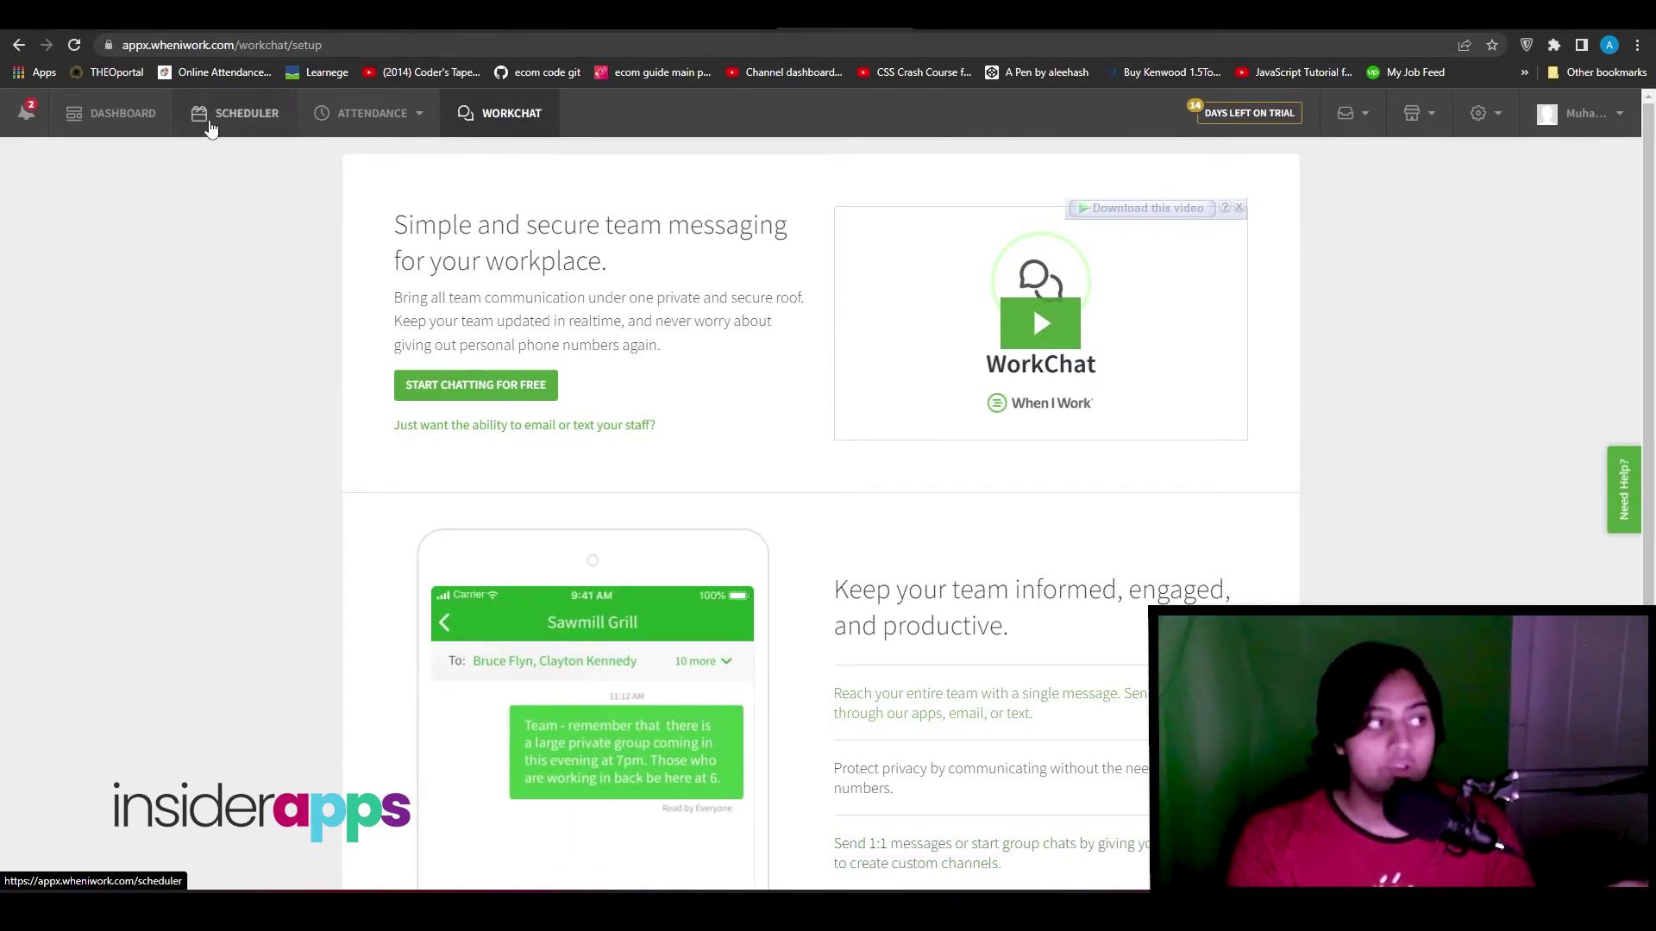
click(119, 120)
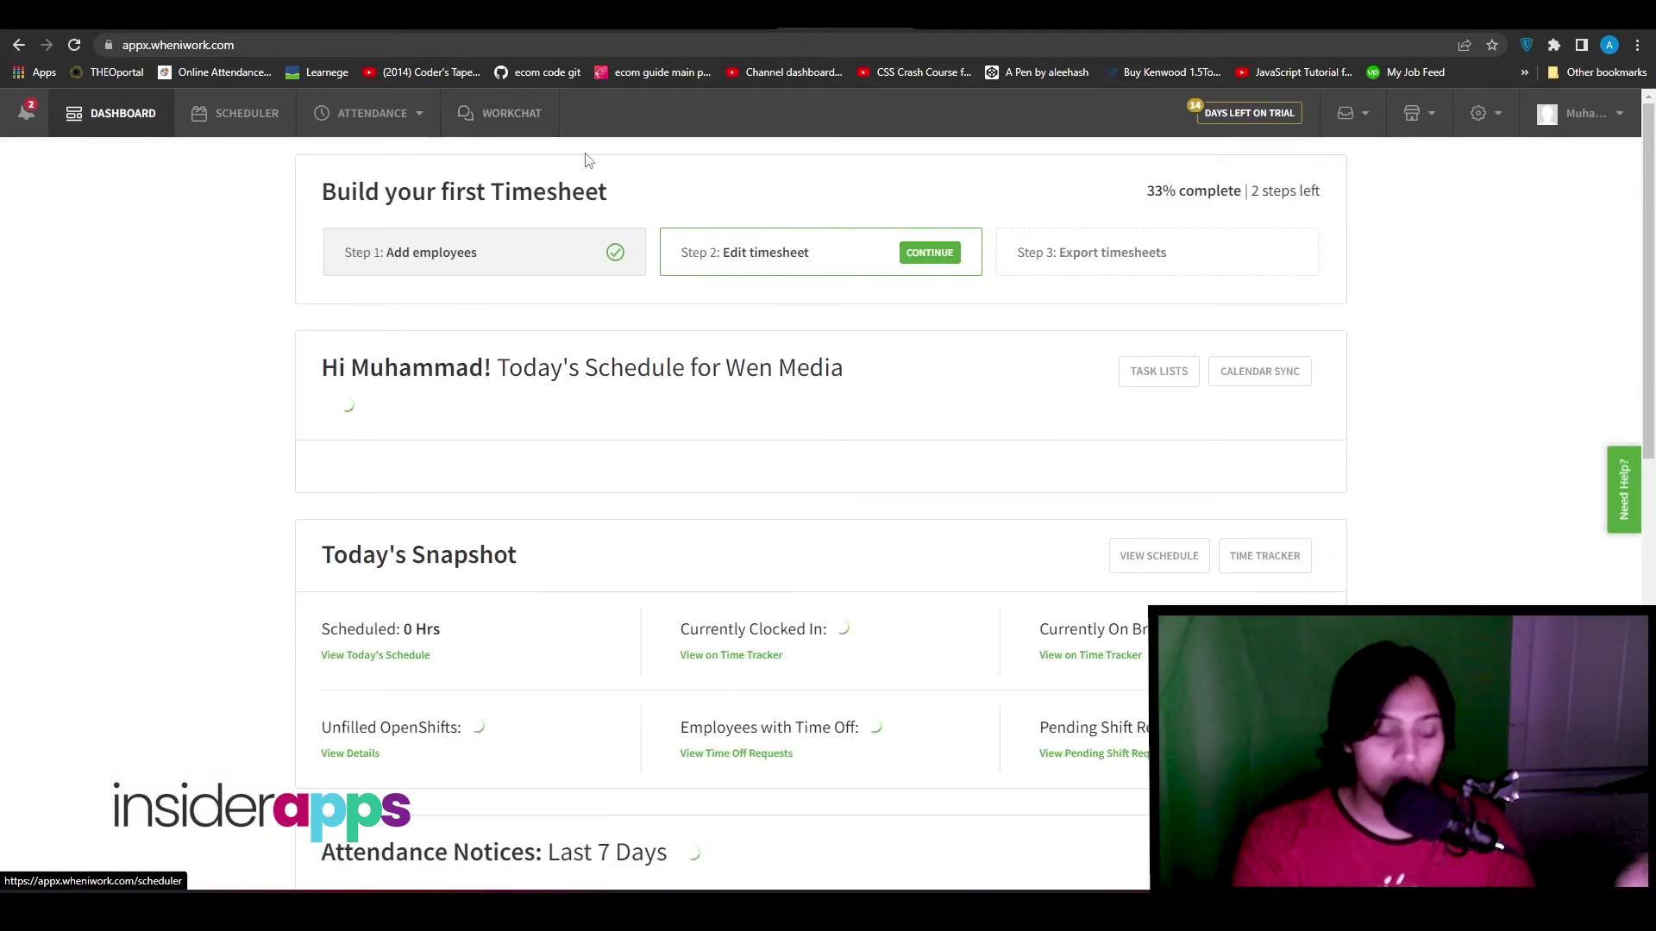
click(234, 113)
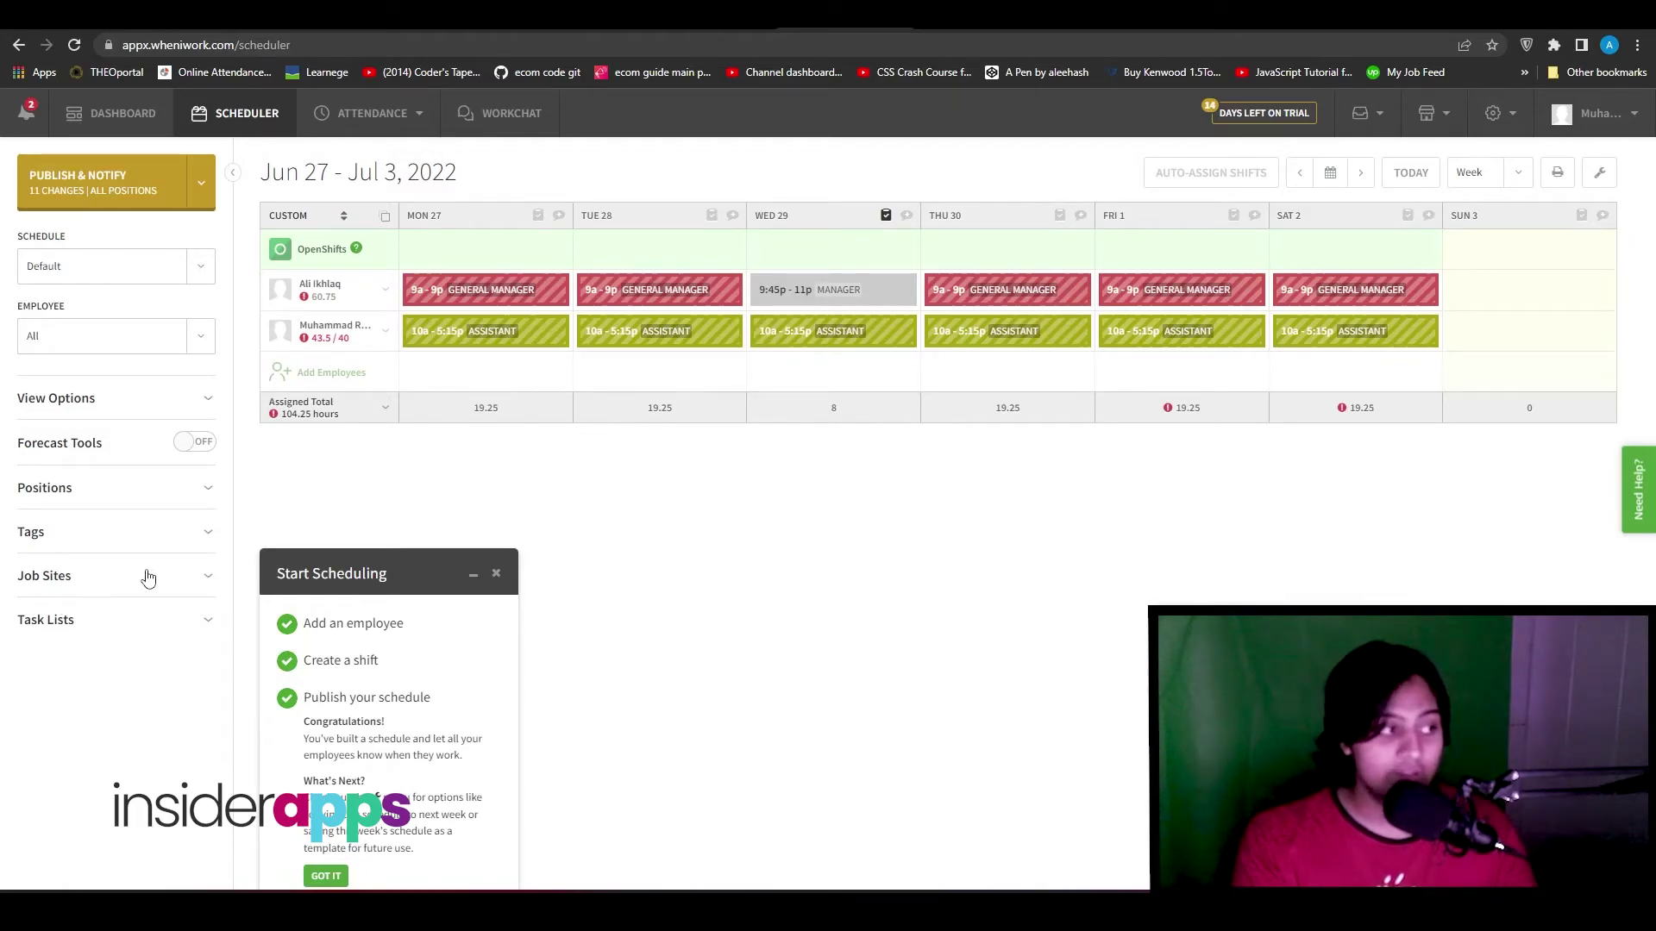
Step: Expand the Job Sites, Task Lists and Positions sidebar sections and switch Forecast Tools on
click(201, 590)
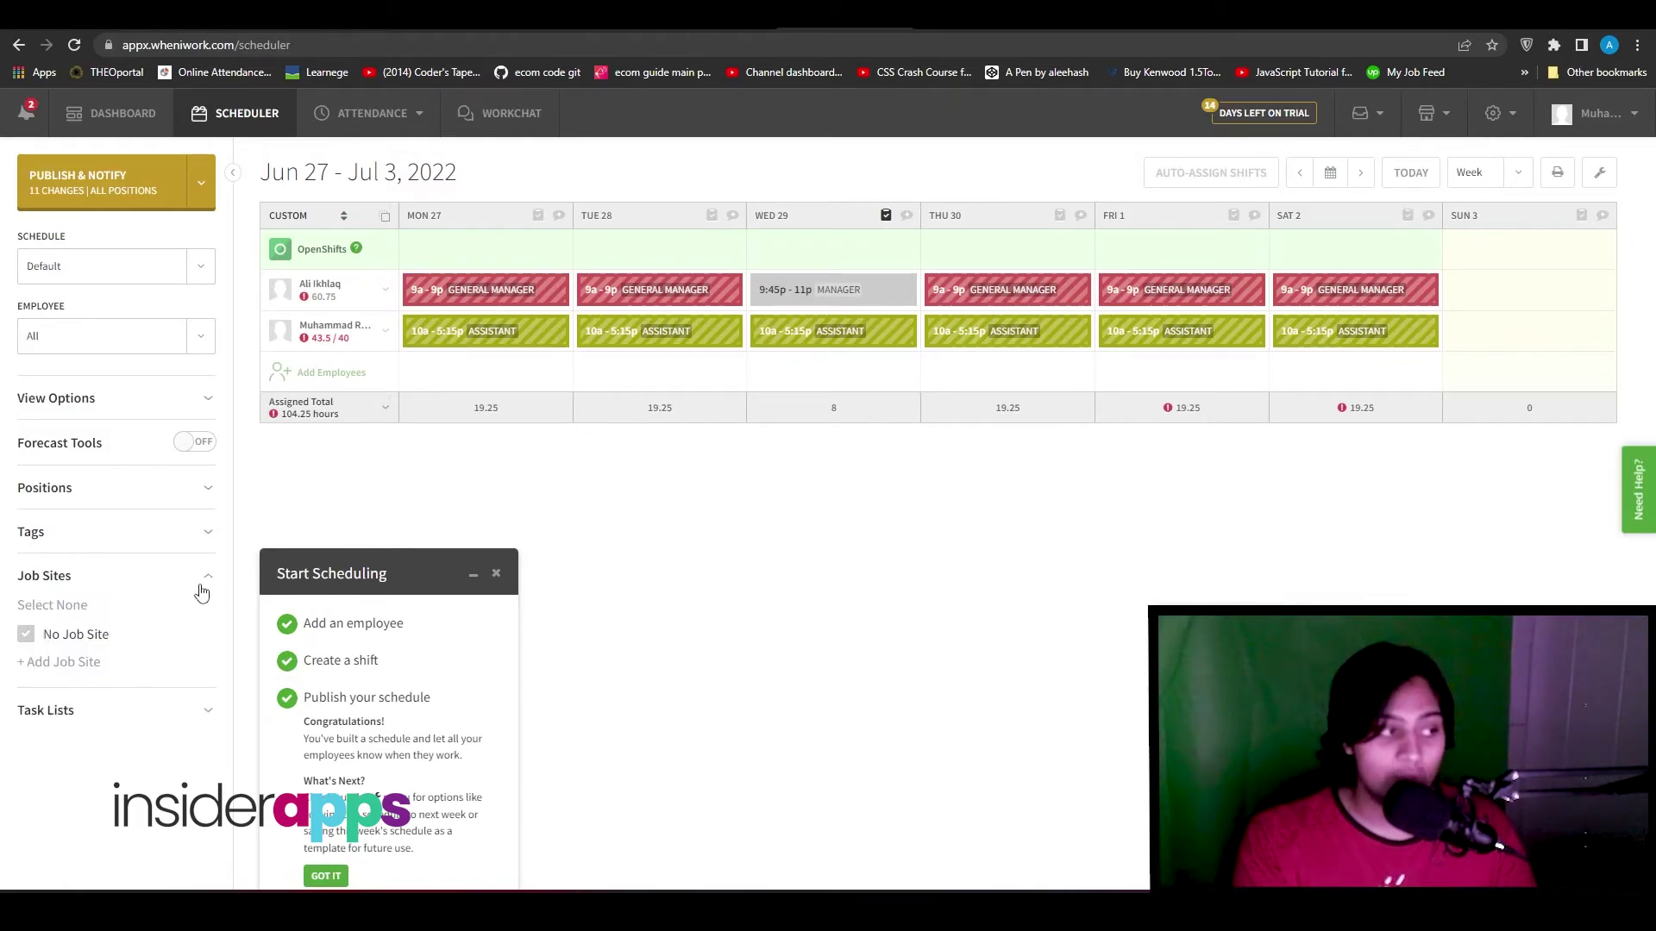
click(159, 716)
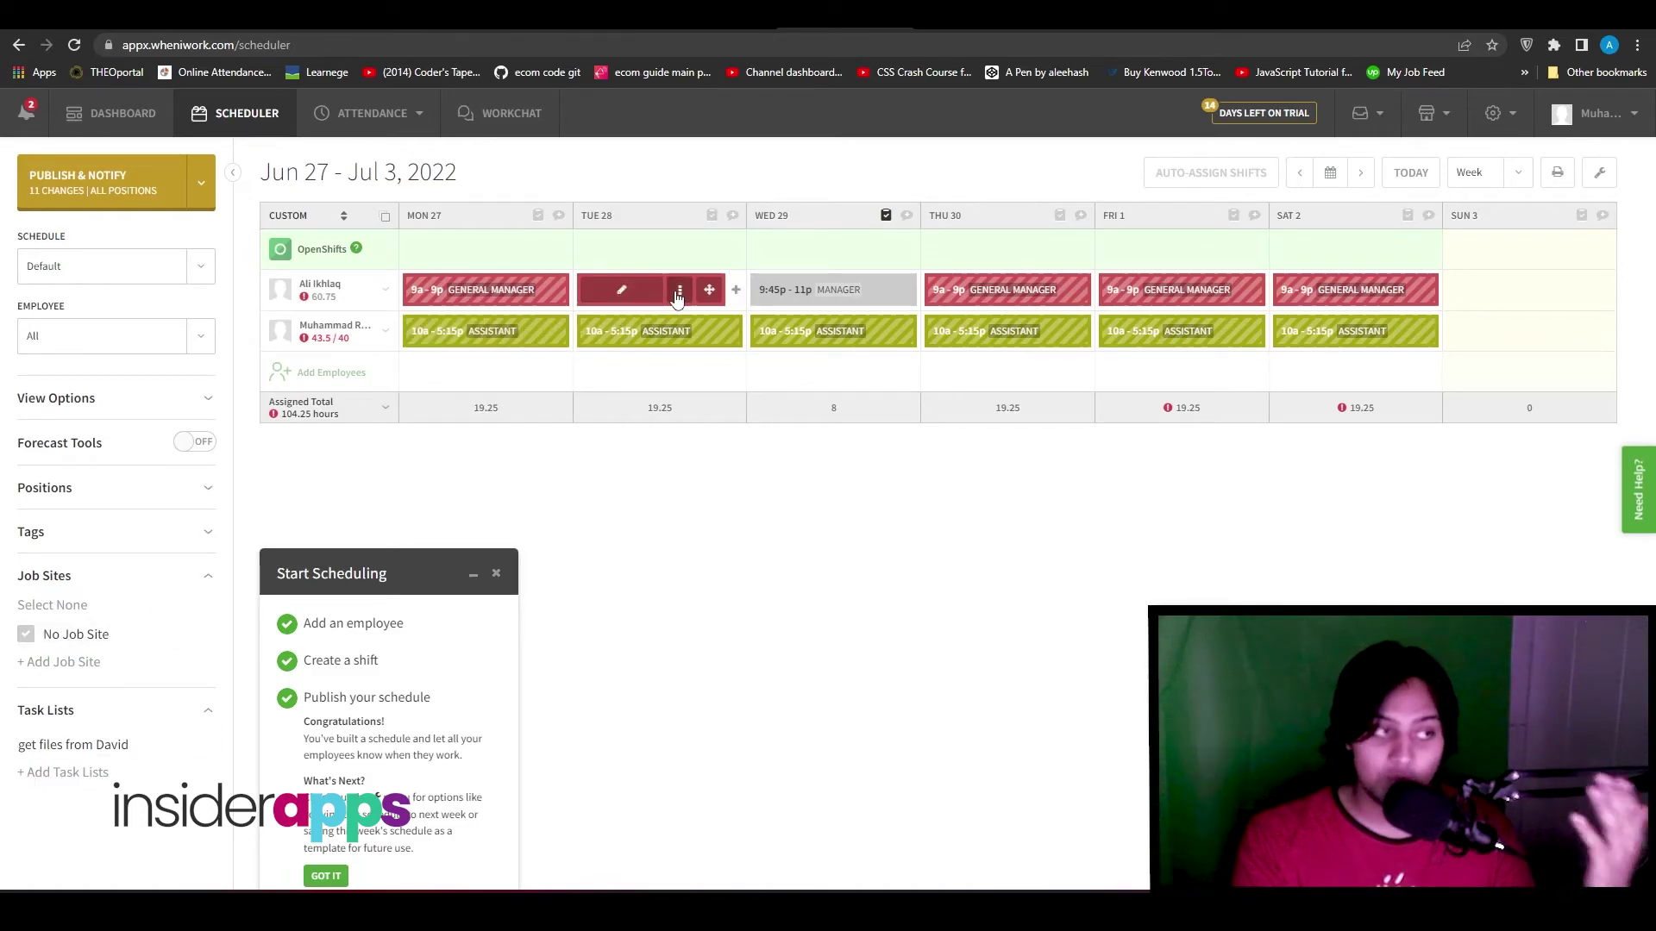
mouse_move(509, 287)
click(181, 488)
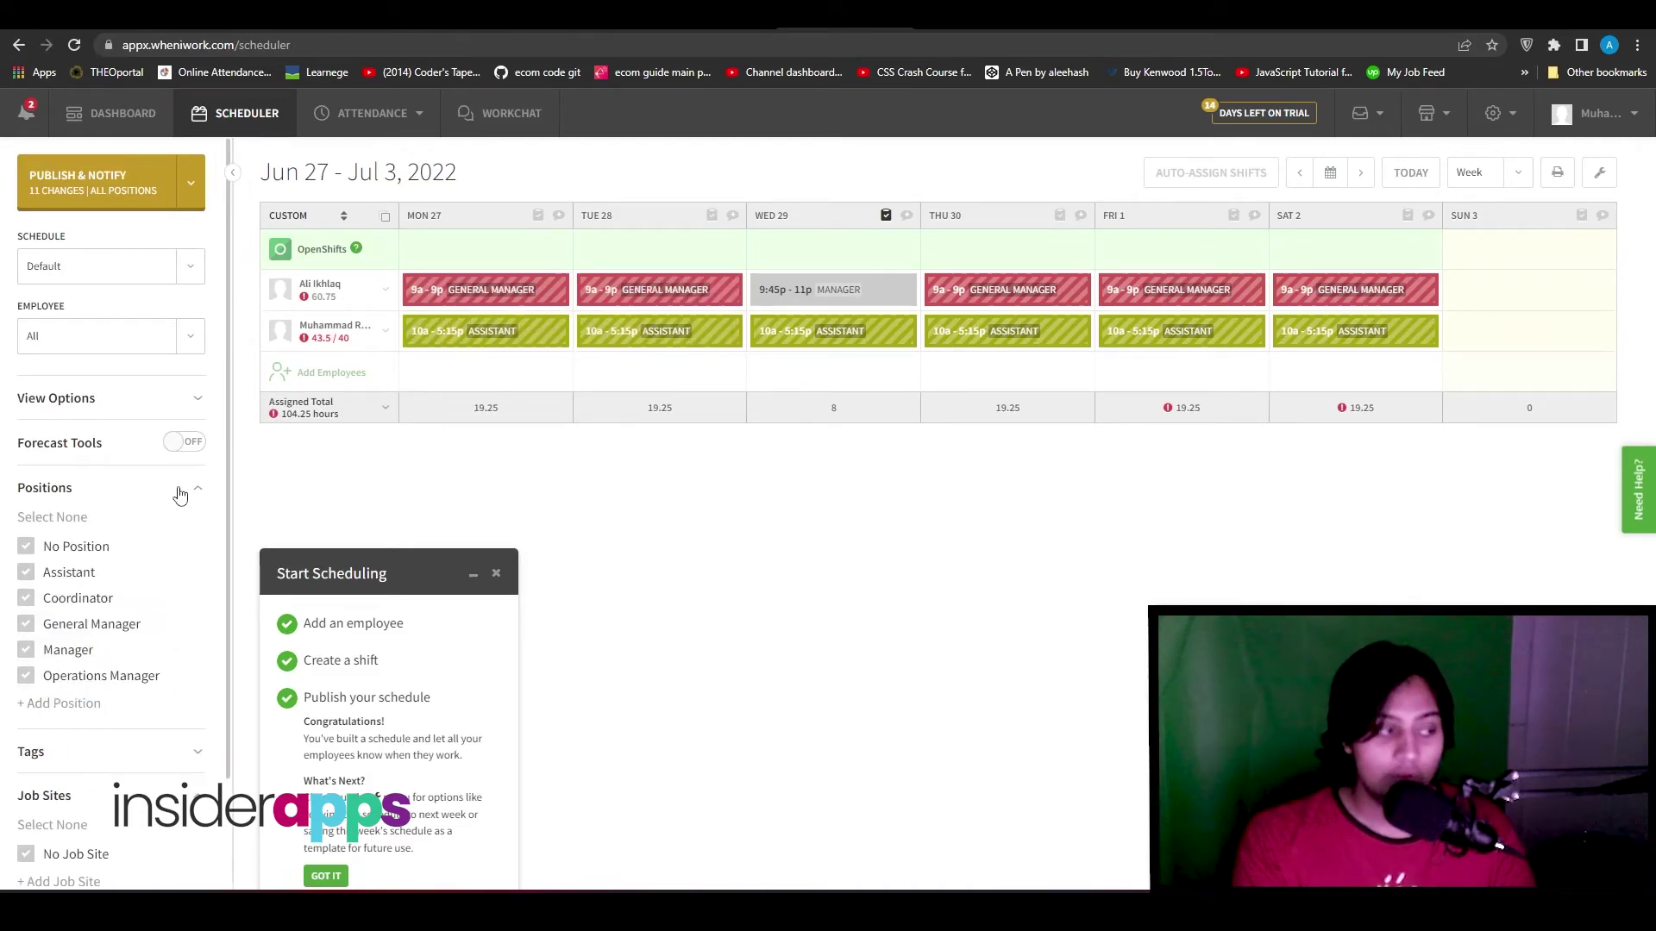
click(176, 442)
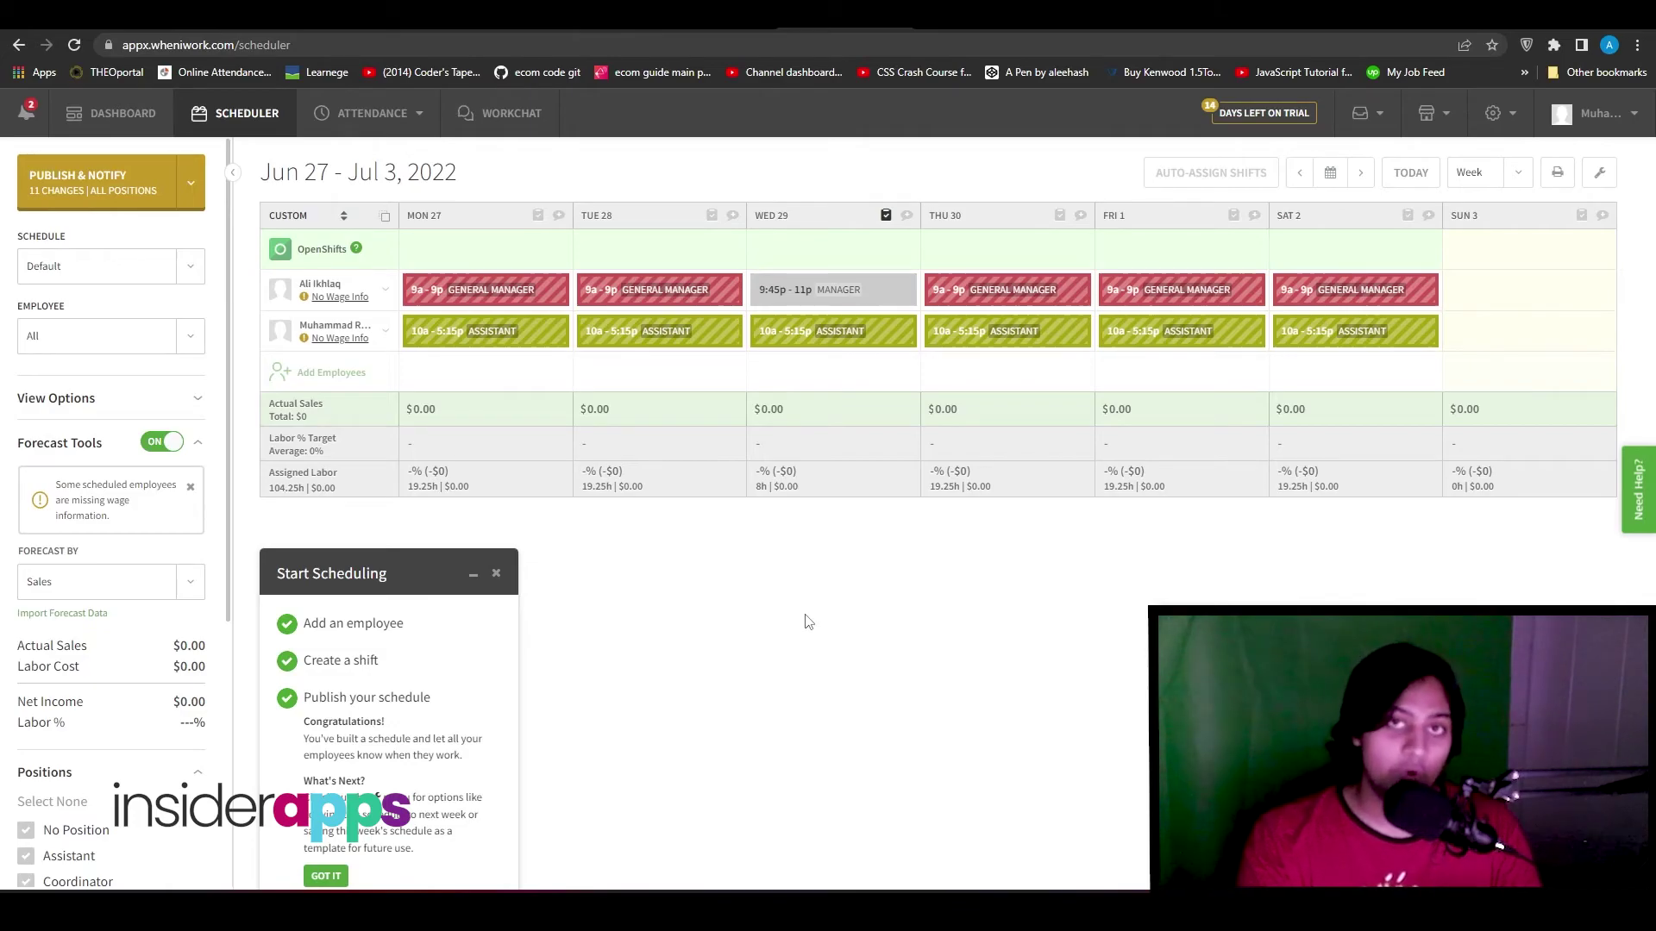
Step: Open the plan page from Days Left on Trial and compare Annually (5% discount) with Monthly prices
click(1264, 113)
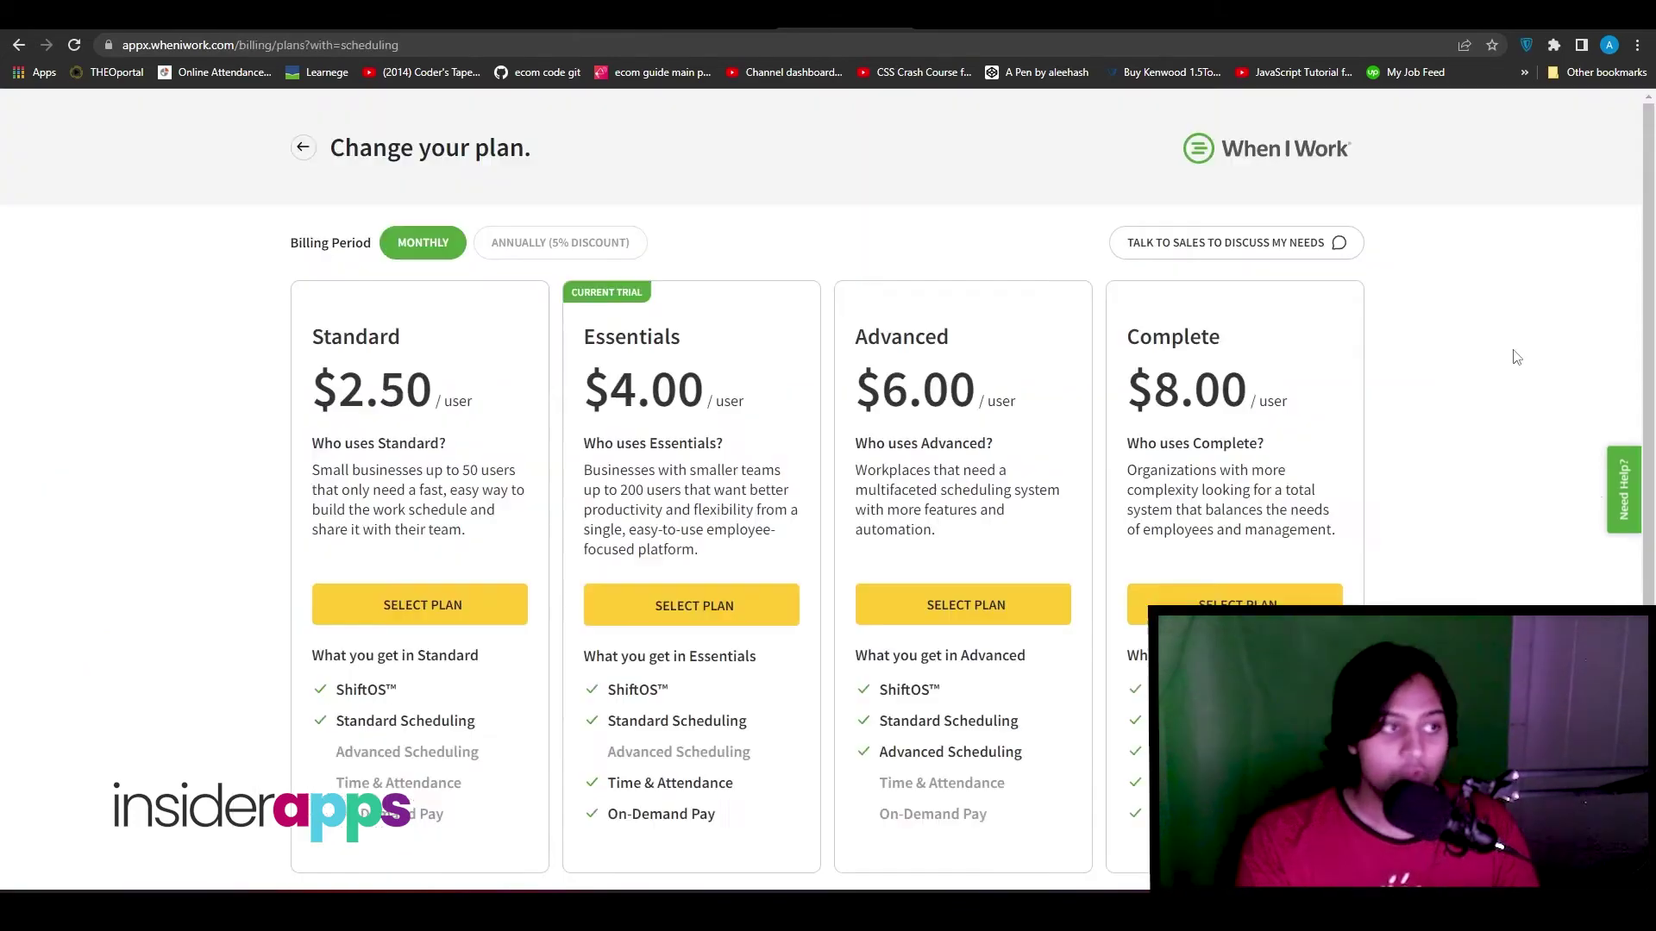
scroll(1516, 357, down, 1)
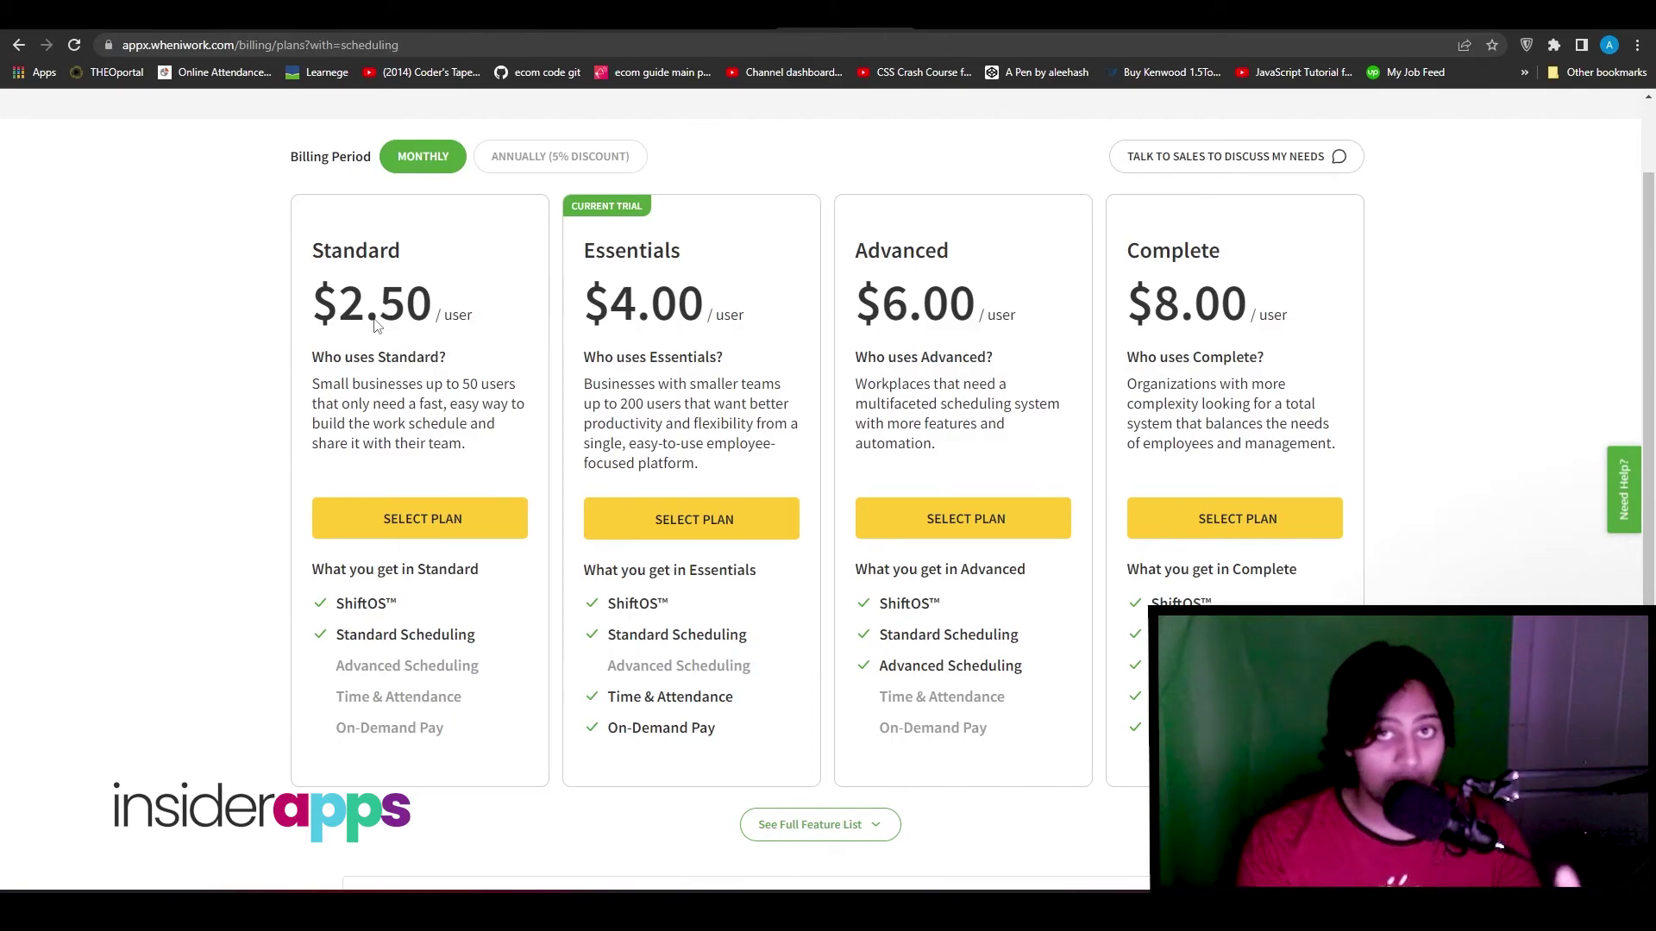
scroll(434, 454, down, 1)
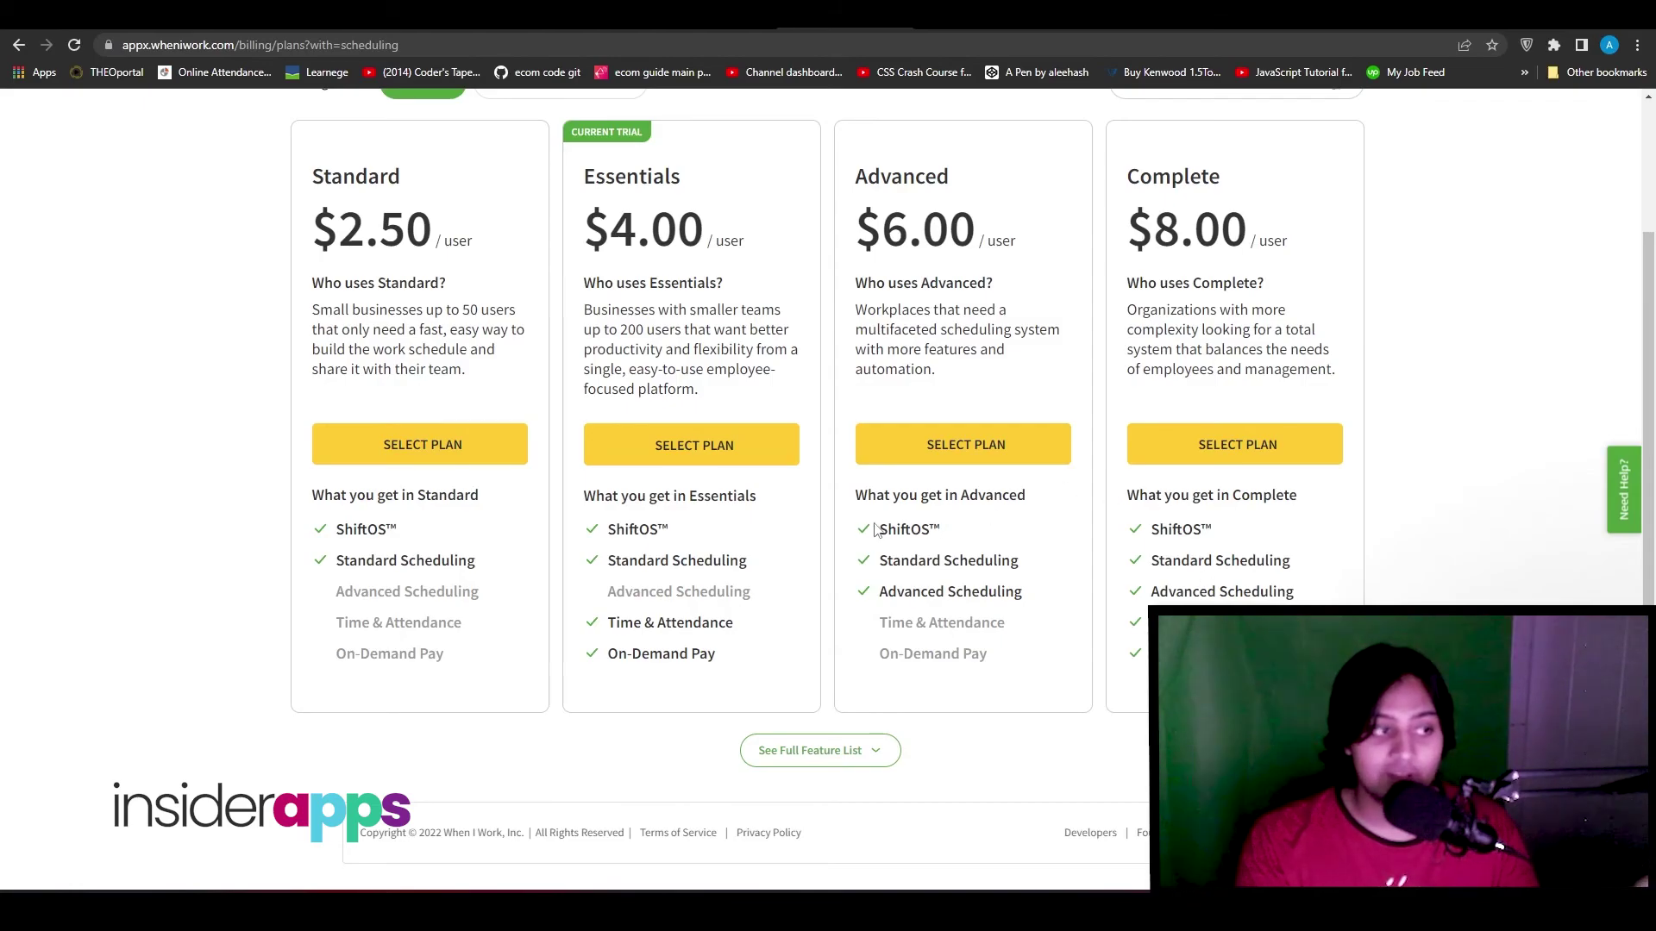
scroll(997, 457, up, 2)
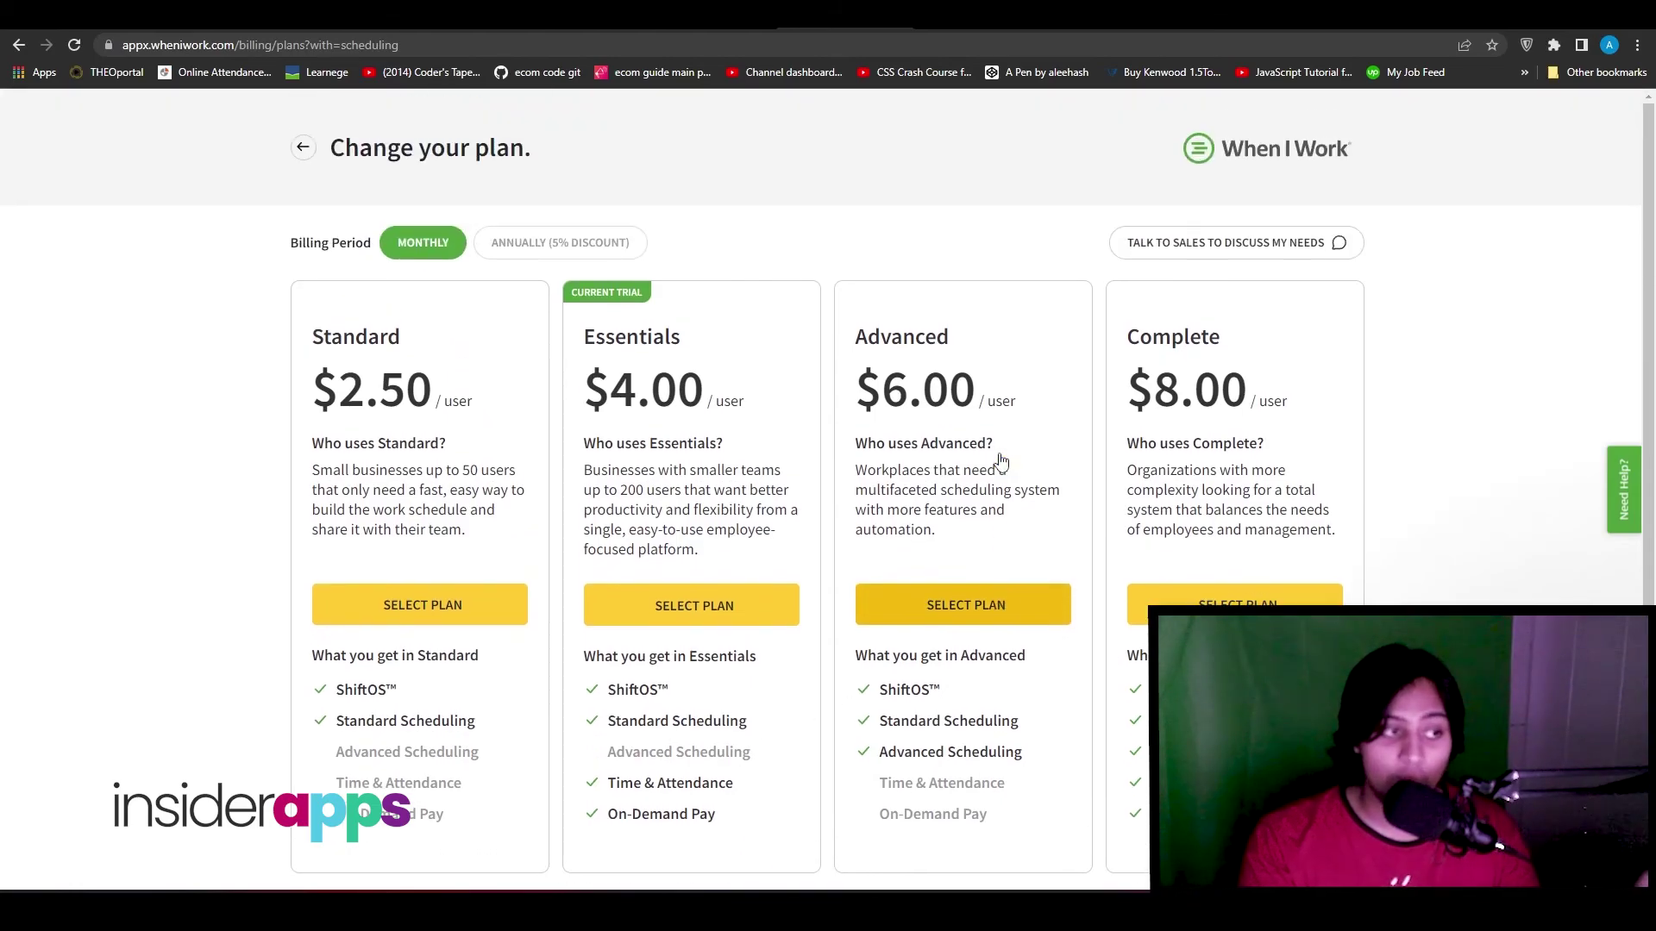
scroll(1000, 459, down, 2)
scroll(1000, 459, up, 2)
click(561, 242)
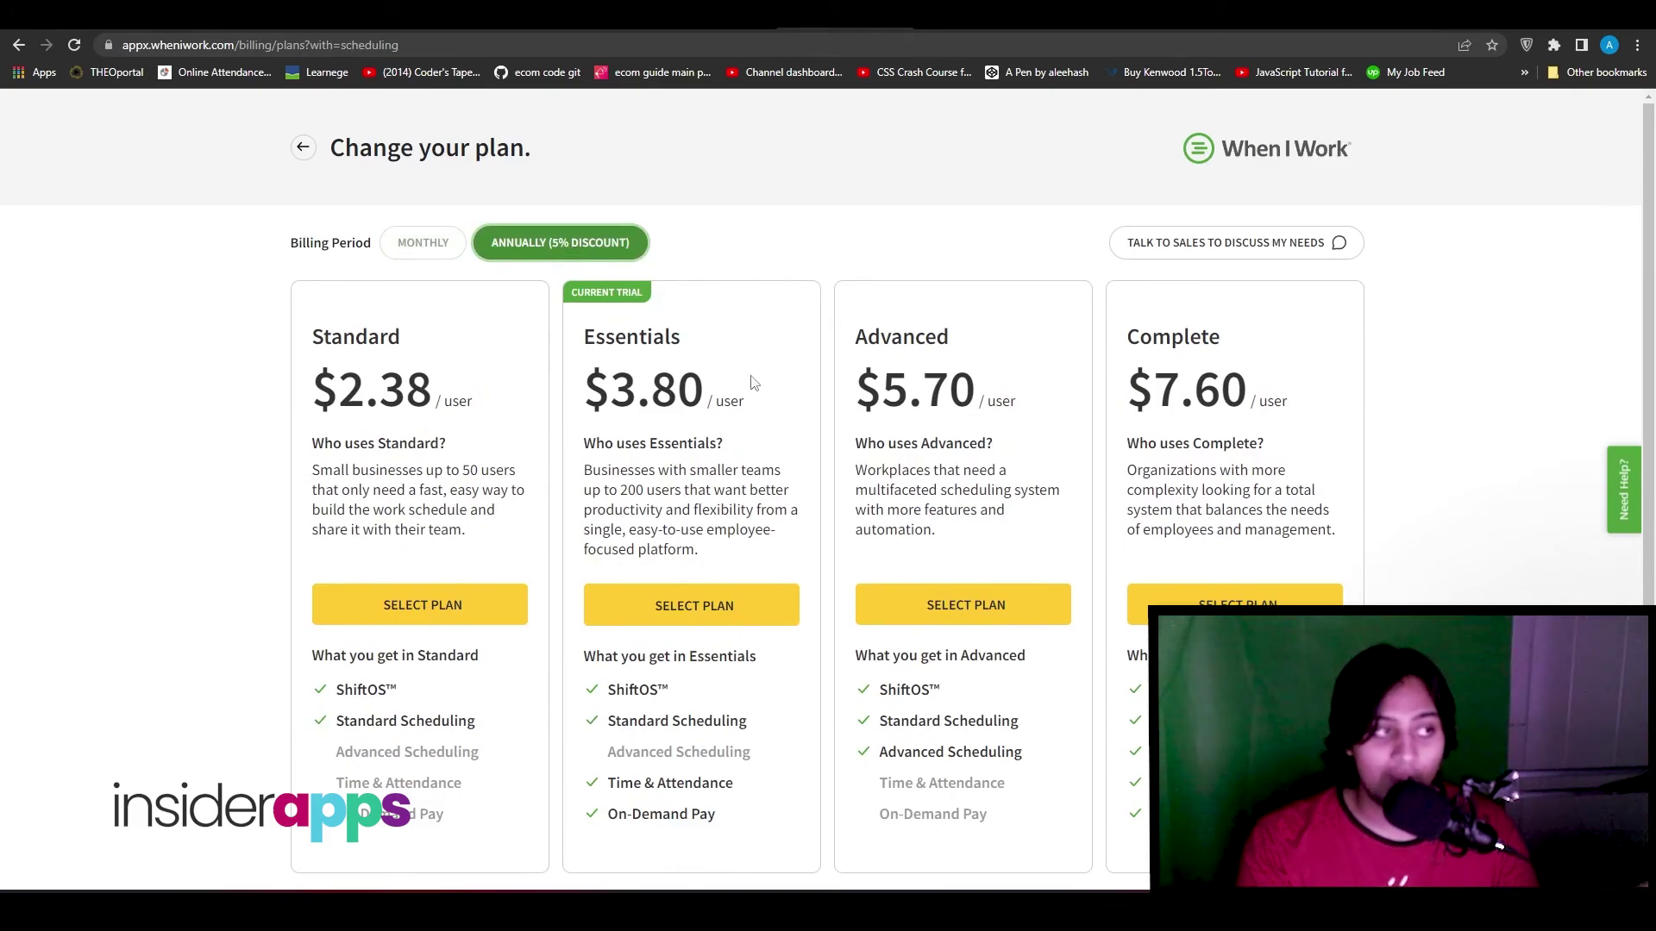
click(423, 244)
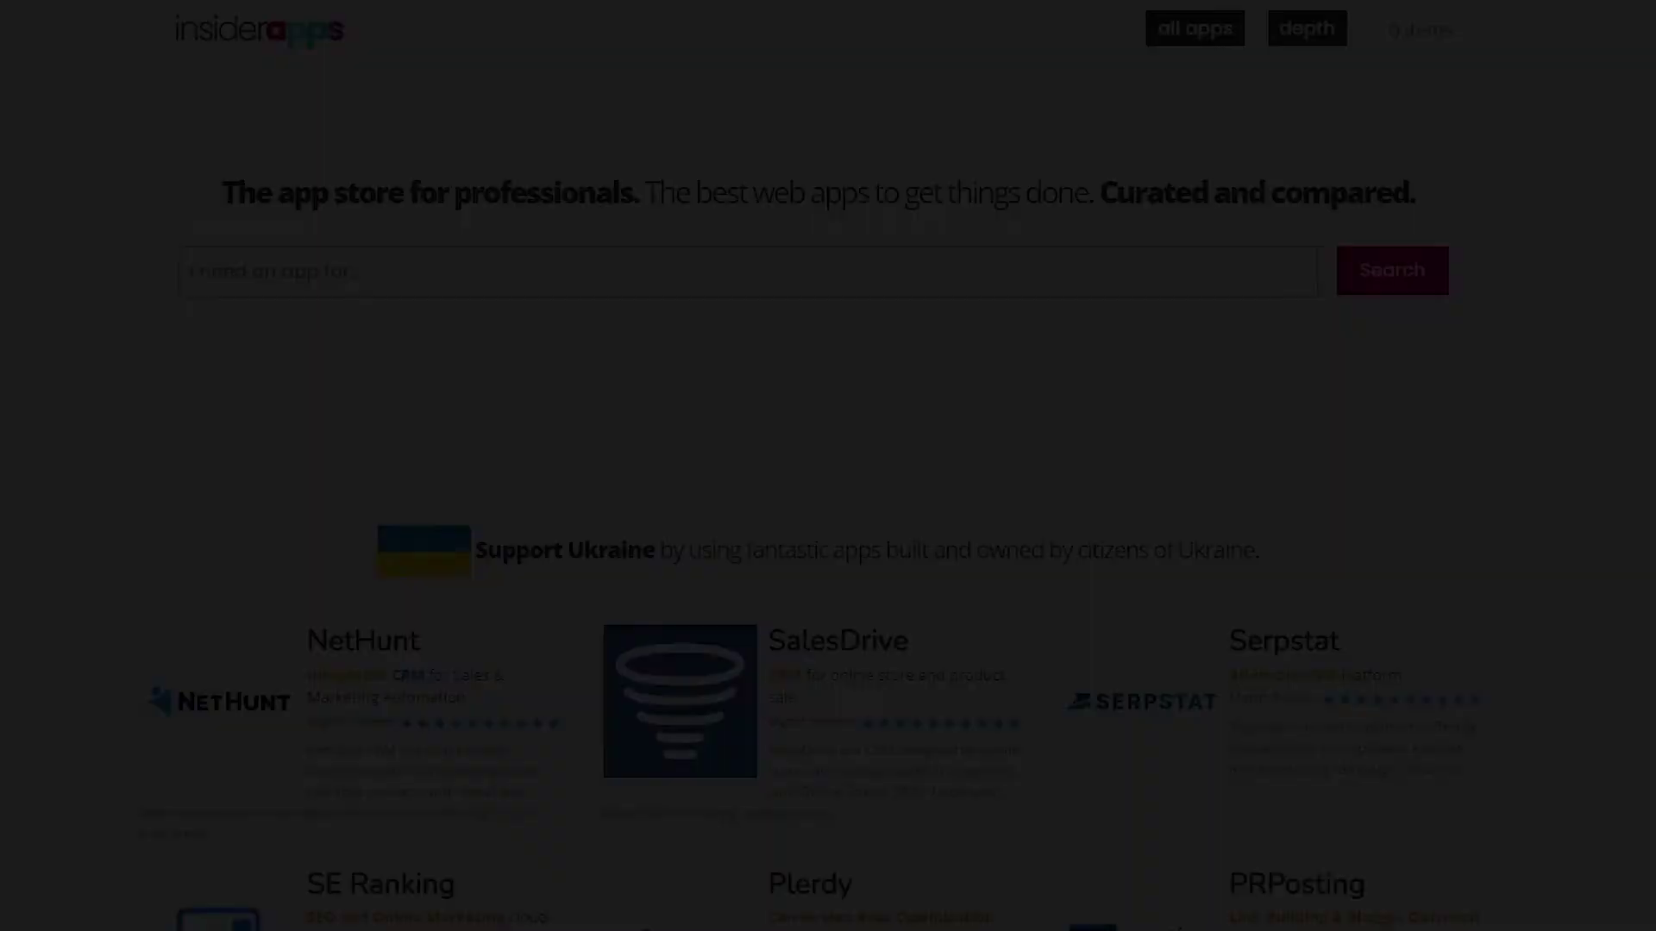
scroll(223, 502, down, 7)
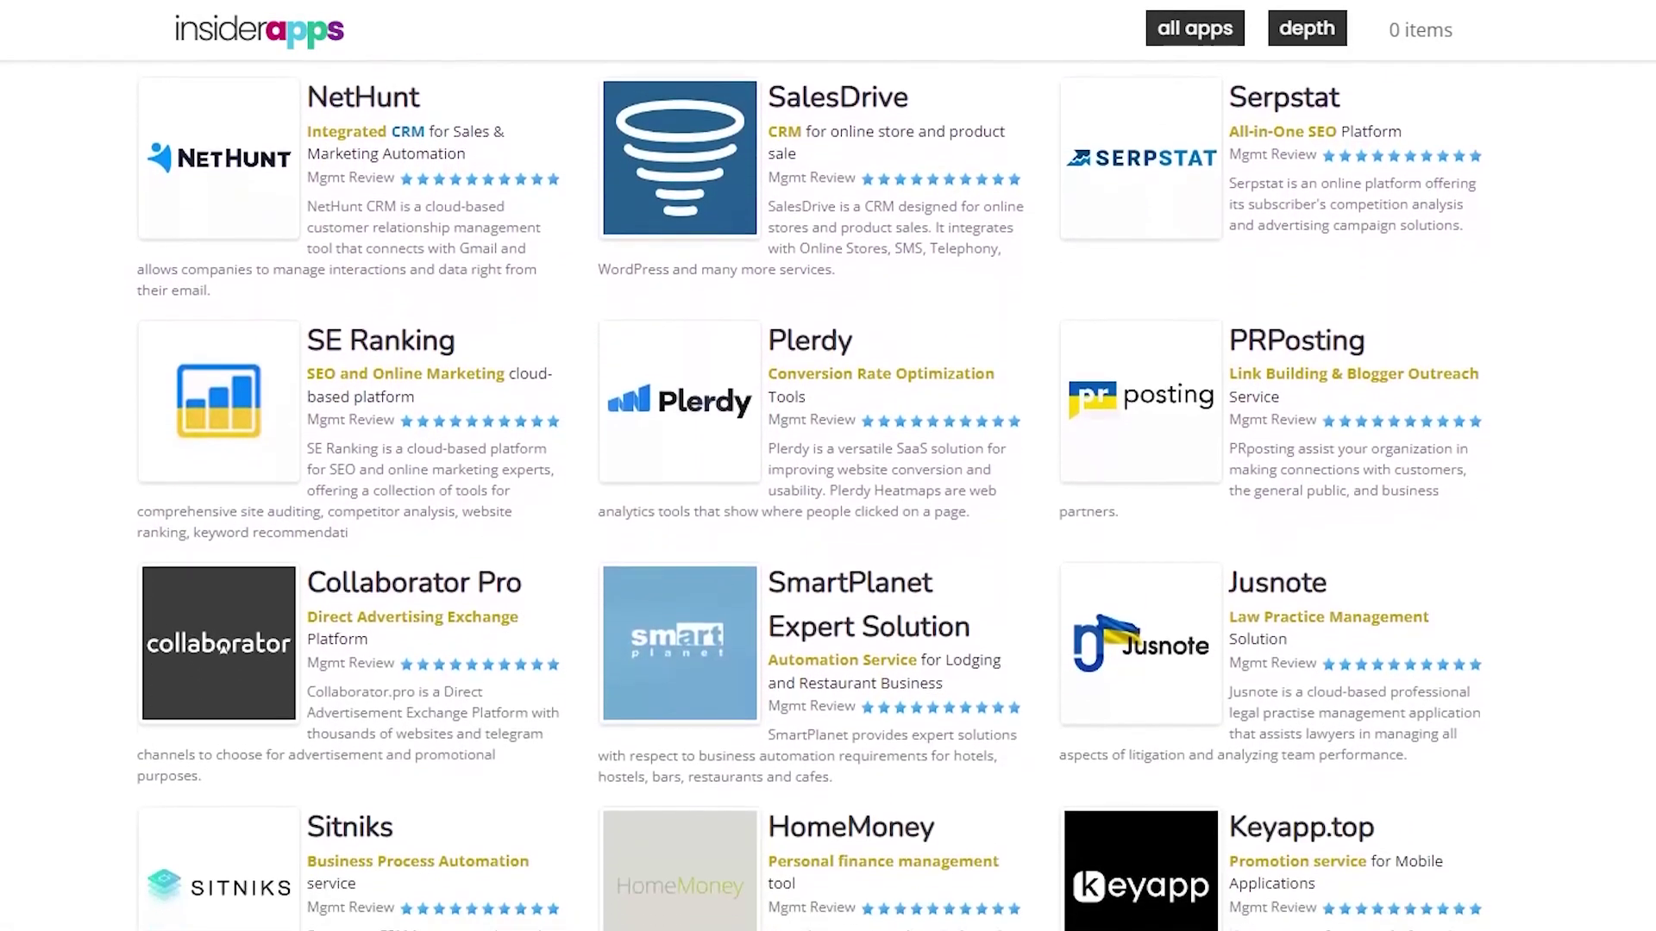
scroll(223, 503, down, 7)
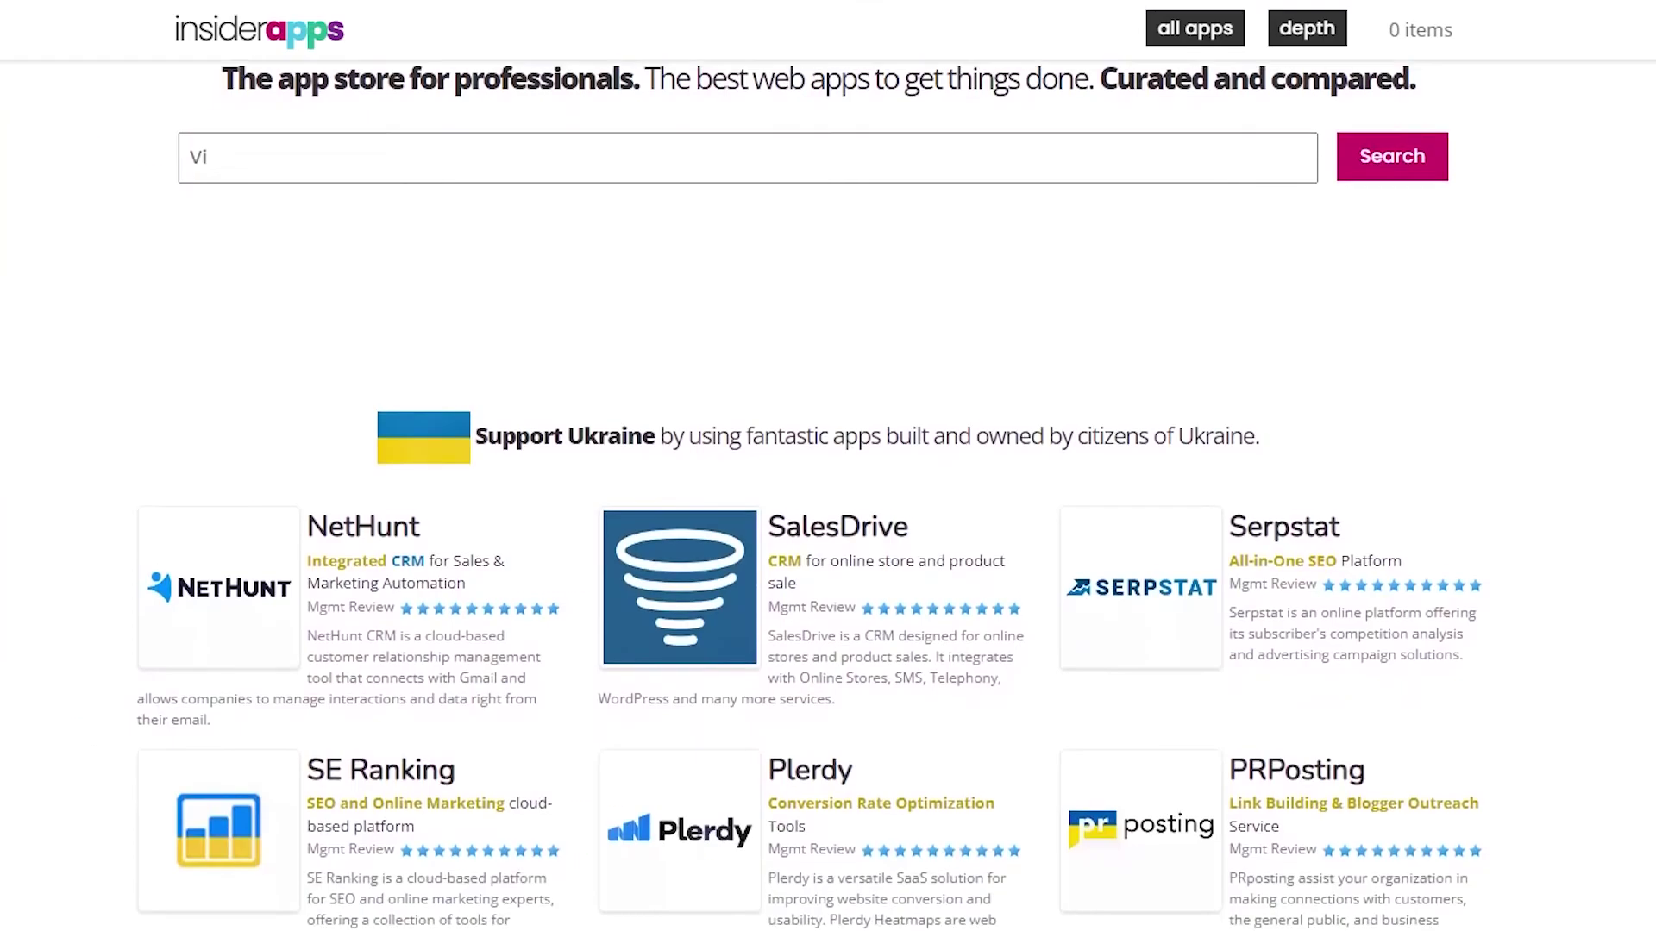
text(deo co)
scroll(828, 517, down, 2)
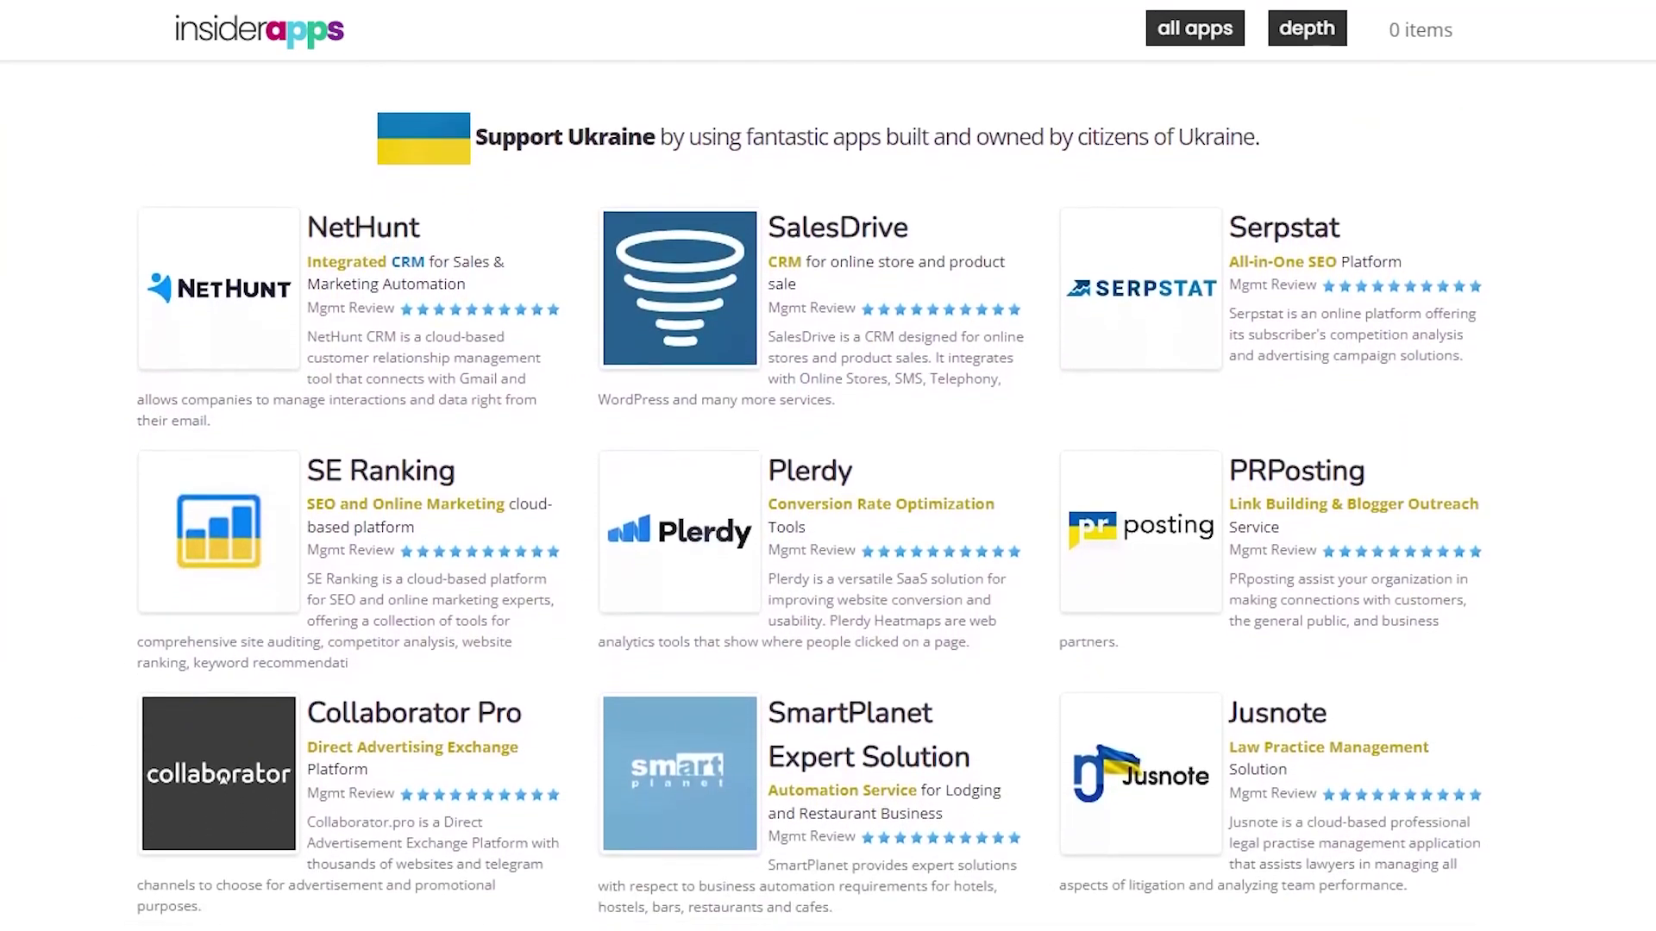
scroll(828, 518, down, 1)
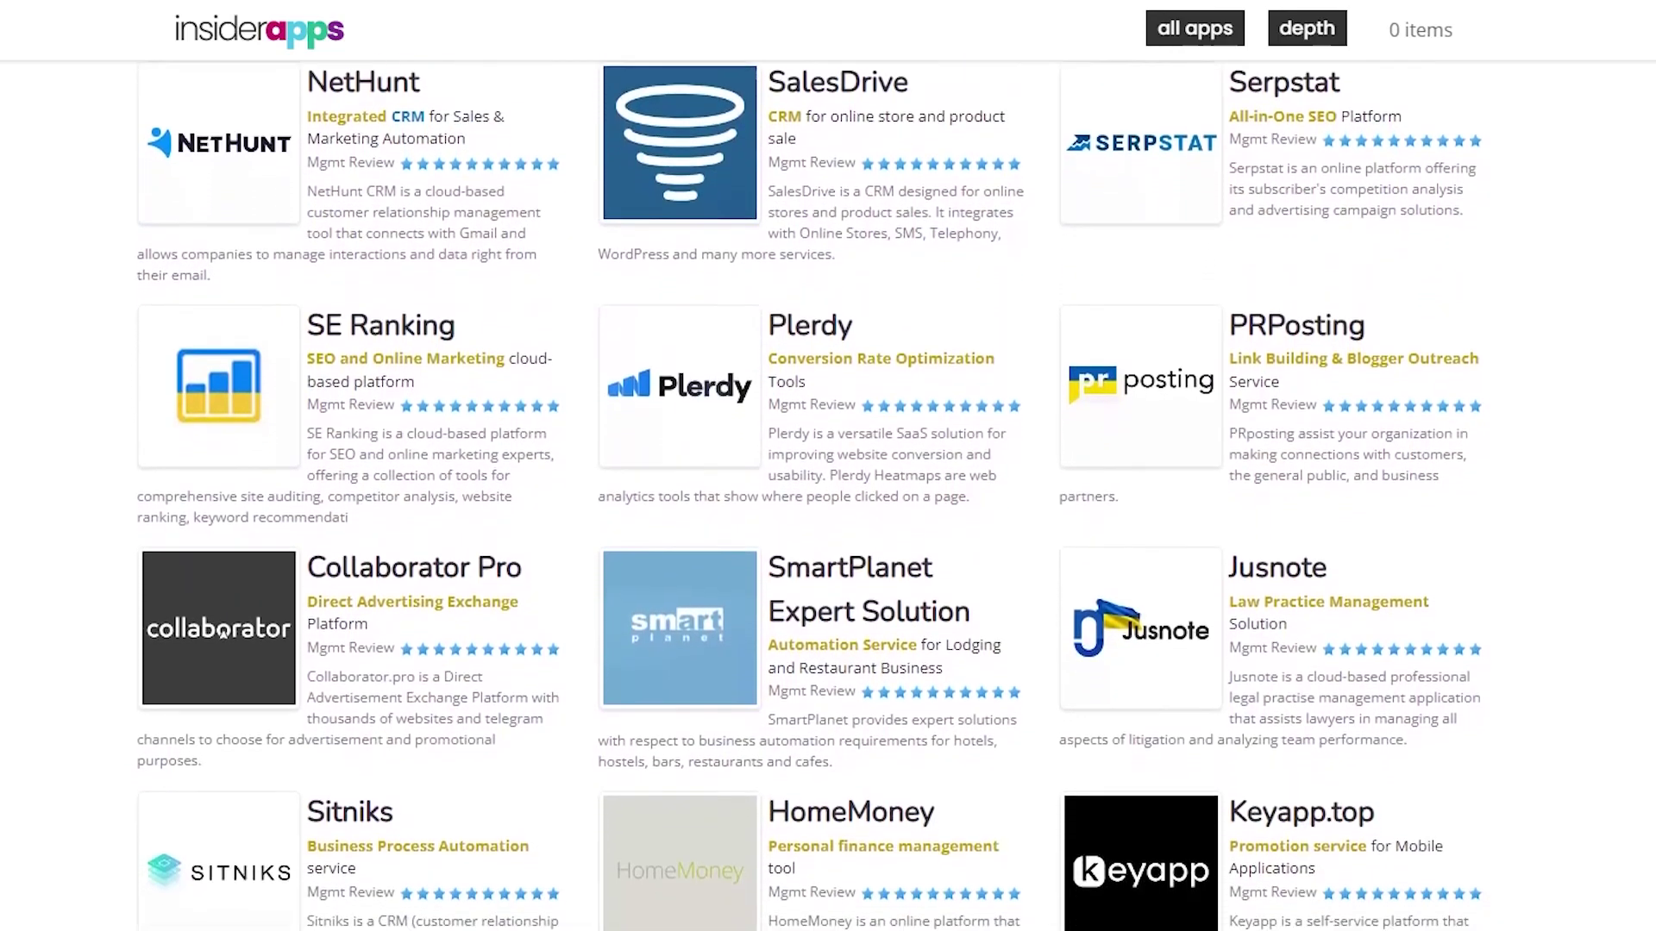
scroll(828, 518, down, 2)
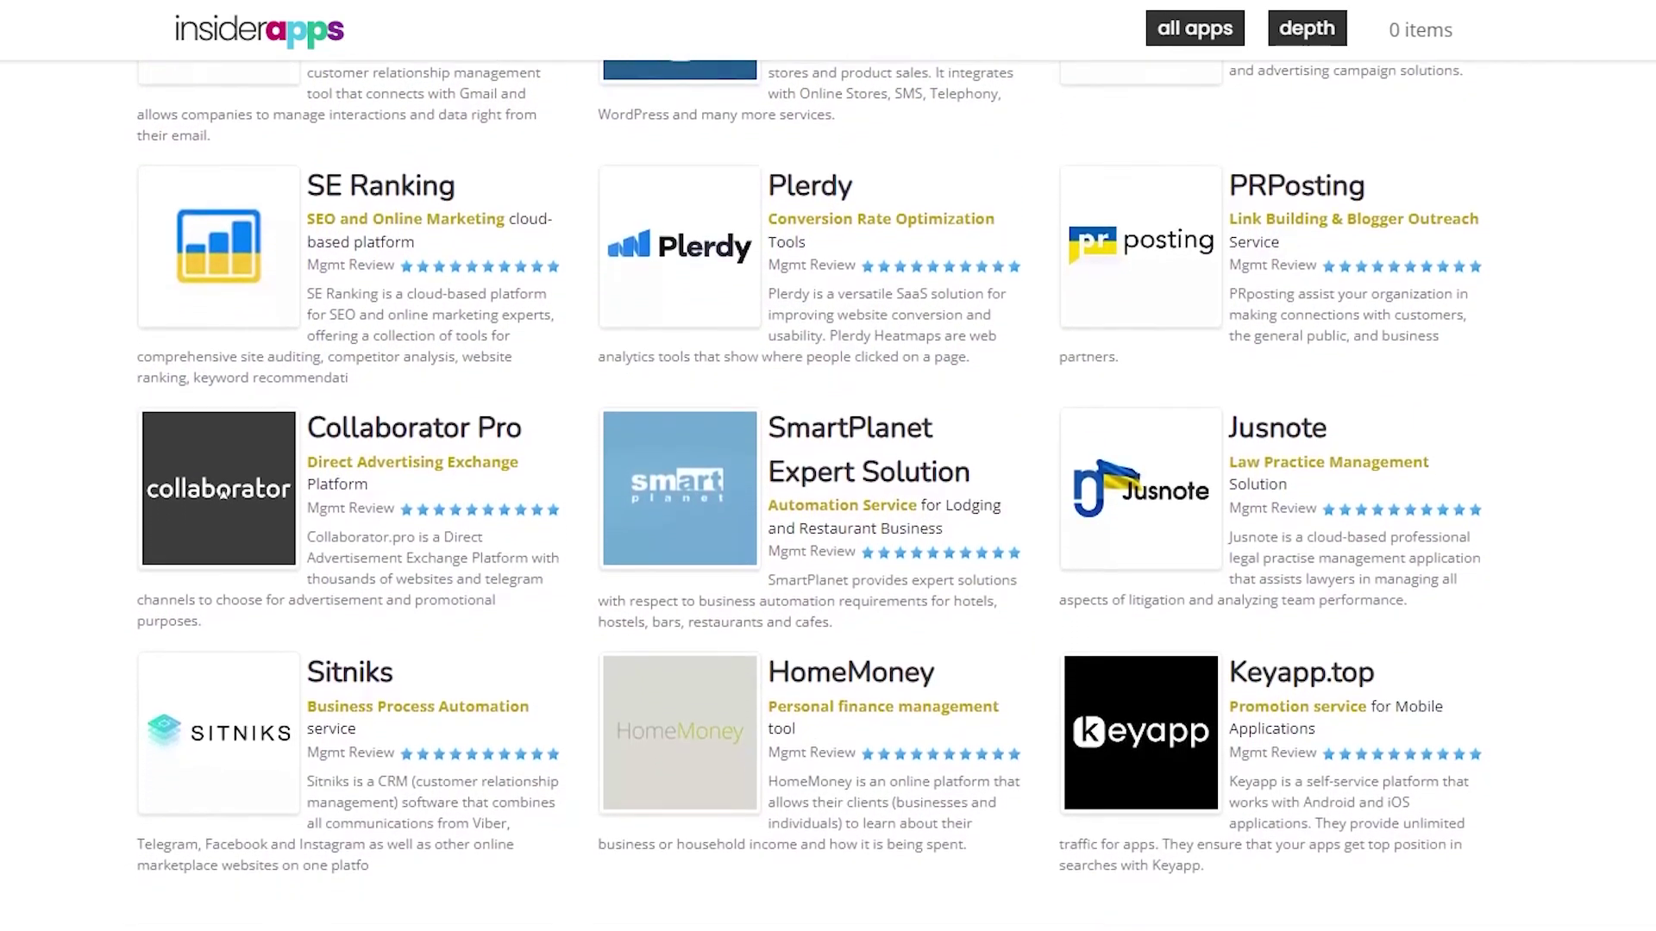
scroll(828, 517, down, 1)
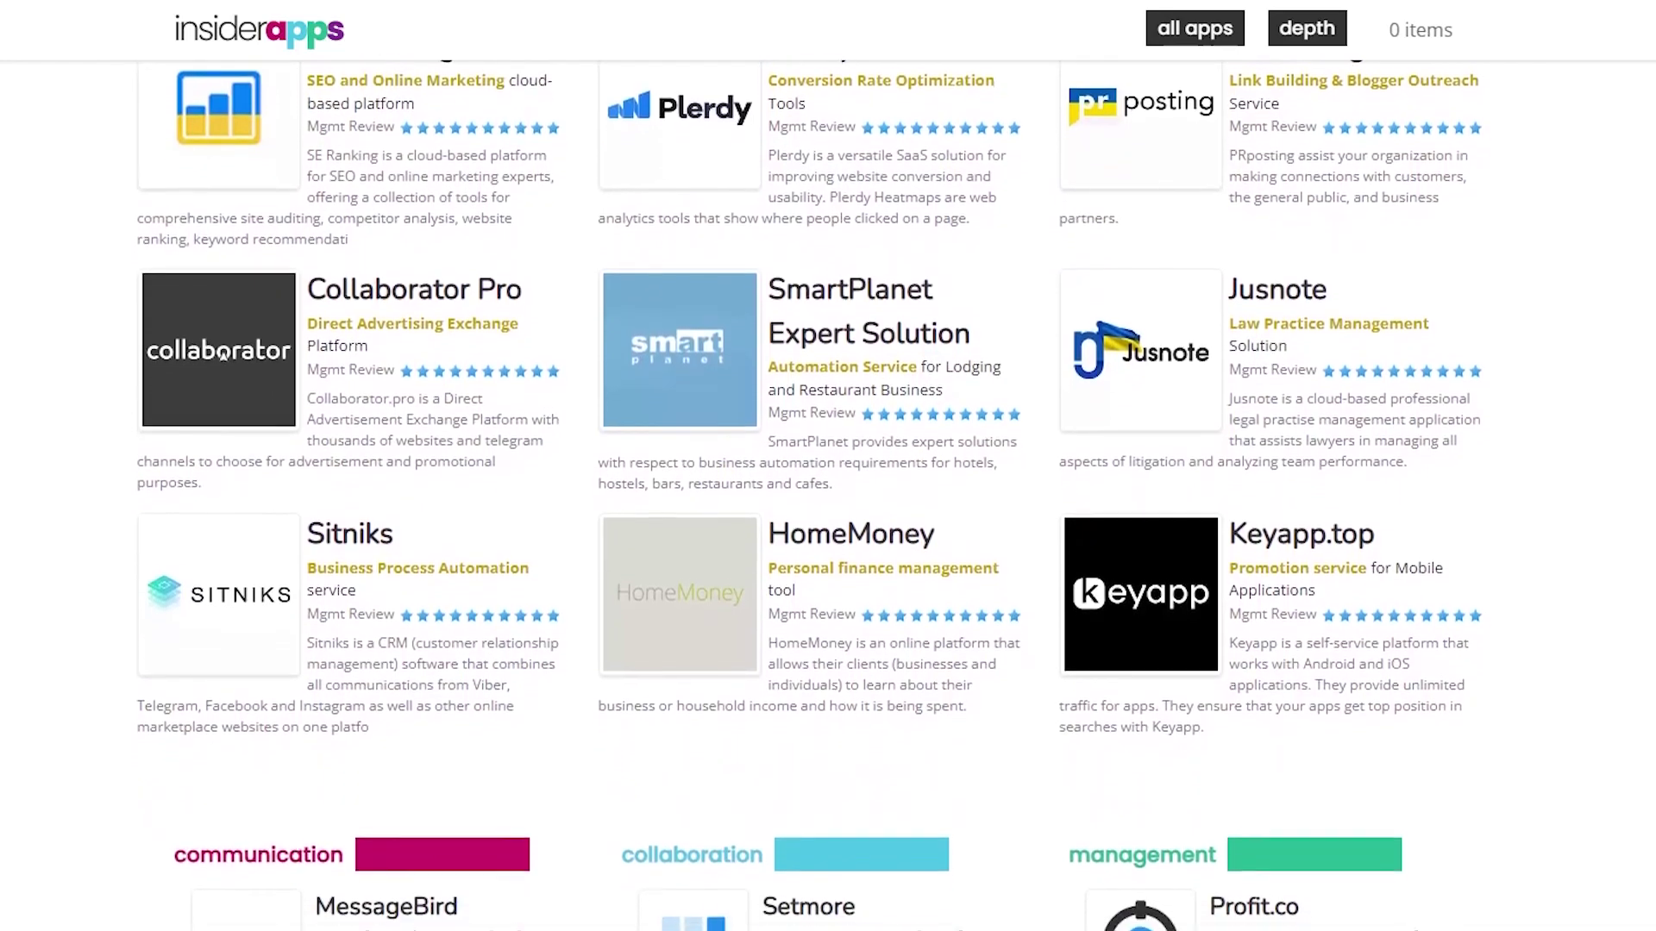